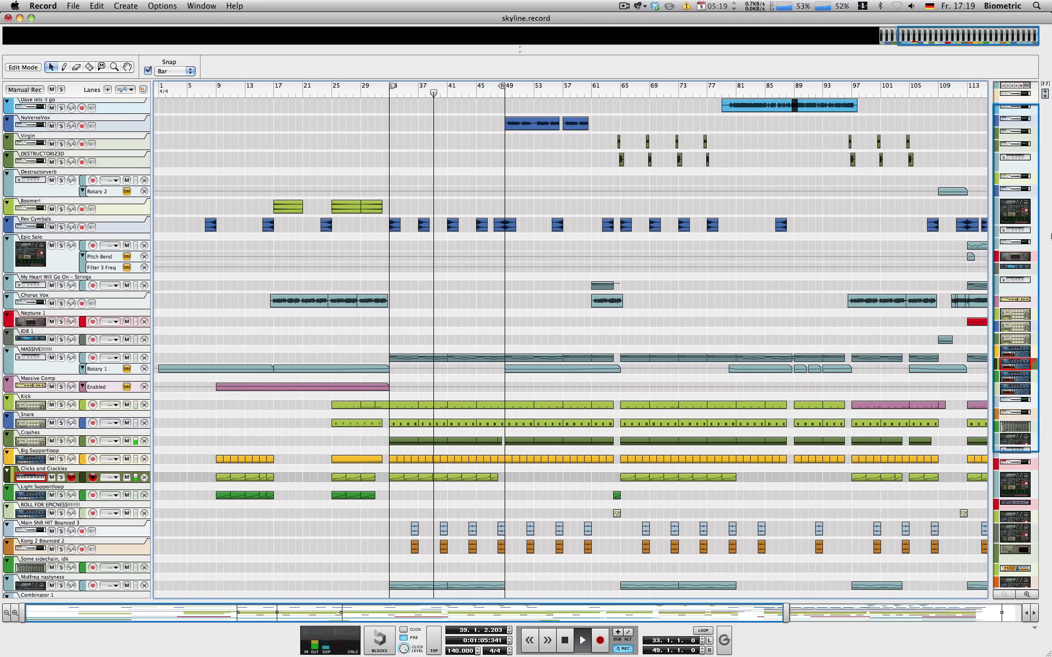
Examine the track arrangement in skyline.record around the section between bars 33 and 49.
scroll(978, 202, "down", 5)
scroll(1017, 300, "down", 7)
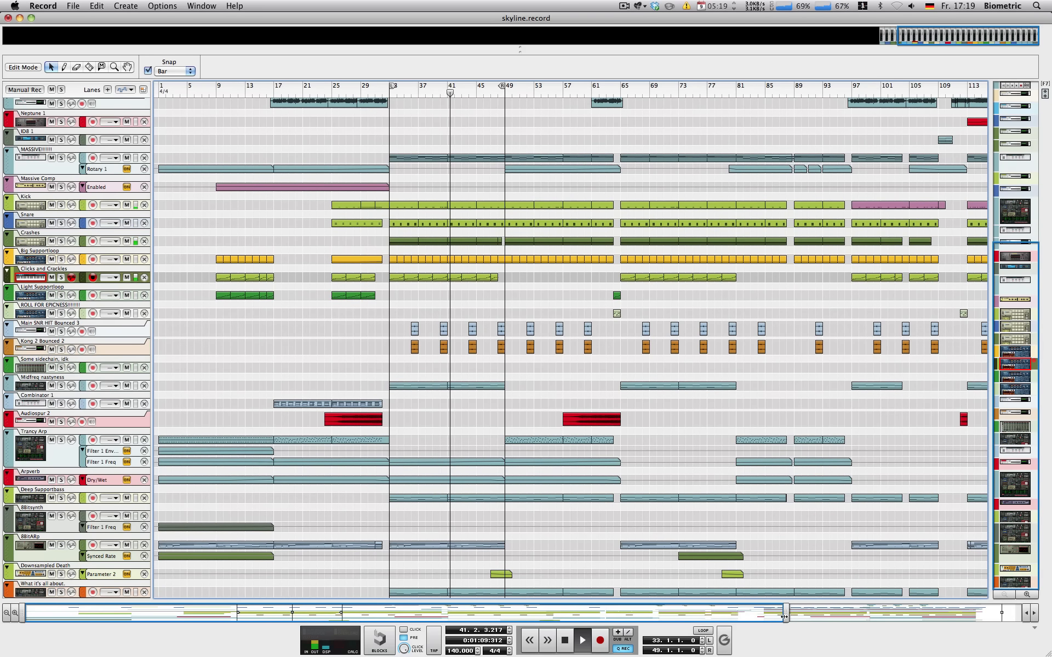
left_click_drag(786, 612, 386, 613)
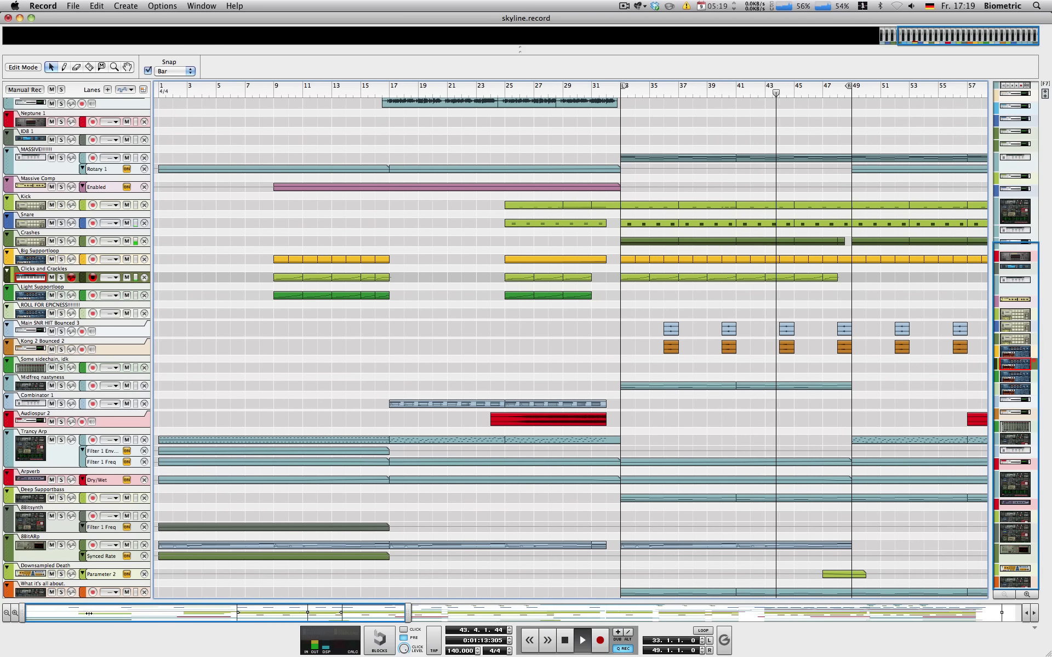
left_click_drag(28, 608, 210, 613)
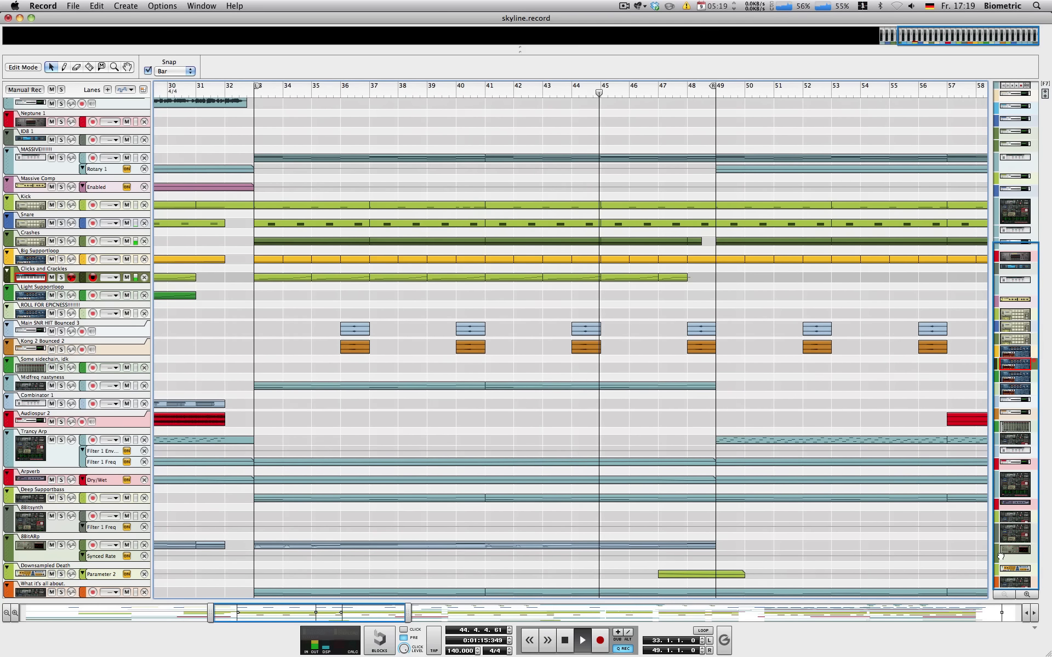
scroll(959, 493, "up", 5)
scroll(973, 477, "up", 7)
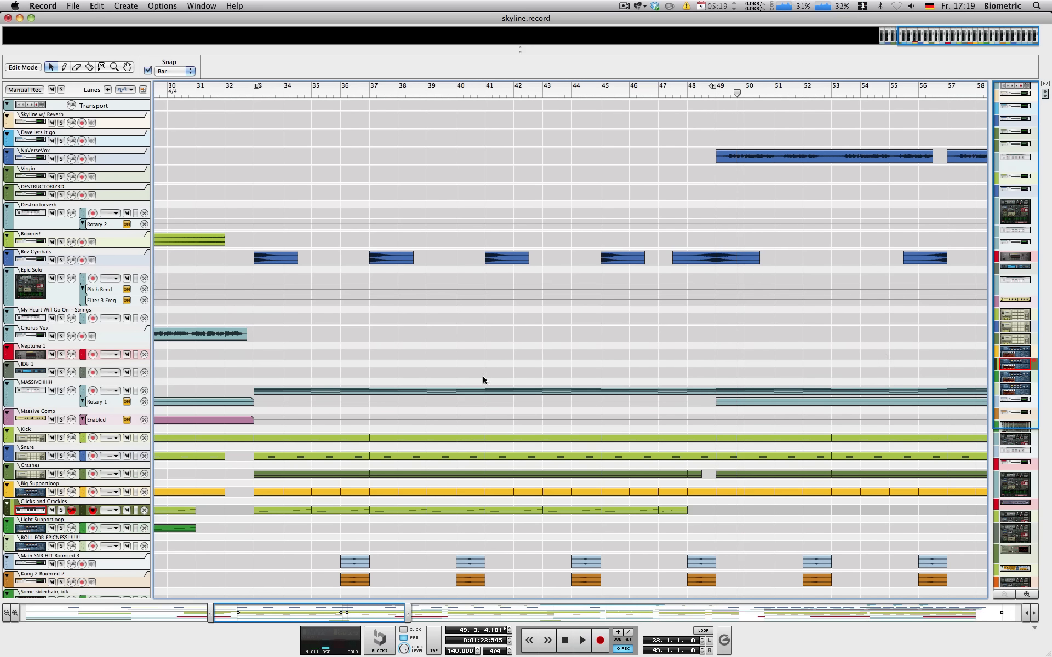
Close skyline.record without saving its changes and enlarge the sequencer area of skyline tutorial.record.
left_click(8, 17)
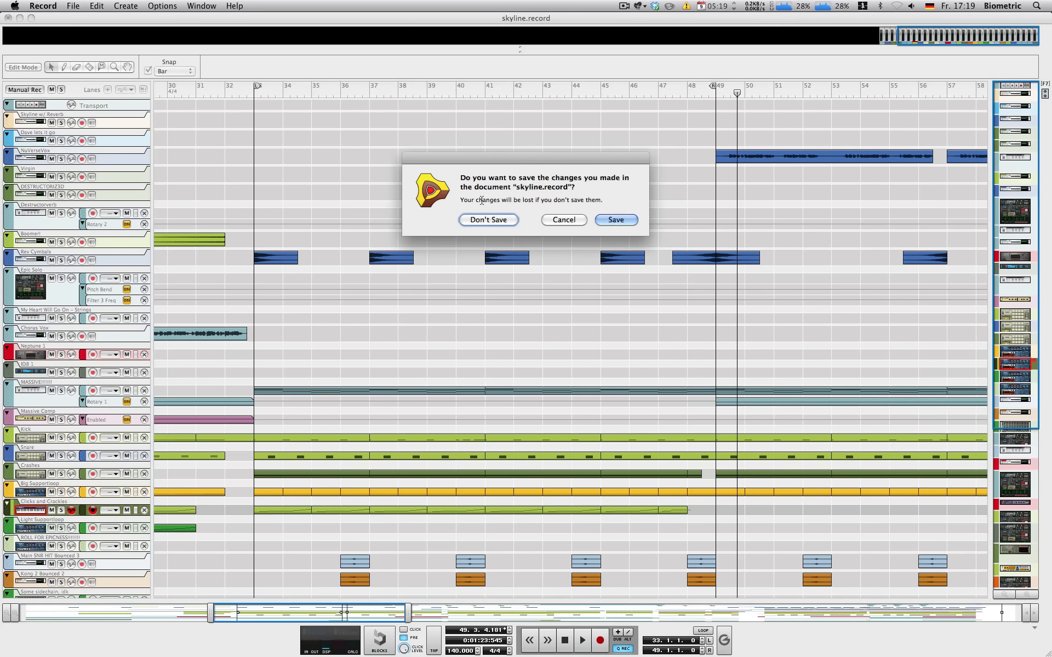
left_click(478, 220)
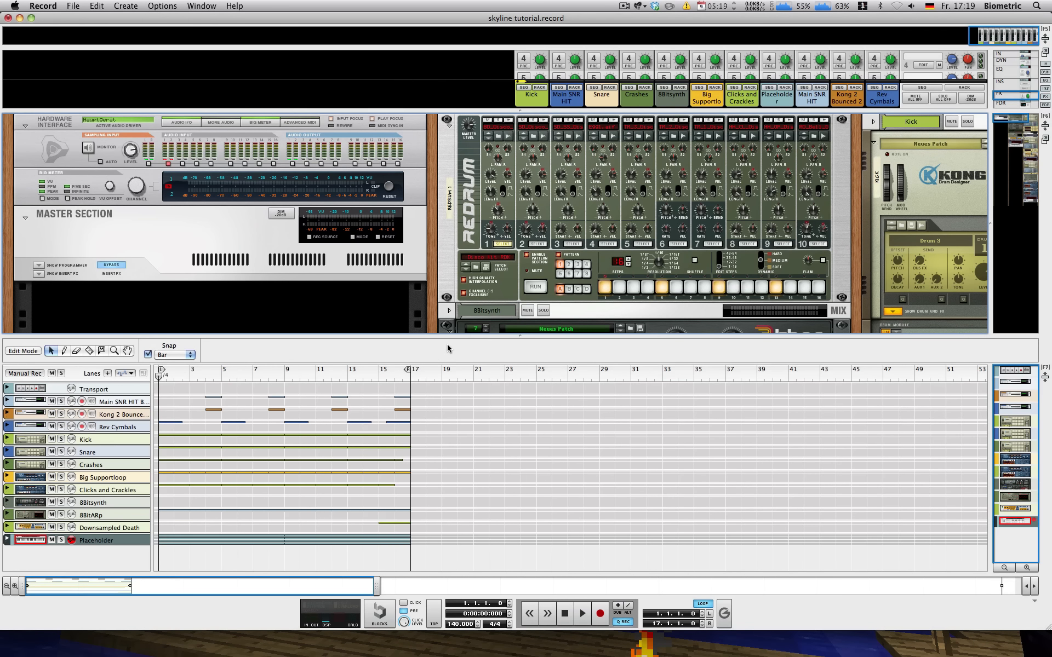
left_click_drag(432, 293, 430, 277)
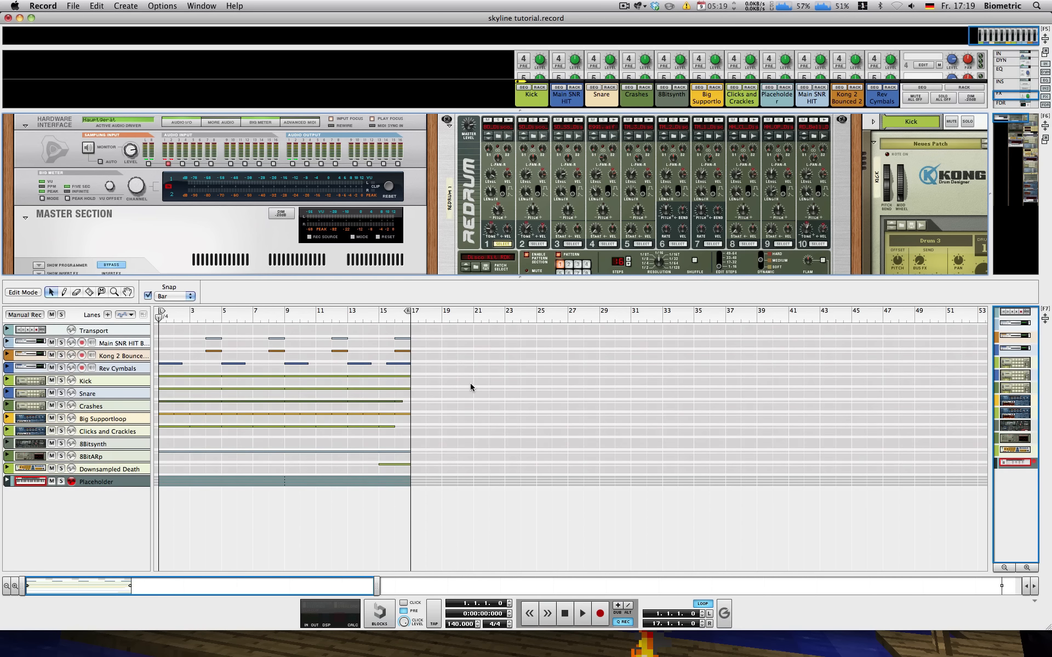
Move the clips of all tracks above Placeholder so they start at bar 17, and play them briefly.
left_click_drag(442, 466, 416, 365)
key("space")
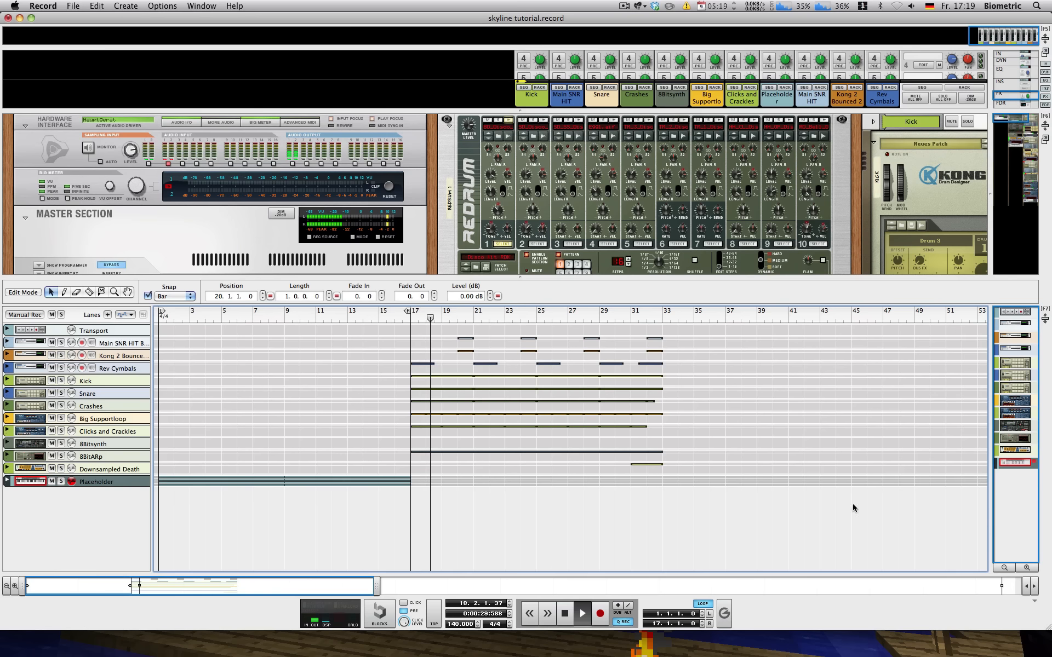
left_click_drag(1046, 627, 1045, 653)
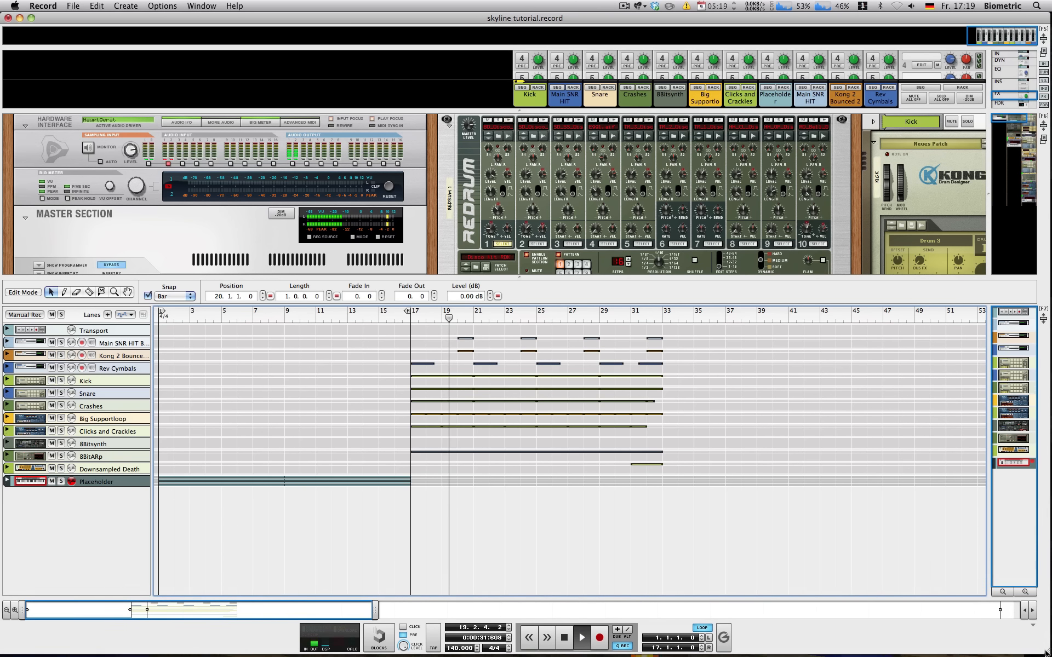
key("space")
key("Return")
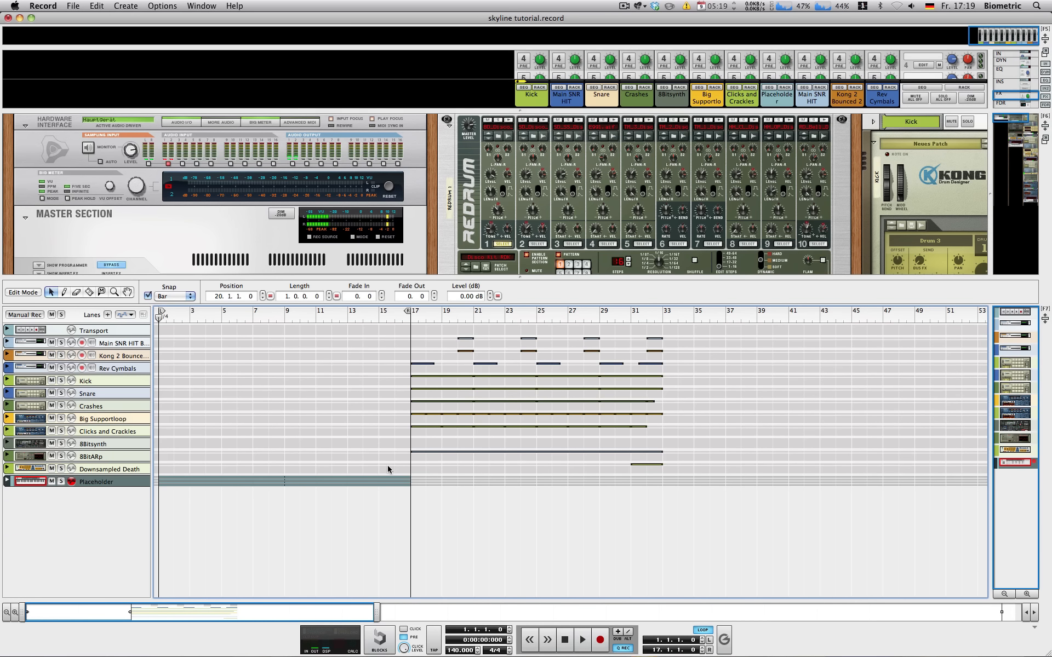
Unfold the Placeholder track and move the clips in its four lanes so they start at bar 17.
left_click(8, 480)
left_click_drag(475, 489, 453, 490)
left_click(367, 483)
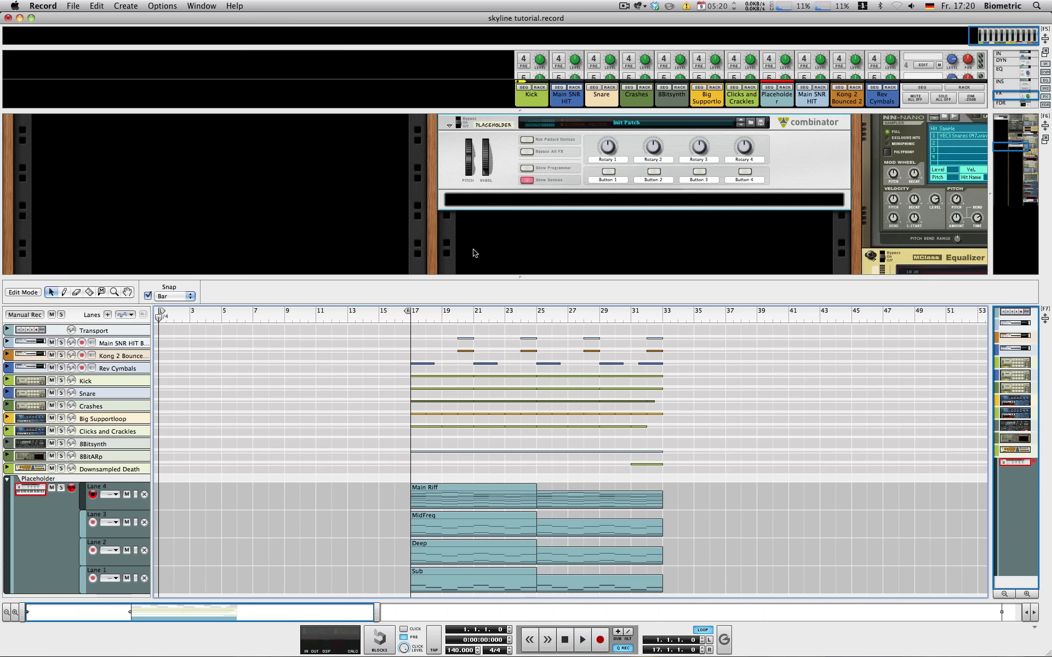
Create a Combinator in the empty rack space below the Placeholder device and enlarge the rack area.
scroll(477, 247, "down", 3)
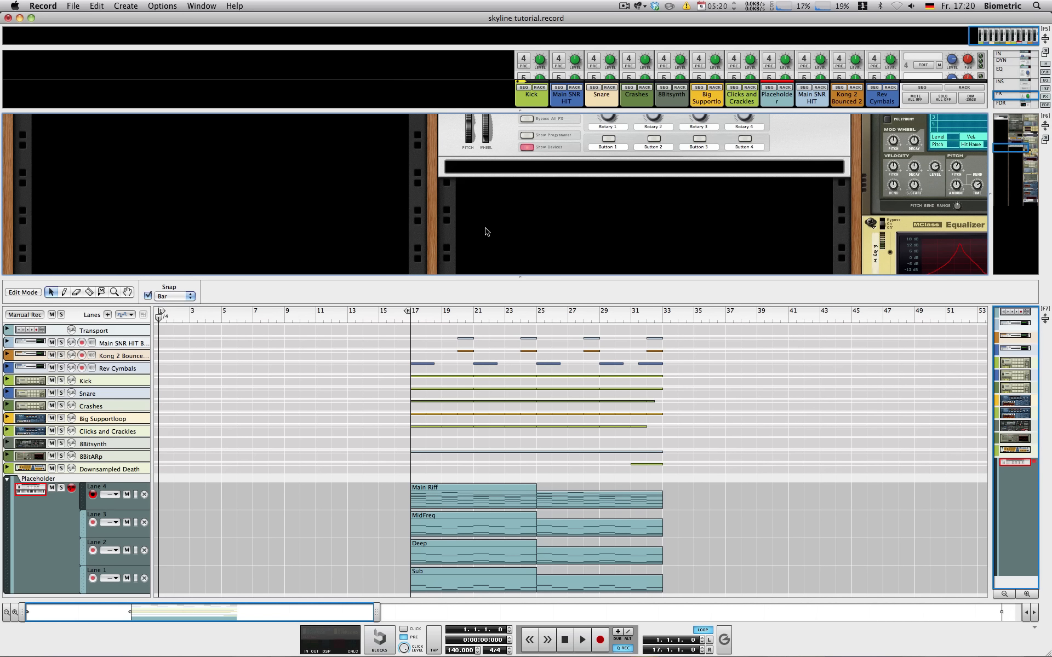
right_click(449, 222)
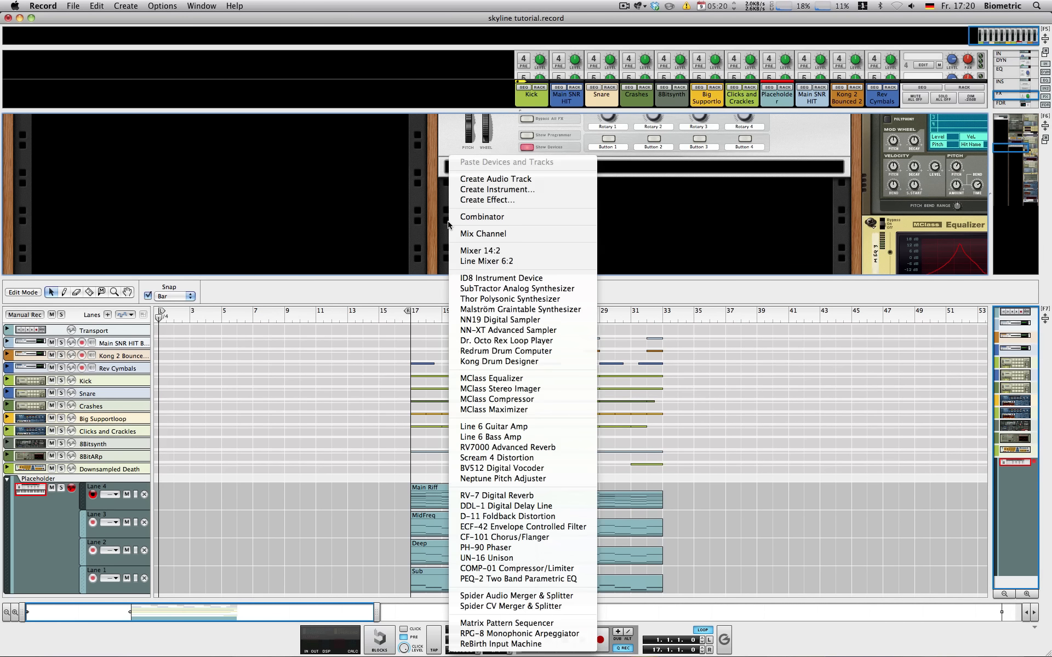
left_click(459, 218)
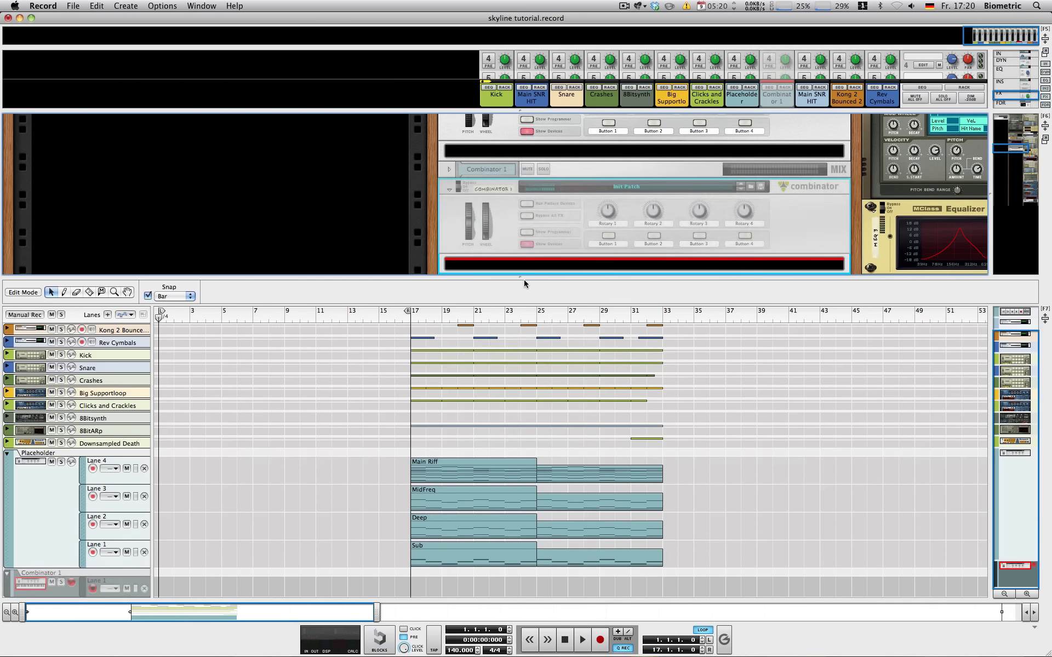
left_click_drag(515, 277, 521, 396)
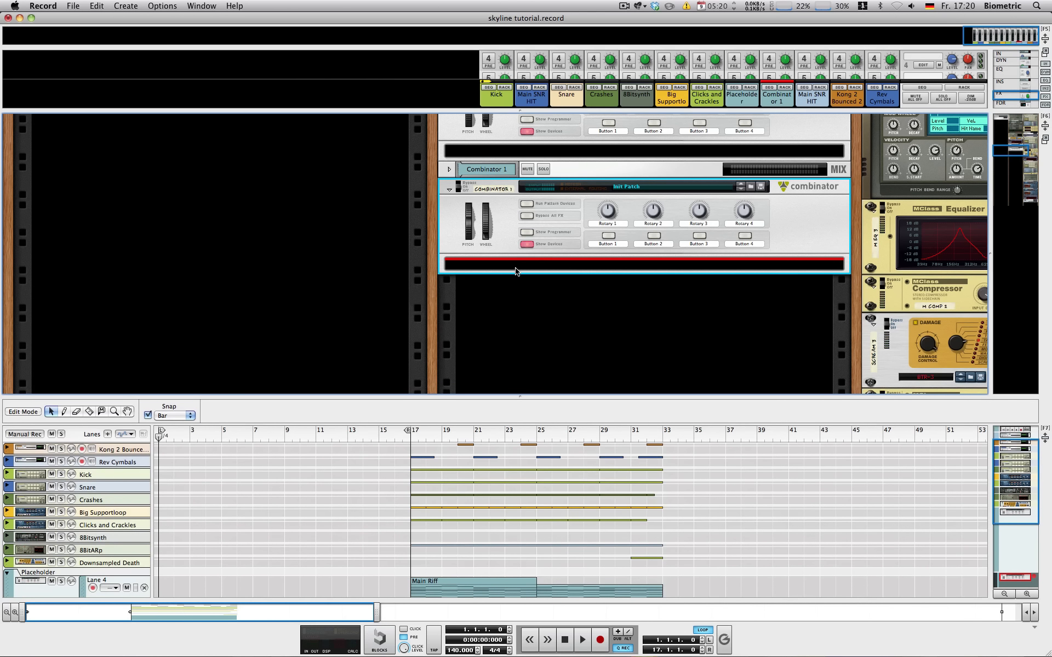
Add a Mixer 14:2 inside the new Combinator.
scroll(520, 266, "down", 3)
right_click(492, 232)
mouse_move(539, 323)
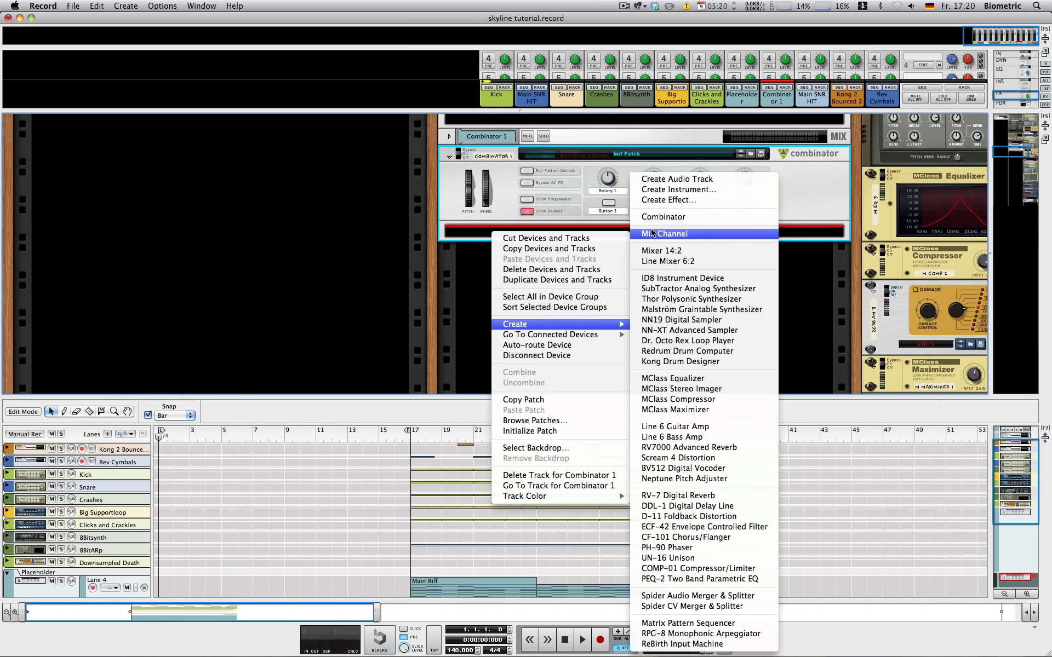
left_click(627, 254)
scroll(587, 296, "down", 3)
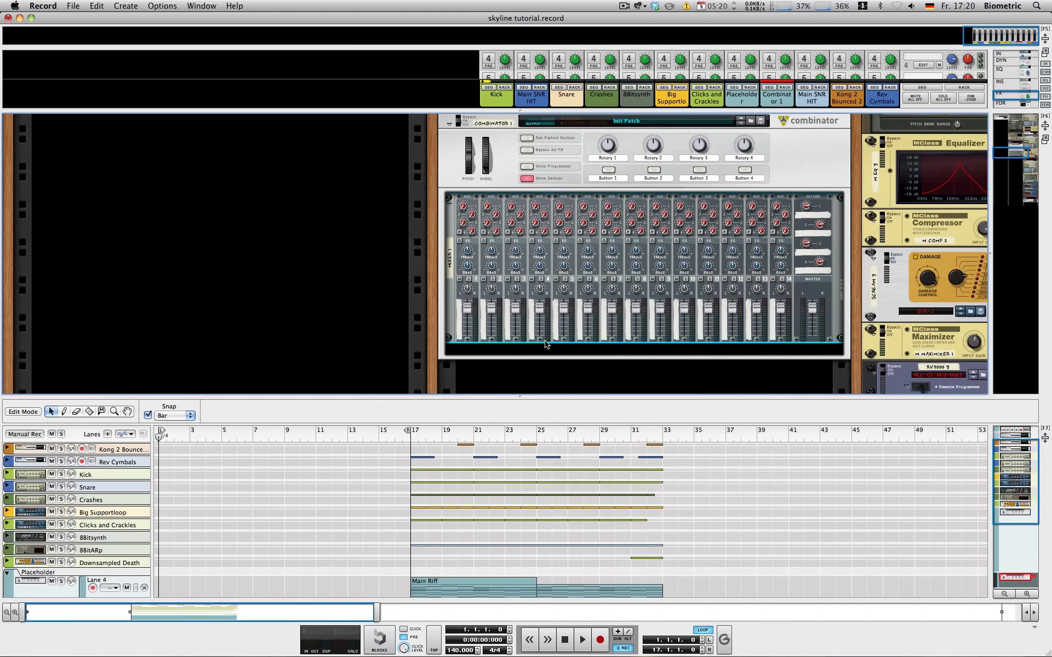
Add a Thor Polysonic Synthesizer below the mixer inside the Combinator.
right_click(545, 348)
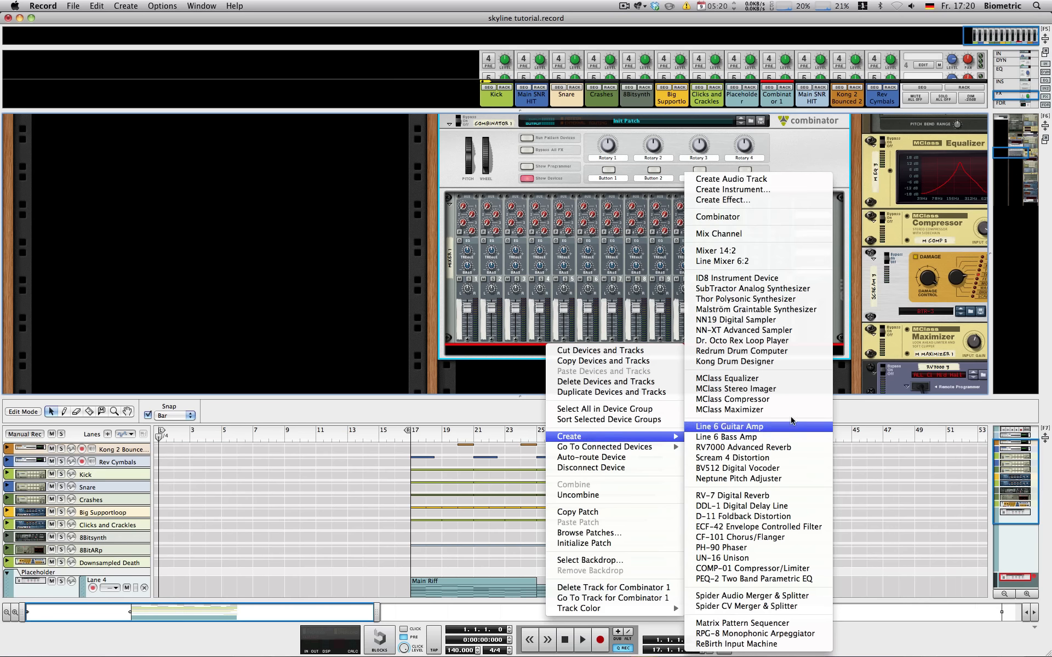
mouse_move(588, 436)
left_click(717, 299)
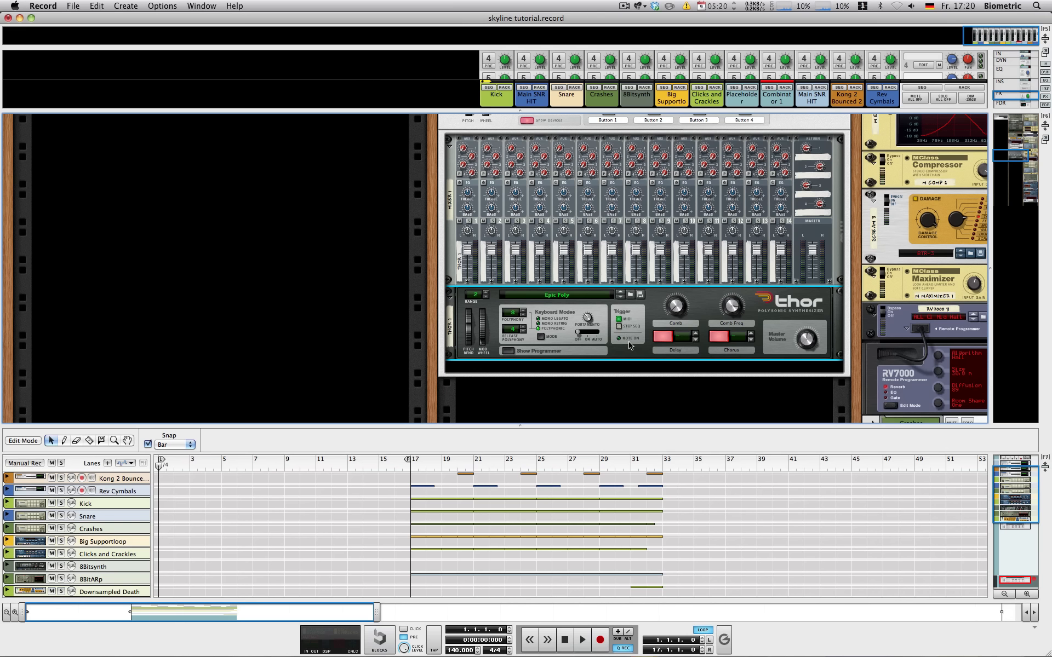
Show Thor's programmer and initialize its patch.
left_click(510, 351)
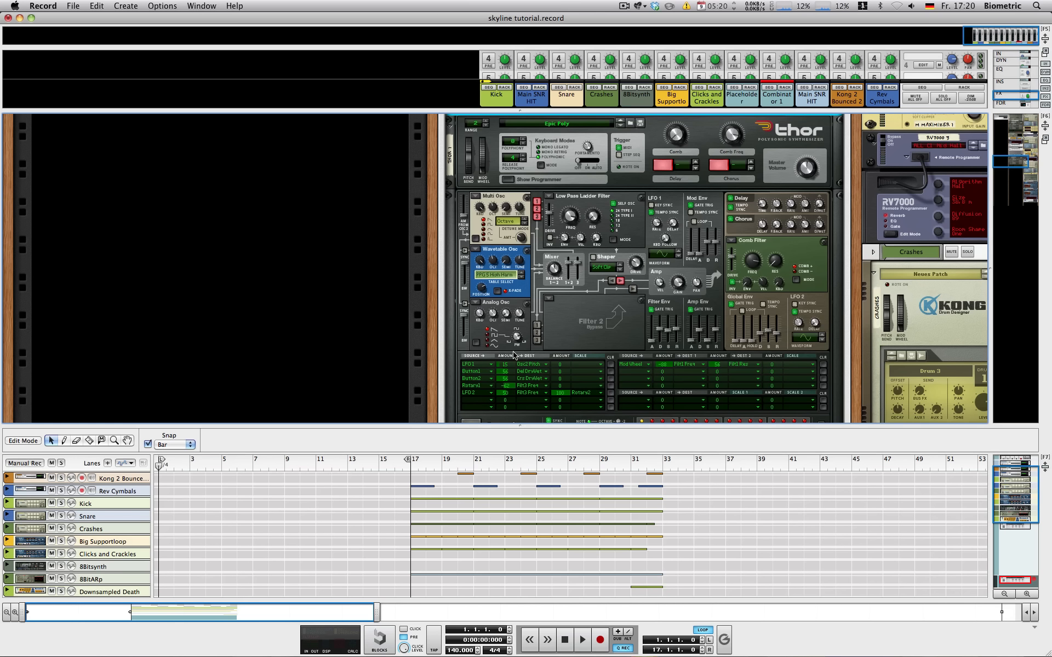
right_click(630, 212)
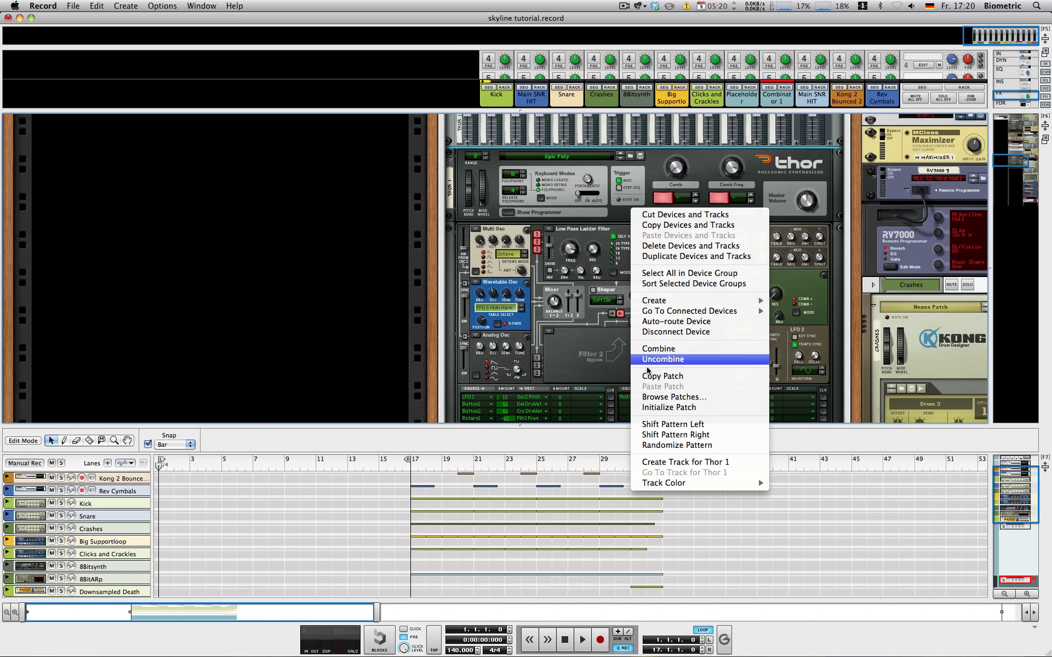
left_click(657, 403)
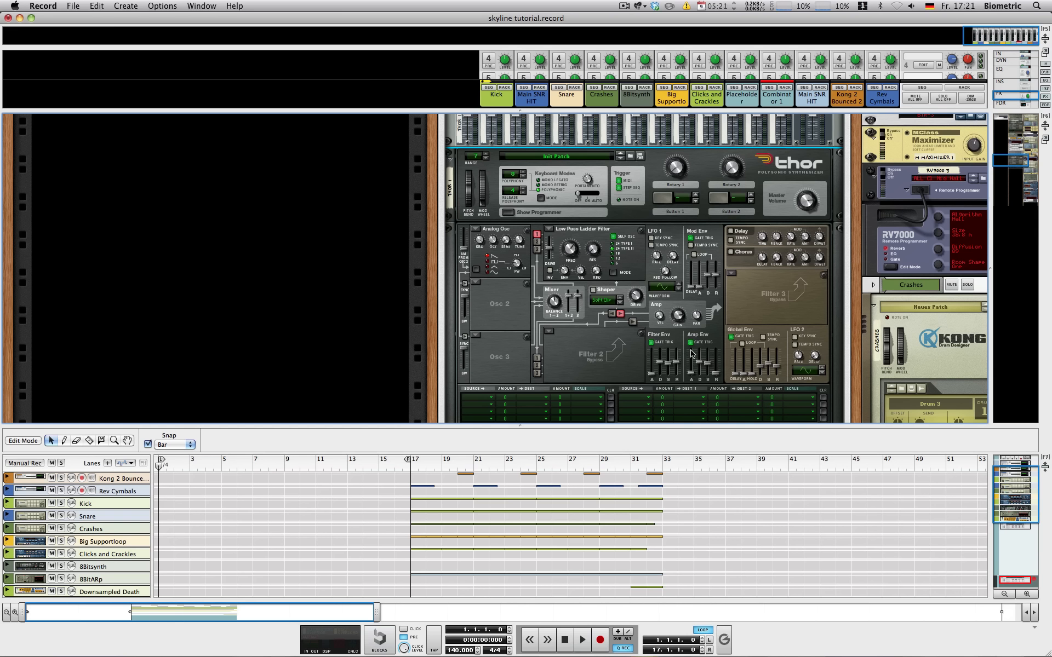
Adjust the decay, sustain and release of Thor's amp envelope, and switch portamento on.
mouse_move(694, 376)
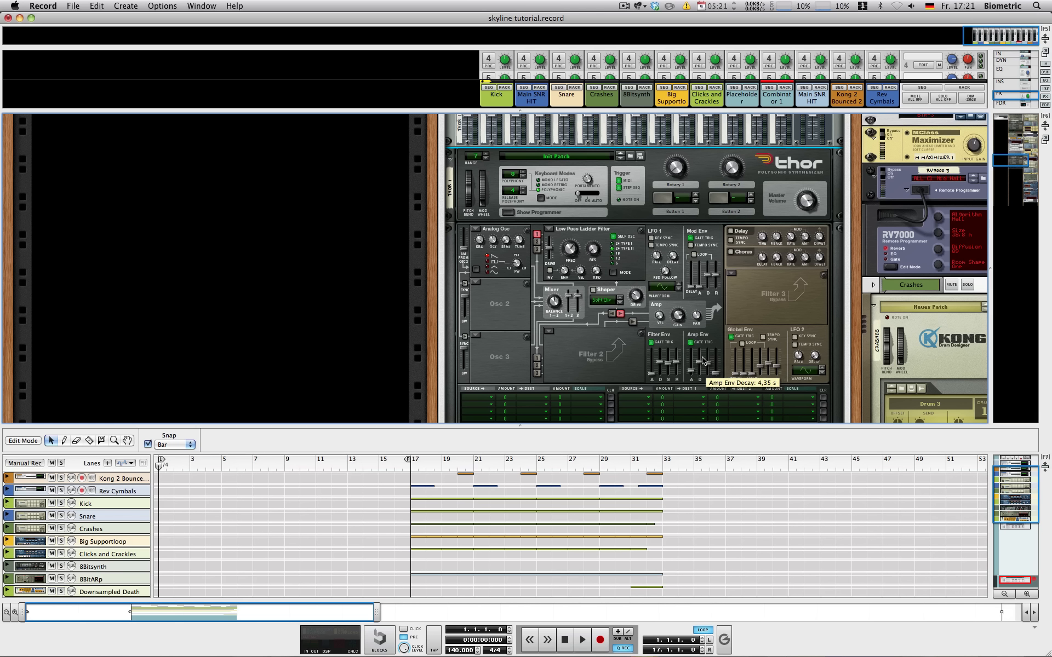
mouse_move(706, 340)
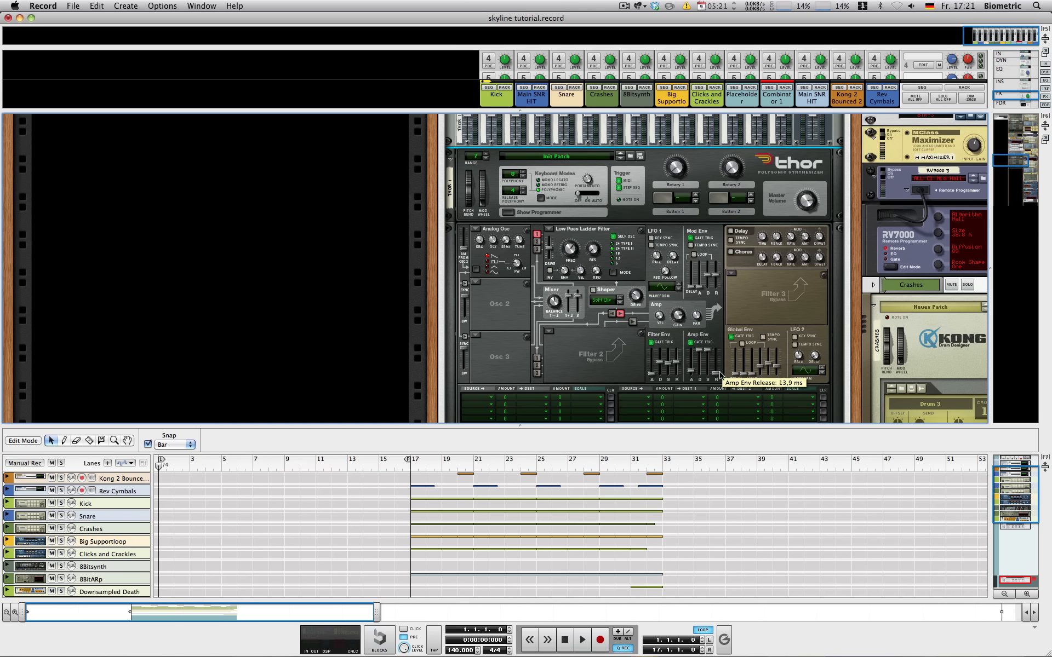
left_click_drag(716, 373, 717, 371)
left_click(587, 195)
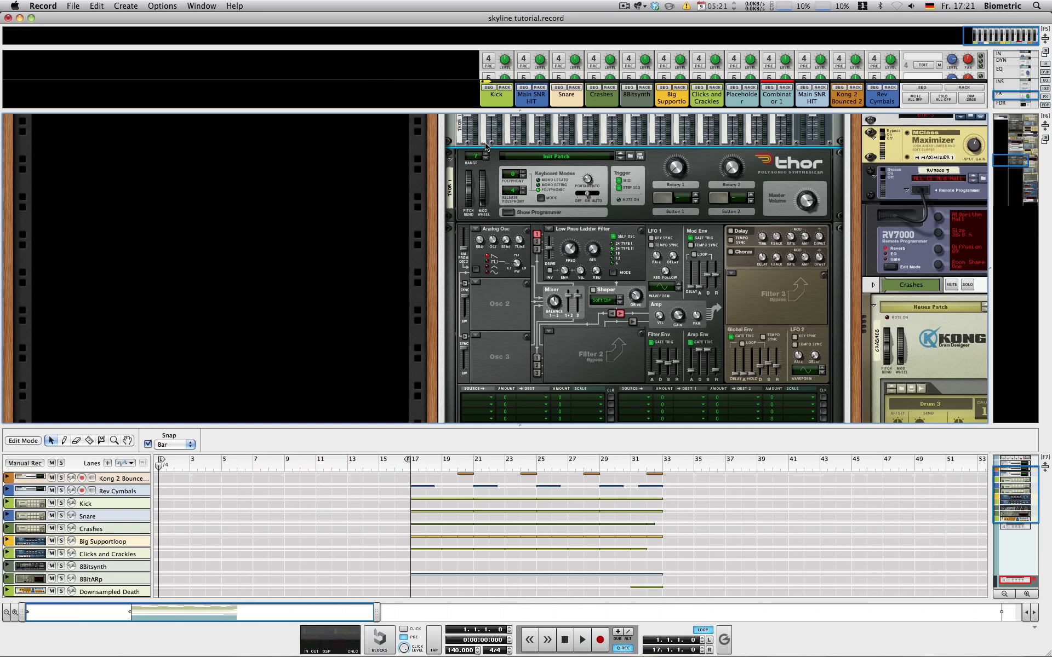
Undo the last change and bypass the analog oscillator in Thor's Osc 1 slot.
key("super+z")
left_click(476, 229)
left_click(493, 293)
Copy the prepared Thor device and paste it at the end of the Combinator.
scroll(497, 276, "down", 2)
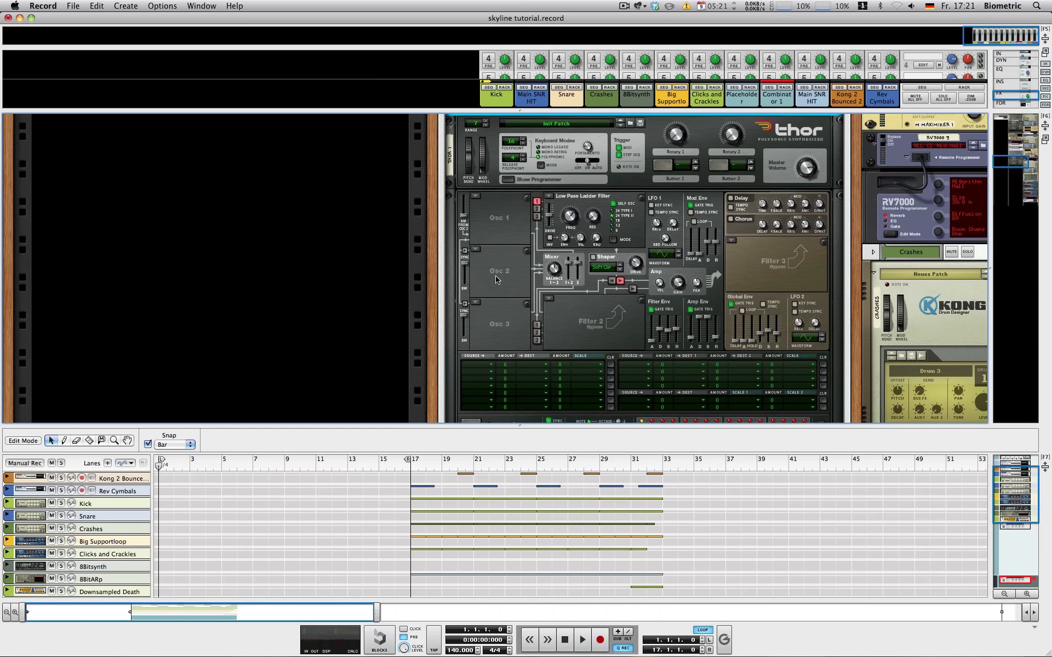
scroll(495, 280, "down", 2)
right_click(481, 288)
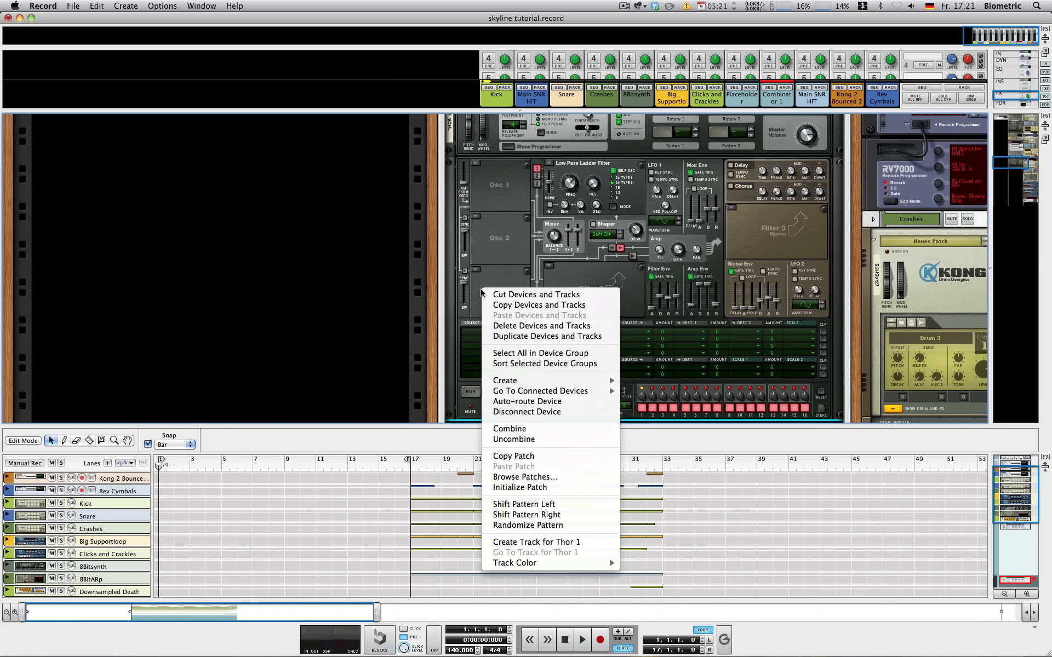
left_click(480, 288)
right_click(481, 288)
left_click(492, 305)
scroll(485, 339, "down", 4)
right_click(481, 360)
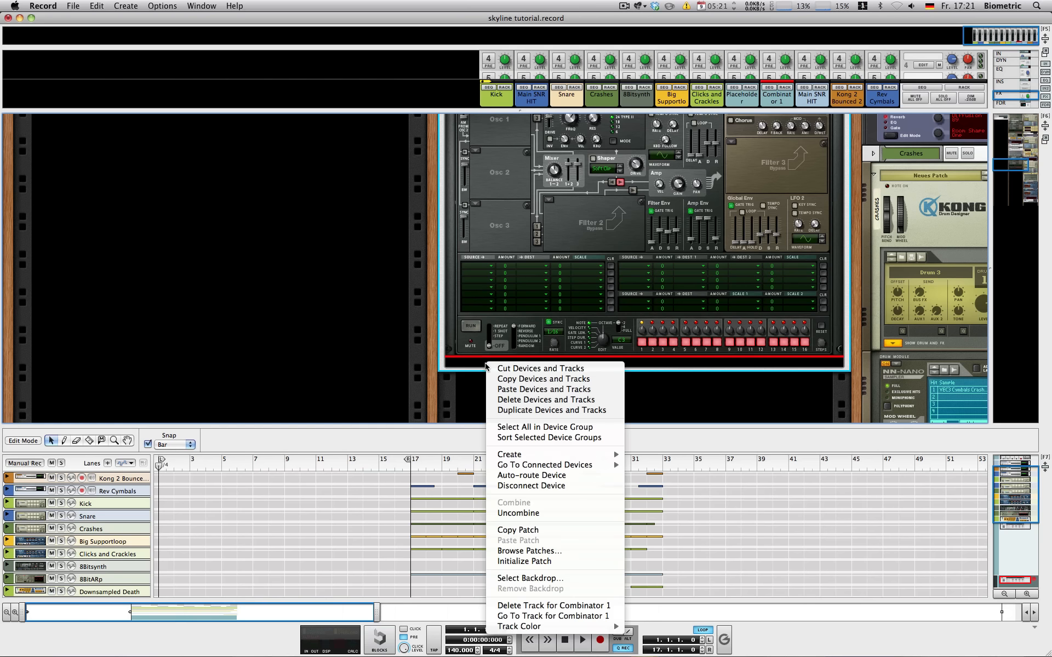
left_click(497, 390)
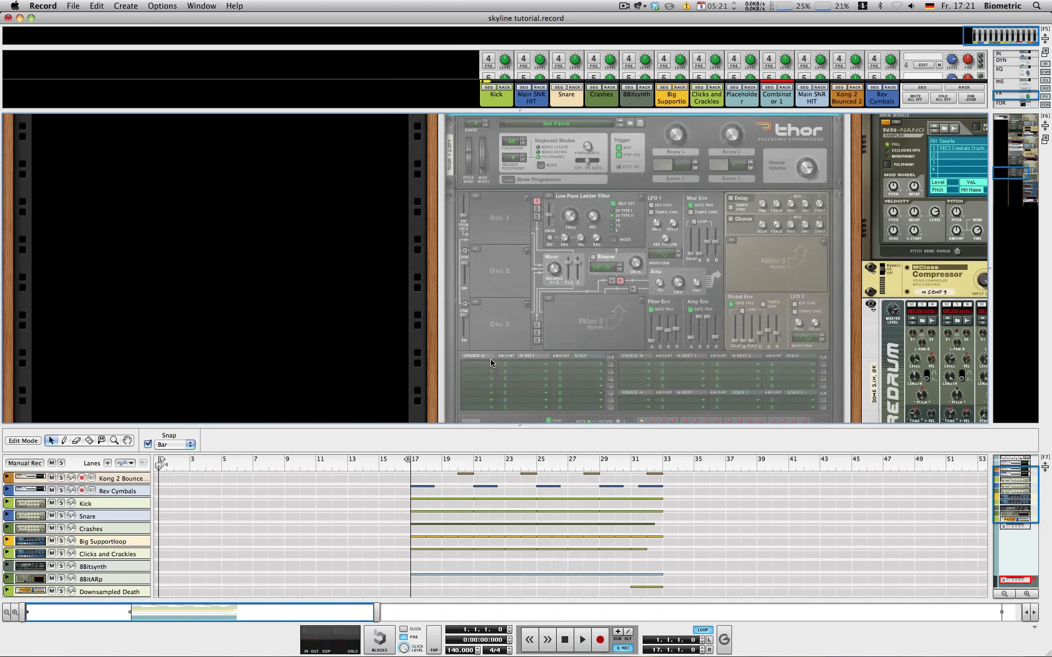
Paste two more copies of the Thor device at the end of the Combinator.
scroll(489, 355, "down", 5)
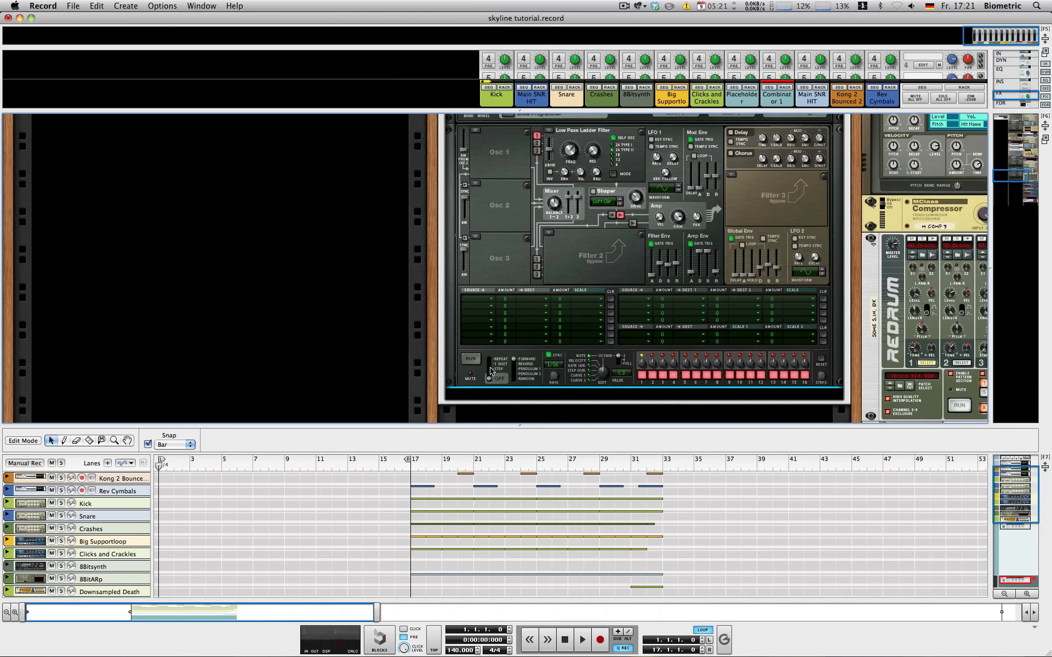
right_click(489, 335)
left_click(502, 359)
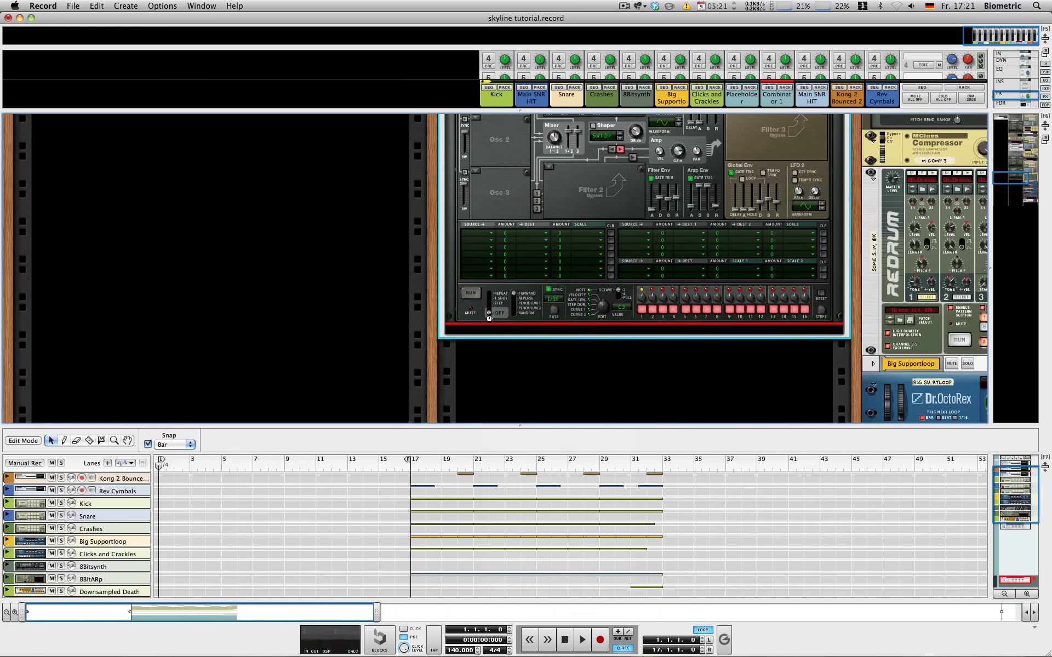
scroll(491, 339, "down", 4)
right_click(477, 299)
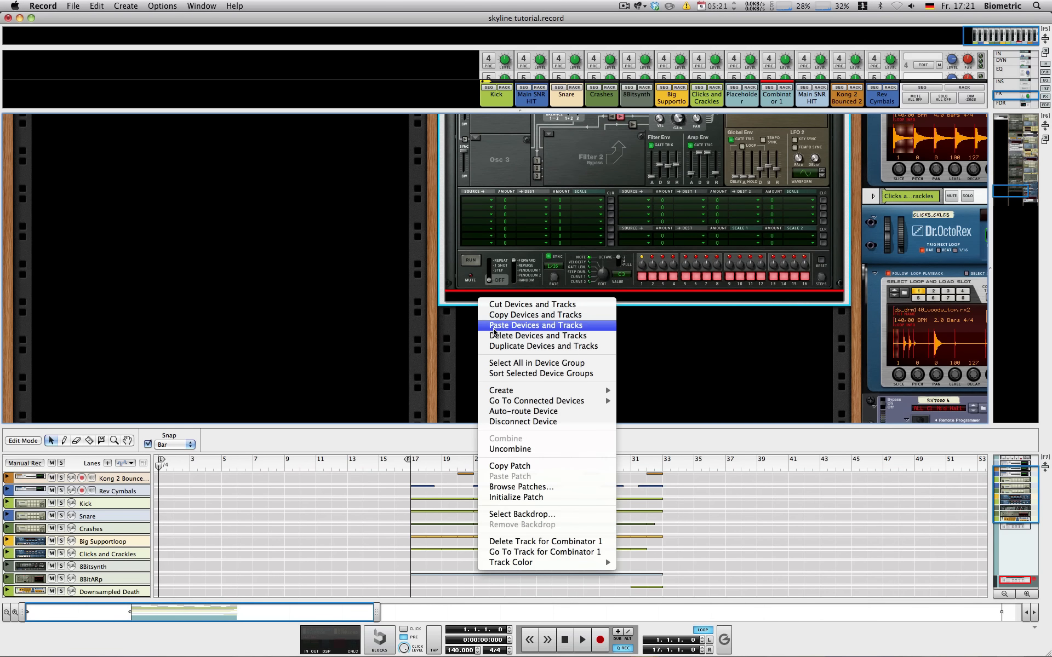
left_click(493, 327)
Maximize the rack and flip it around to show the rear connections of the mixer and the first Thor.
key("F6")
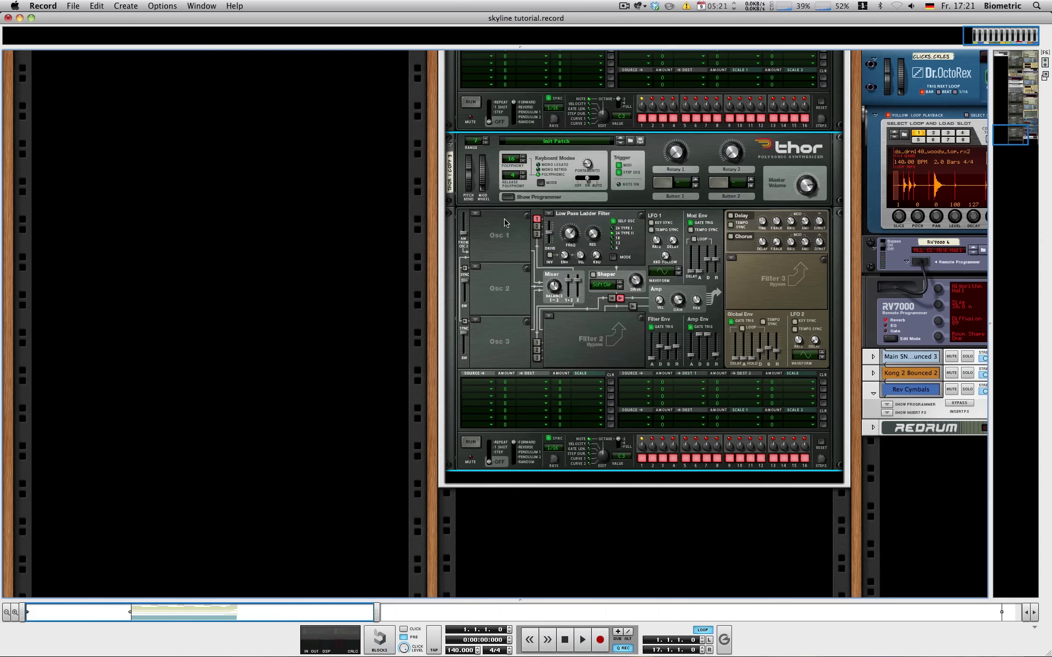
scroll(495, 209, "up", 15)
scroll(494, 208, "up", 8)
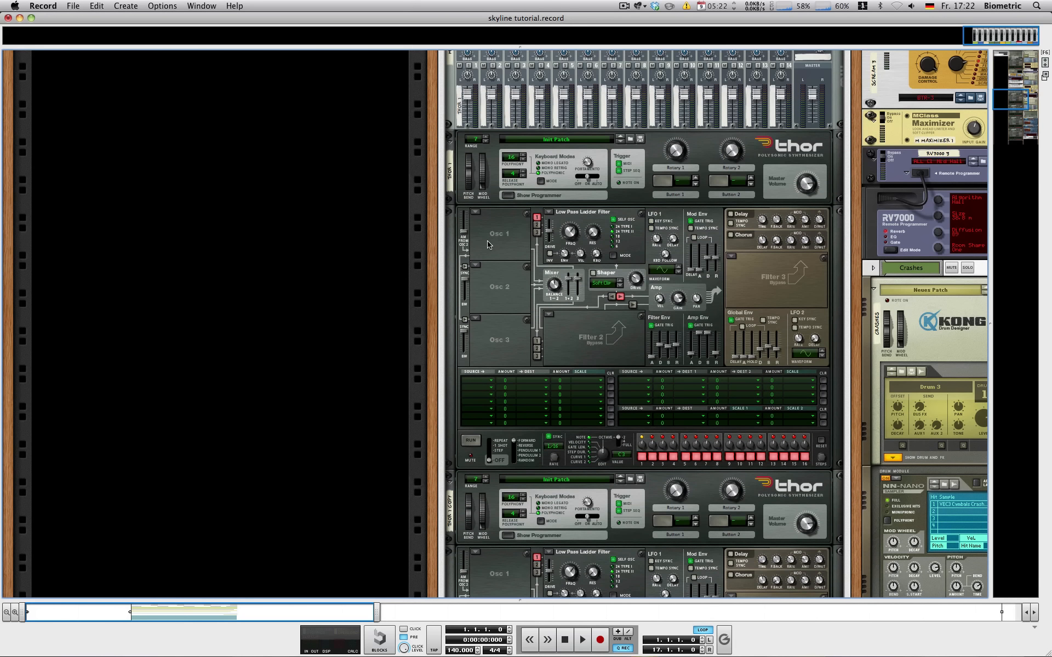
scroll(532, 205, "down", 2)
key("Tab")
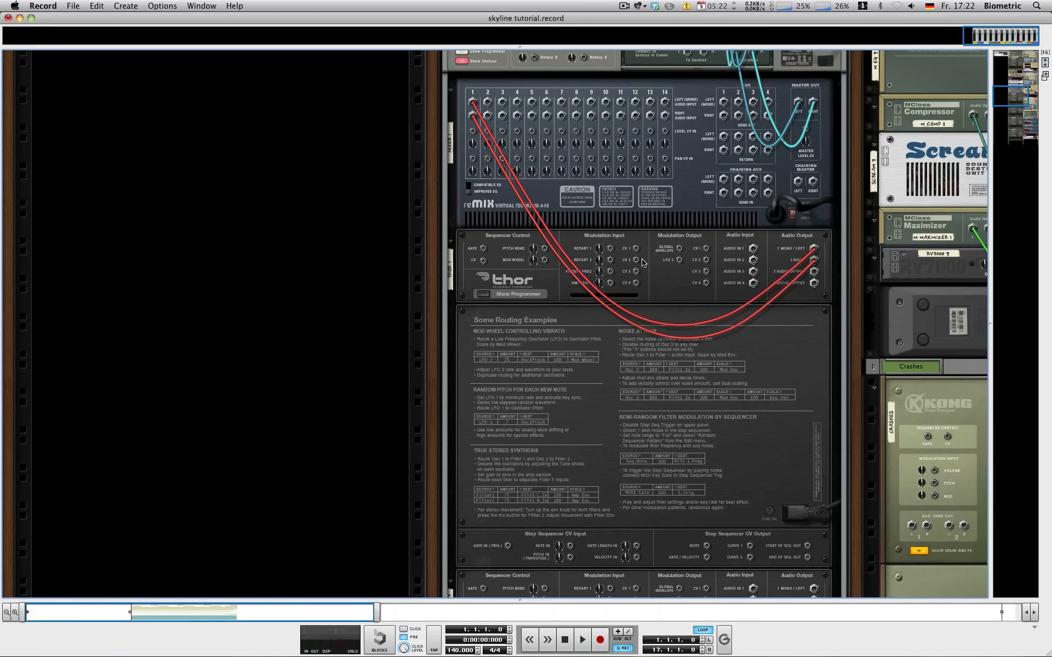
Connect the outputs of the copied Thor synthesizers to mixer channels 2 to 4 and flip the rack back to its front.
scroll(740, 293, "down", 3)
left_click_drag(814, 456, 520, 300)
key("Tab")
scroll(520, 300, "down", 5)
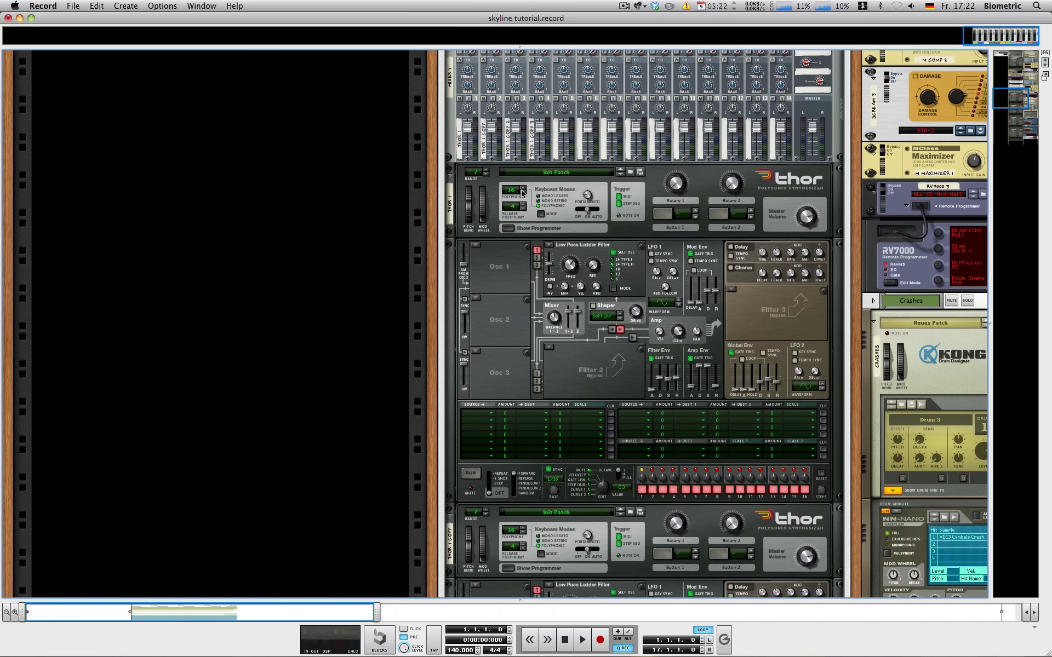
Lower the channel levels of the connected Thor synthesizers on the mixer, with channel 2 at 80.
scroll(521, 191, "up", 1)
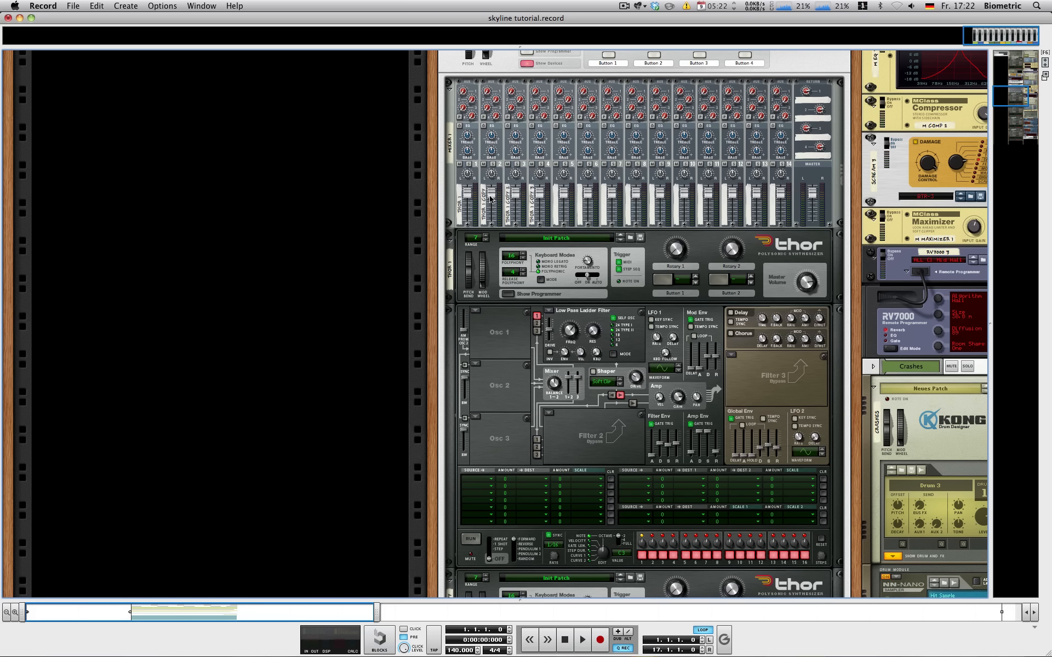
left_click(469, 195)
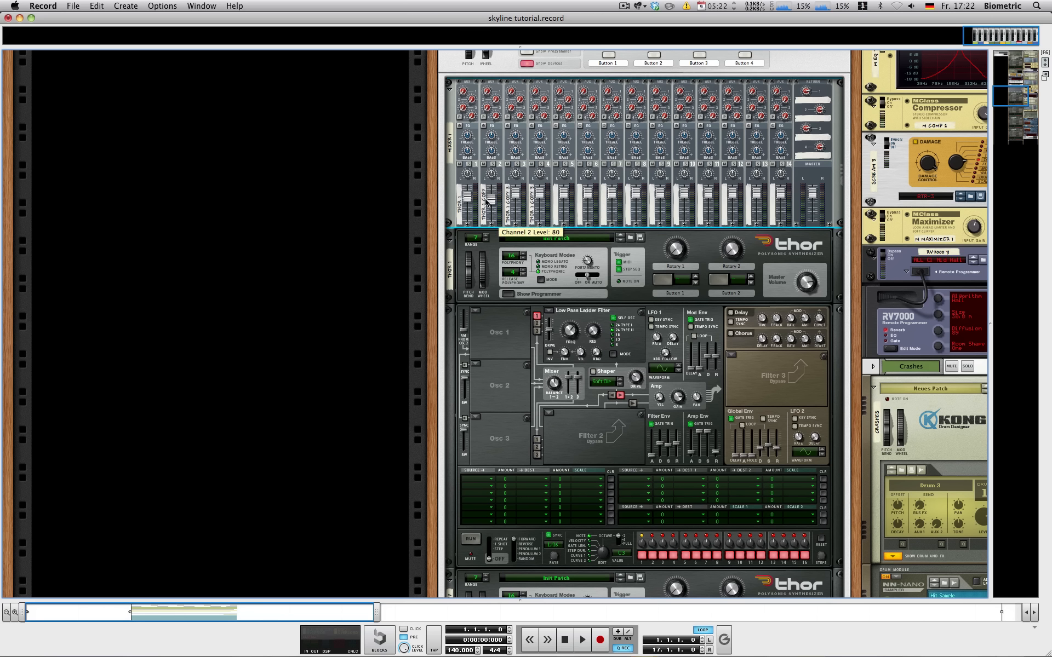
left_click_drag(515, 195, 515, 209)
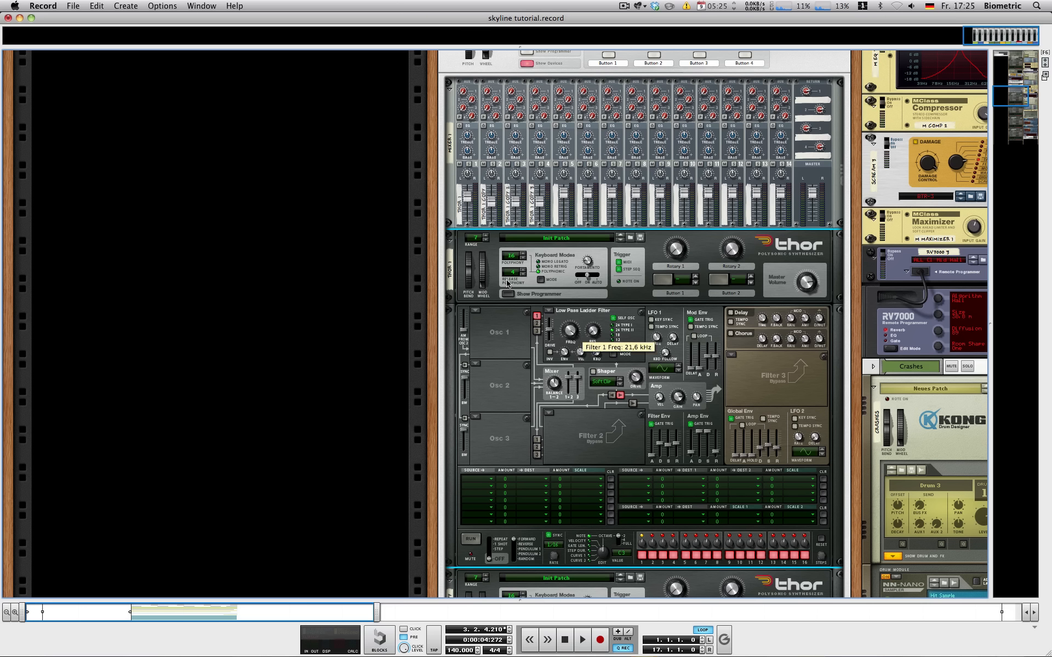
Load Analog oscillators into Osc 1 and Osc 2 and a Multi Oscillator into Osc 3 of the first Thor, routing them into filter 1.
left_click(475, 311)
left_click(495, 249)
left_click(475, 364)
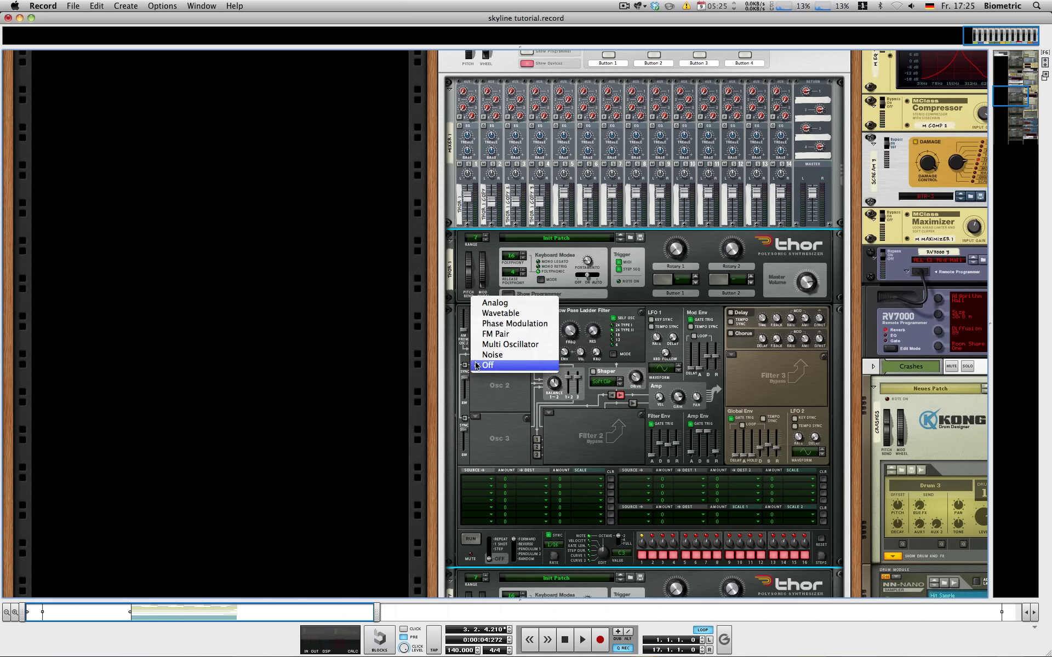
left_click(499, 302)
left_click(476, 419)
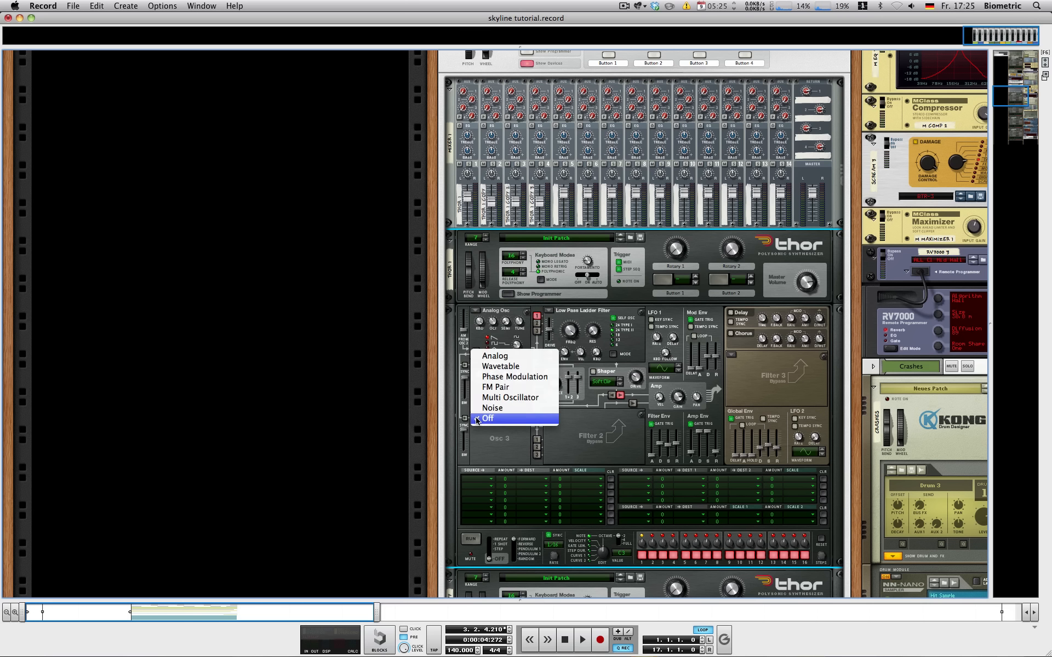
left_click(500, 398)
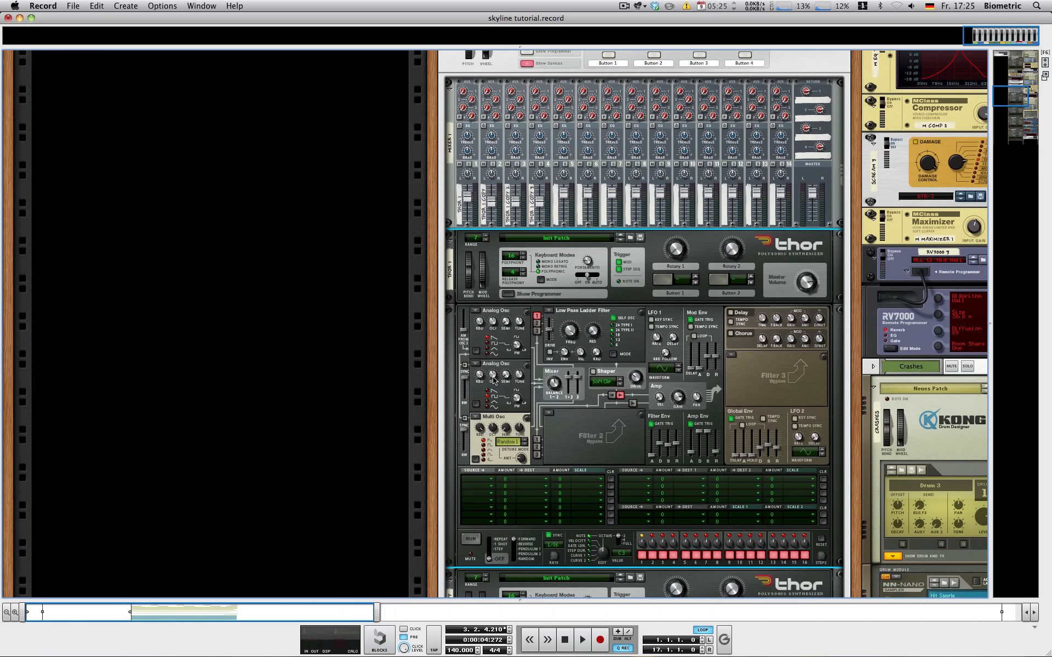
left_click(537, 331)
Reveal the sequencer and move both Main Riff clips from the Placeholder track to bar 1 of the Combinator 1 track.
left_click_drag(591, 599, 590, 299)
left_click_drag(369, 502, 630, 490)
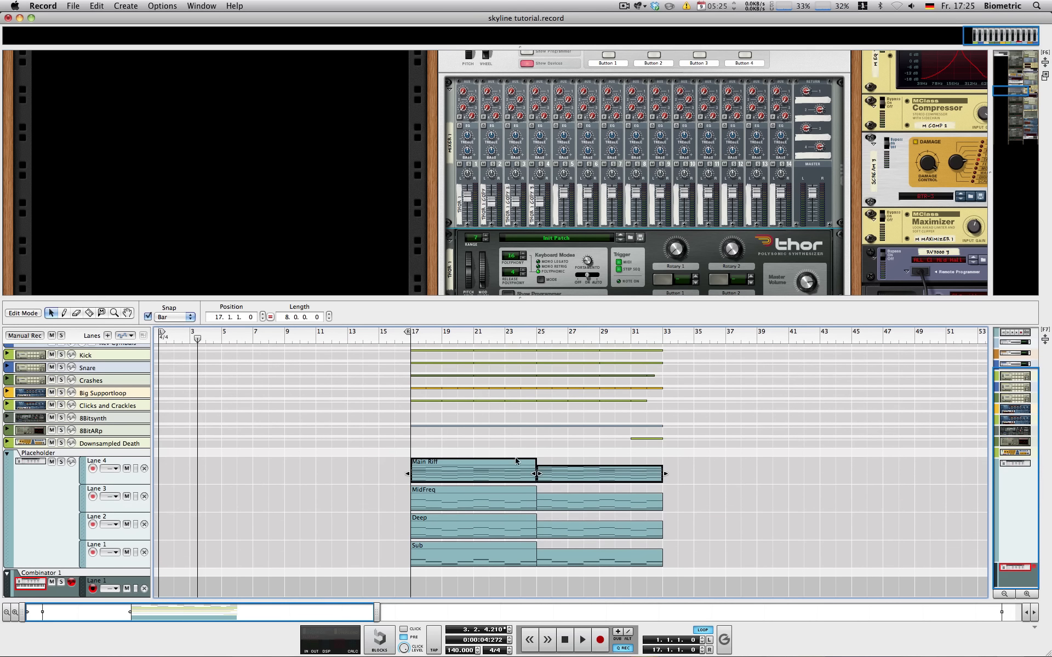
left_click_drag(504, 468, 252, 582)
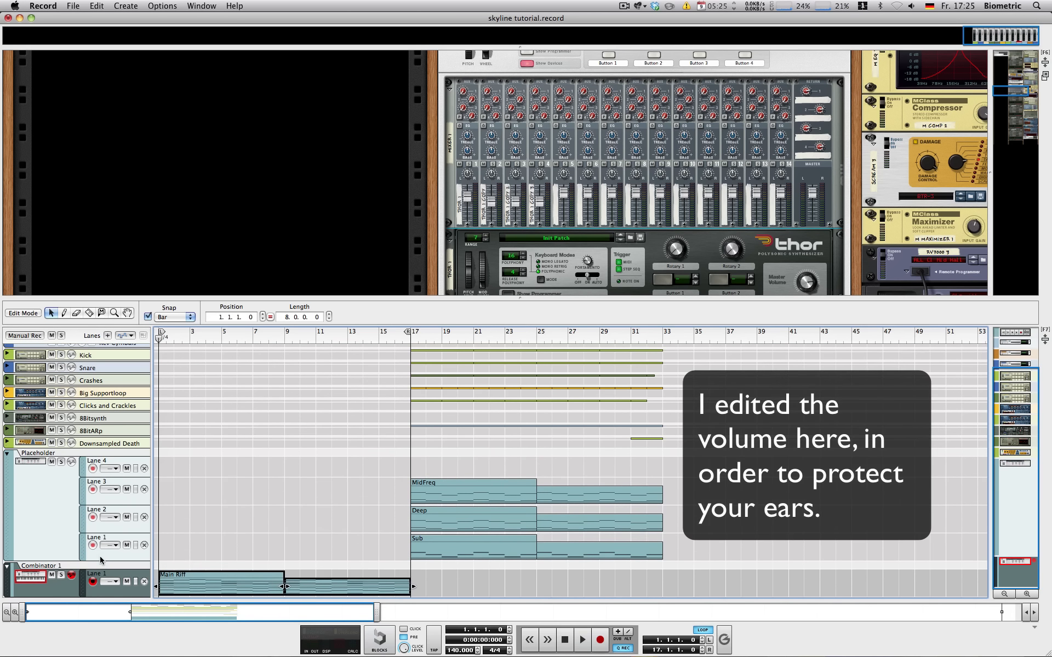
Play the riff and lower the Thor channels on the mixer, with channels 1 and 4 at 40.
key("space")
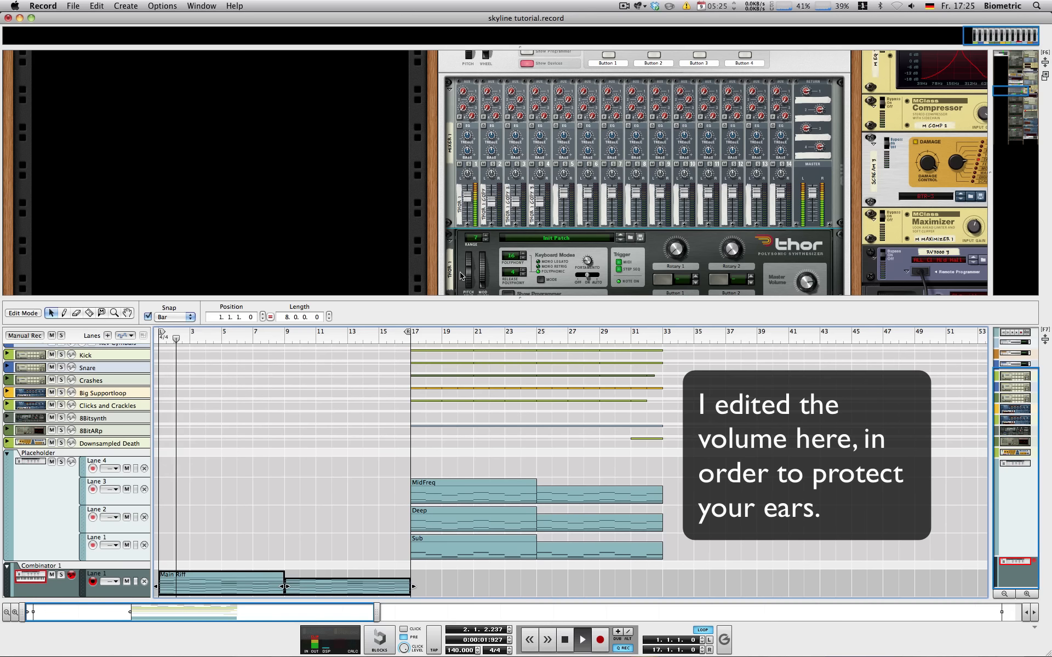
left_click_drag(467, 196, 466, 204)
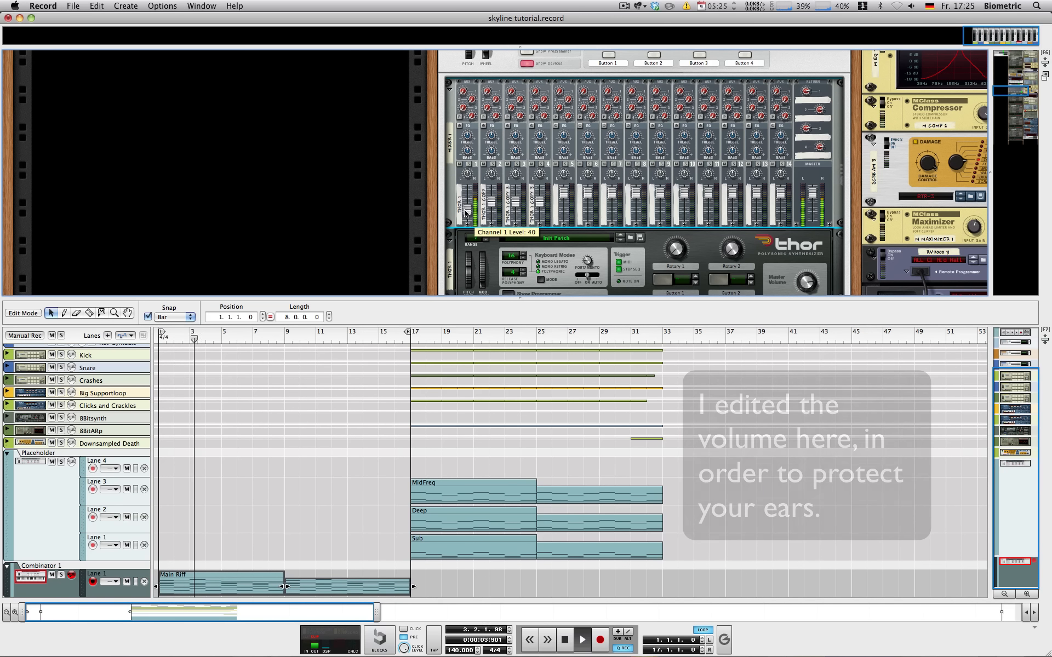
left_click_drag(546, 297, 540, 454)
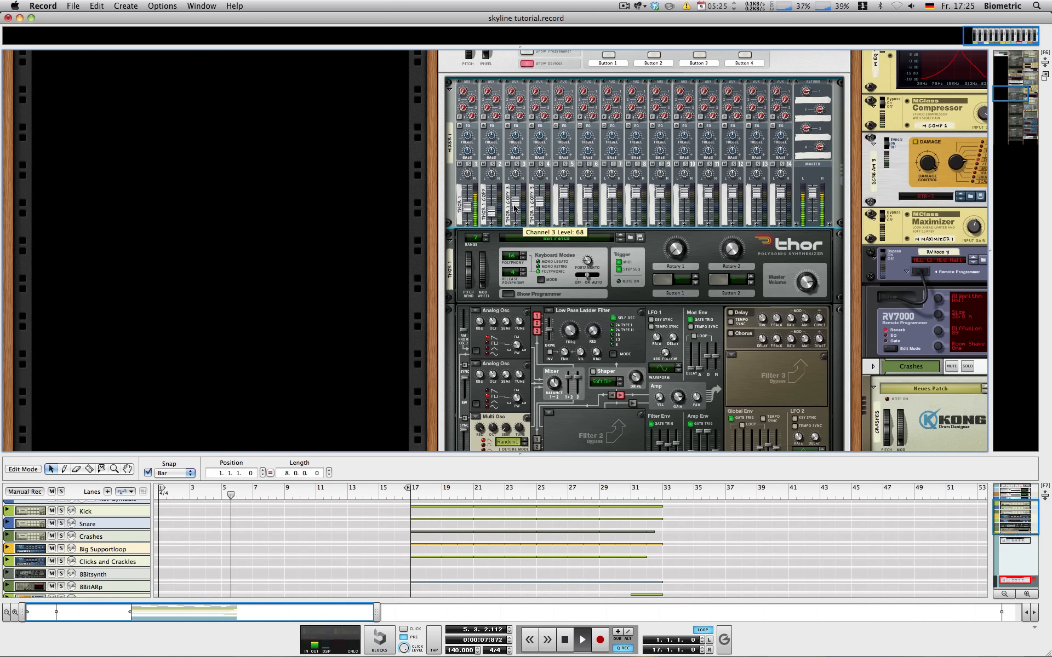
scroll(630, 263, "down", 5)
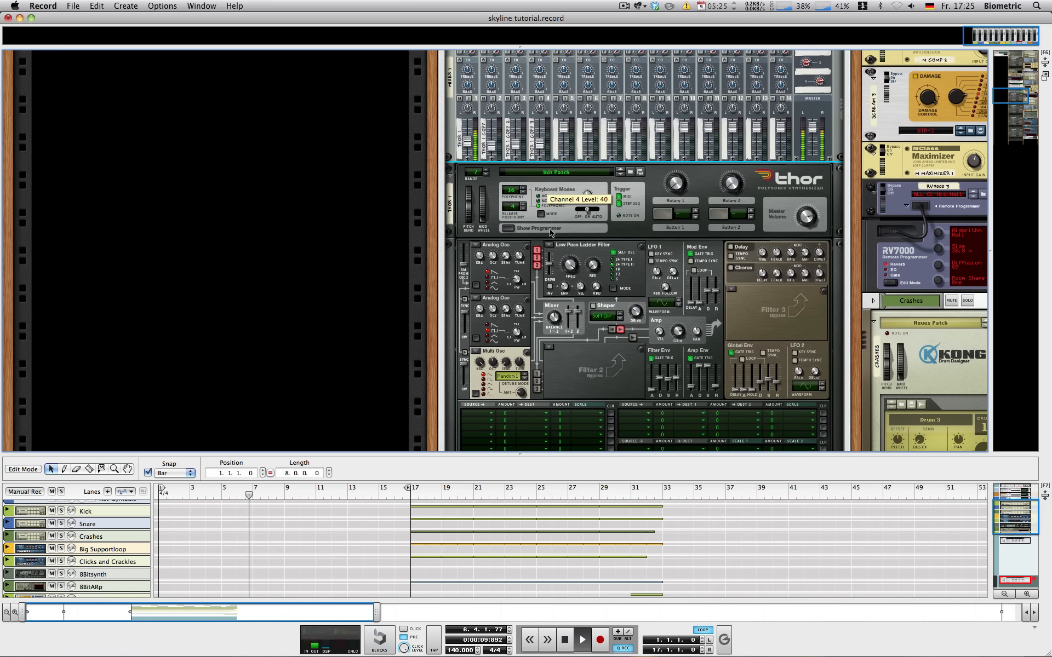
Readjust mixer channel 1 to a level of 44 during playback and enlarge the sequencer area.
scroll(706, 303, "up", 2)
scroll(705, 301, "up", 2)
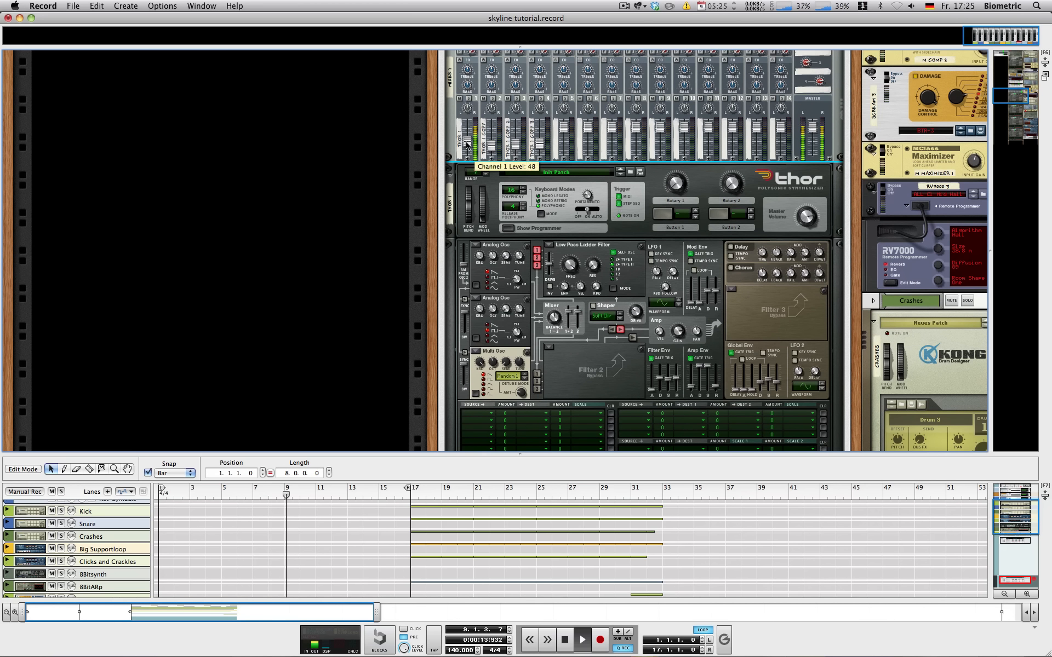
scroll(464, 147, "down", 6)
scroll(465, 146, "up", 6)
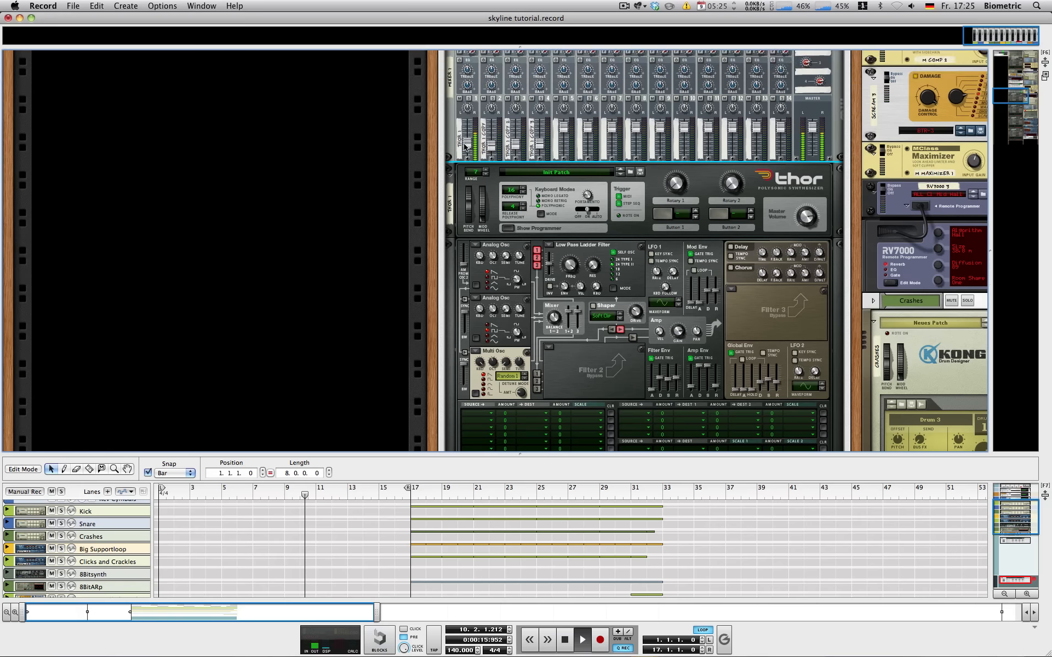
left_click_drag(470, 452, 469, 386)
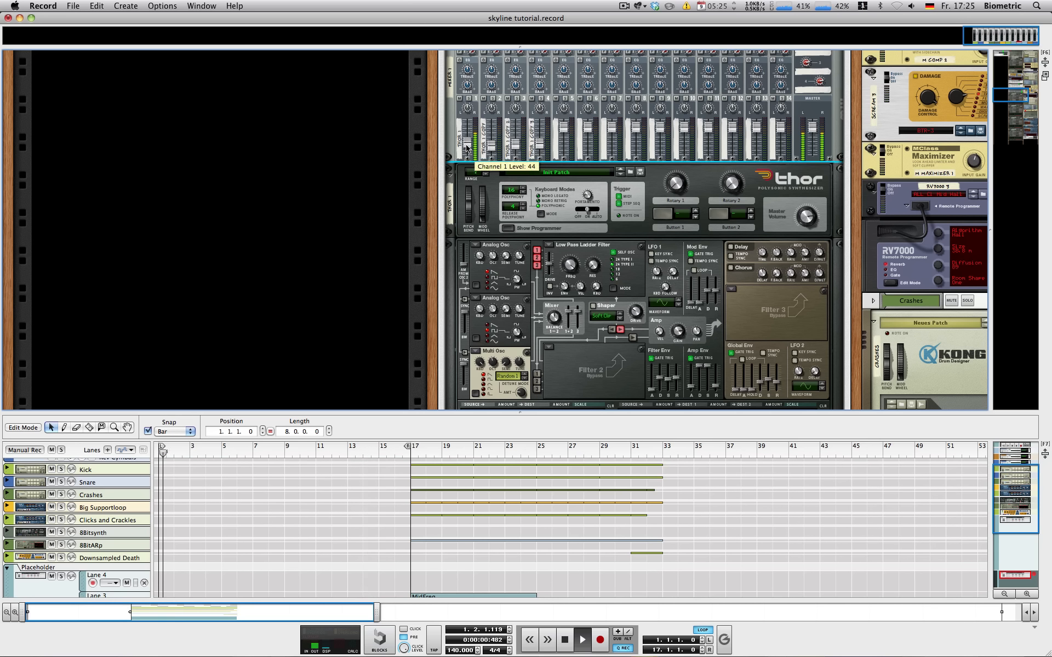
Load Analog oscillators into Osc 1 and Osc 2 of the second Thor and tune Osc 1 to -5.
scroll(468, 144, "down", 10)
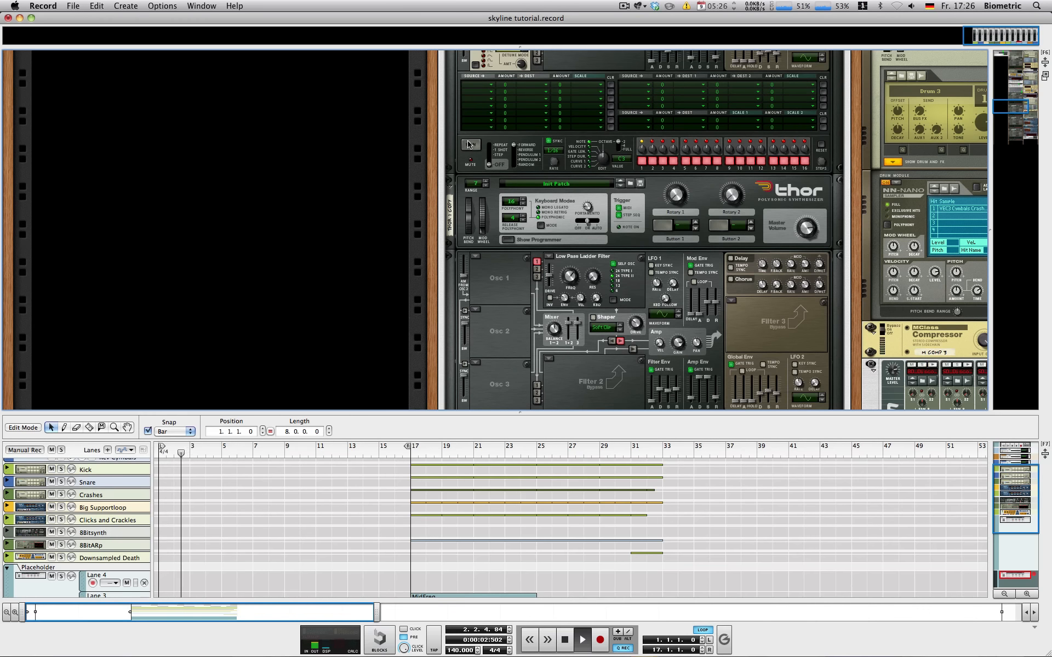
left_click(476, 256)
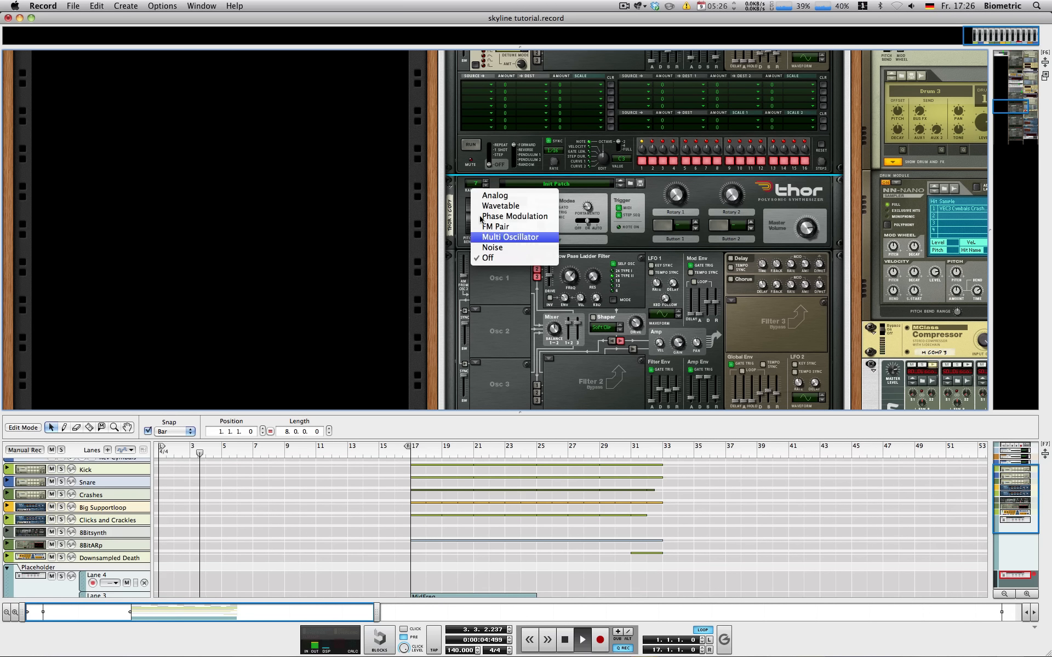
left_click(484, 196)
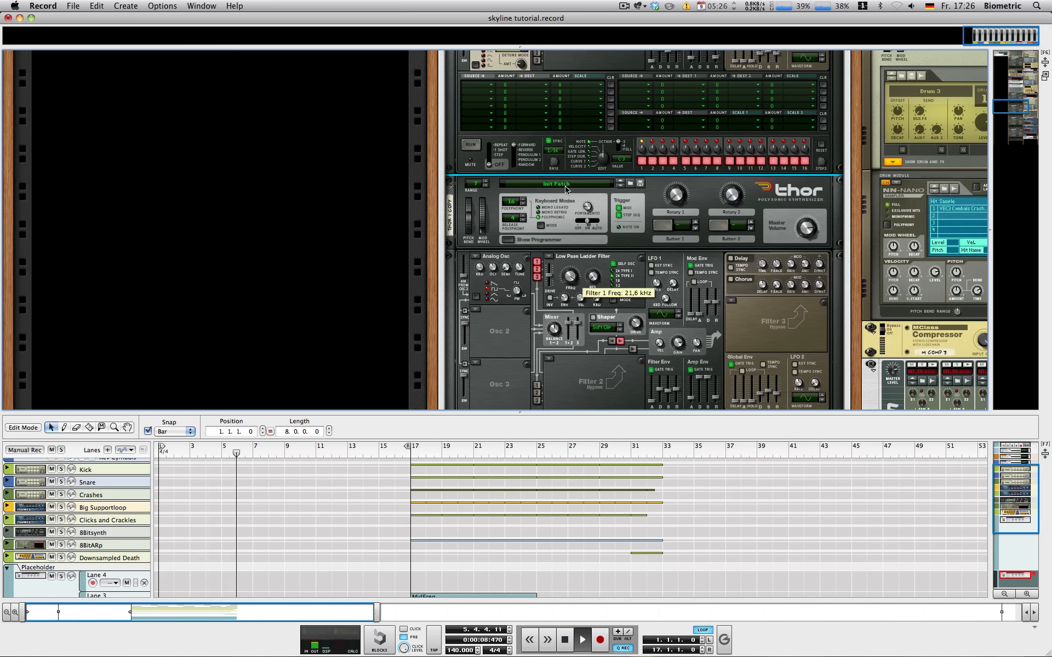
left_click(476, 310)
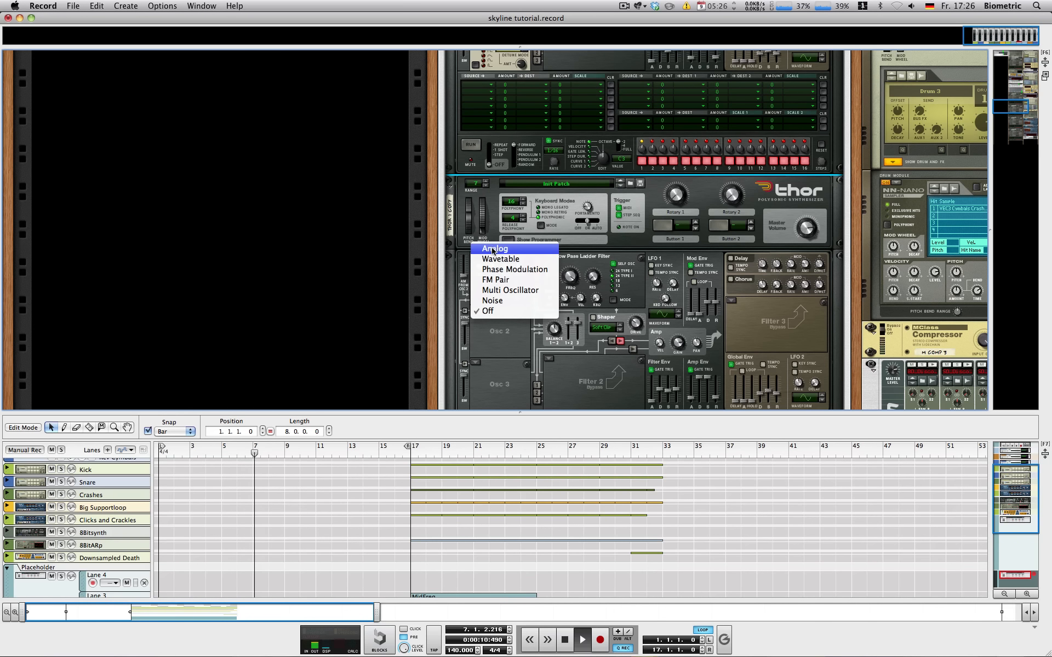
left_click(493, 248)
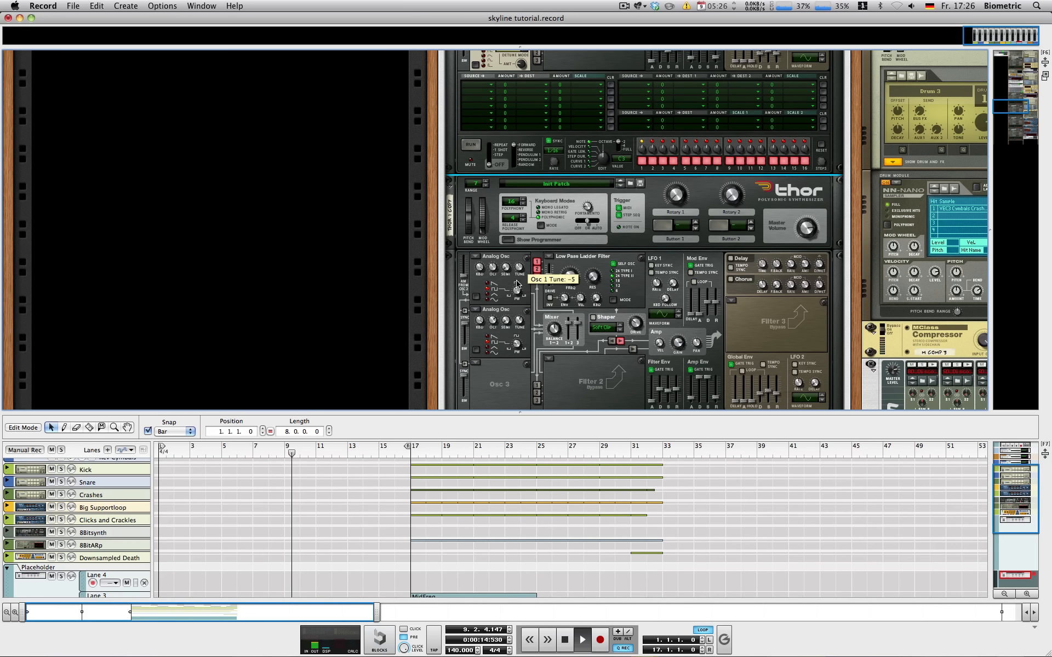
Load a Multi Oscillator with the Interval detune mode into Osc 3 of the second Thor and stop playback.
scroll(517, 283, "down", 3)
left_click(476, 296)
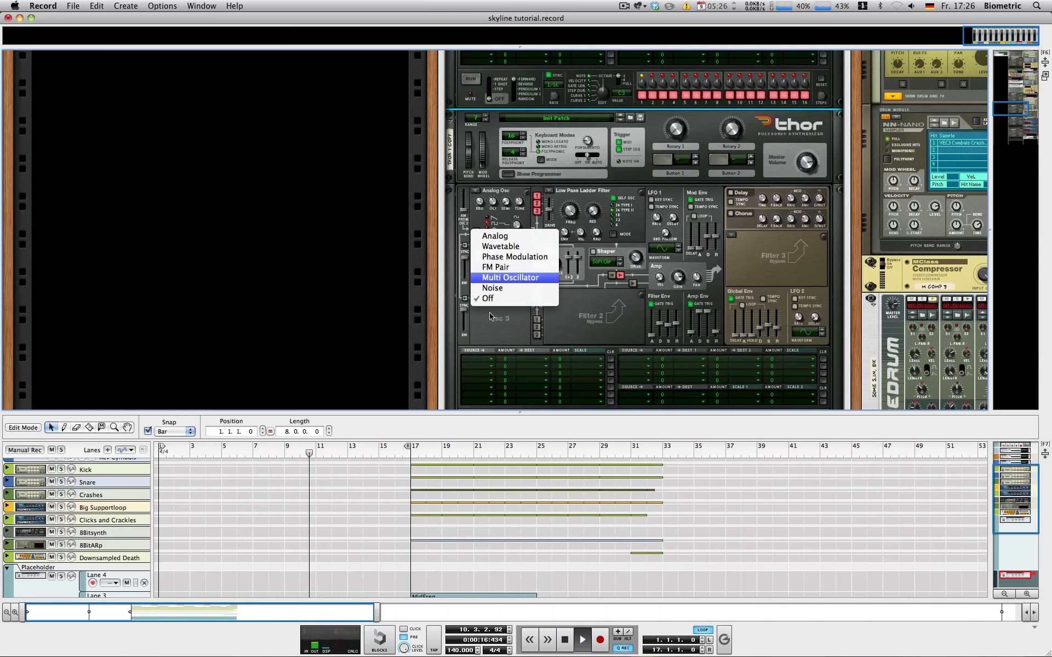
key("Return")
left_click(506, 323)
key("Down")
key("Down")
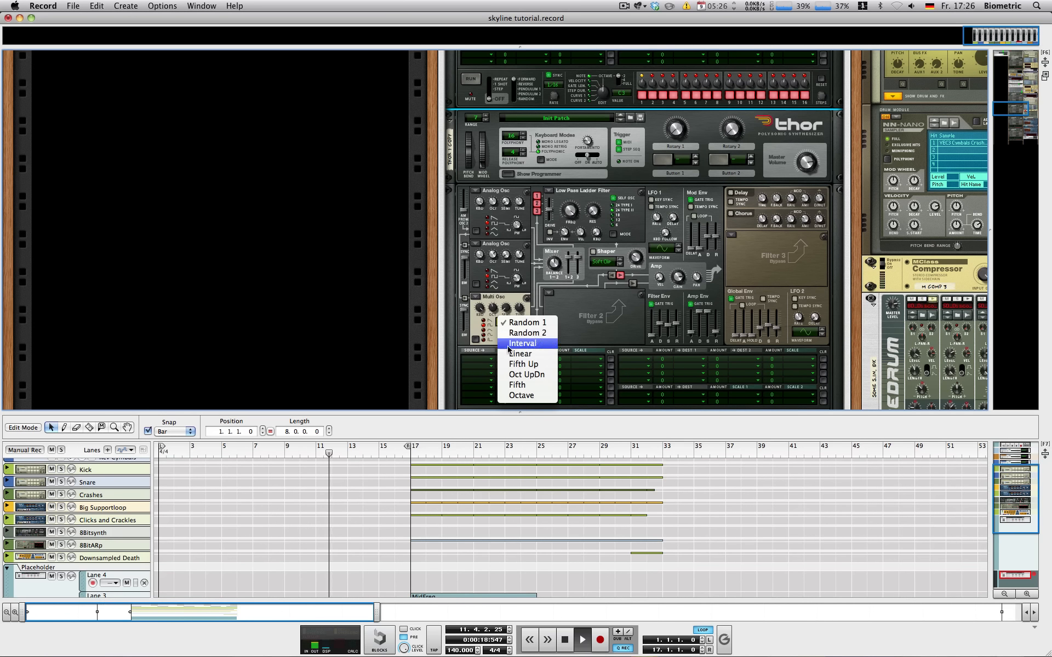
key("Return")
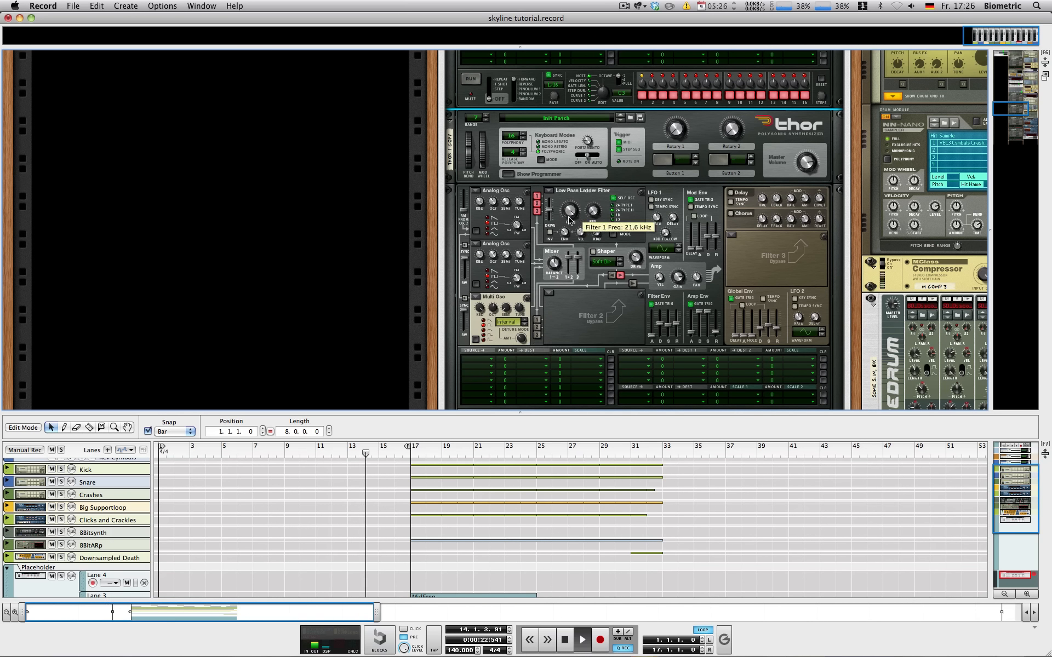
key("space")
Route Osc 2 and Osc 3 of the third Thor into filter 1 and load an Analog oscillator into Osc 1.
scroll(570, 230, "down", 4)
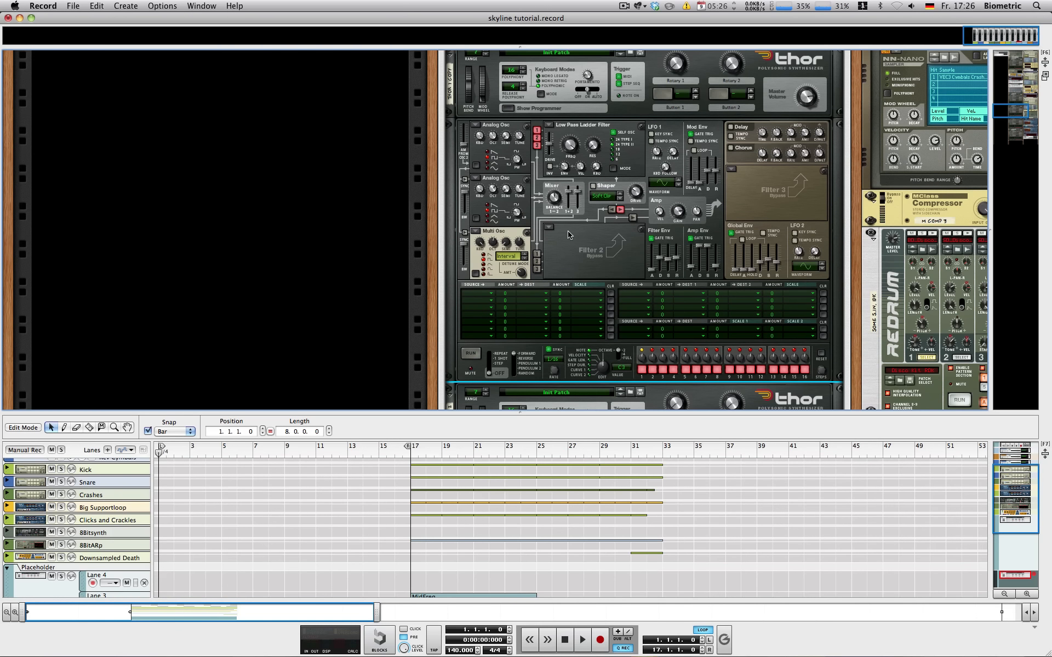
scroll(573, 226, "down", 6)
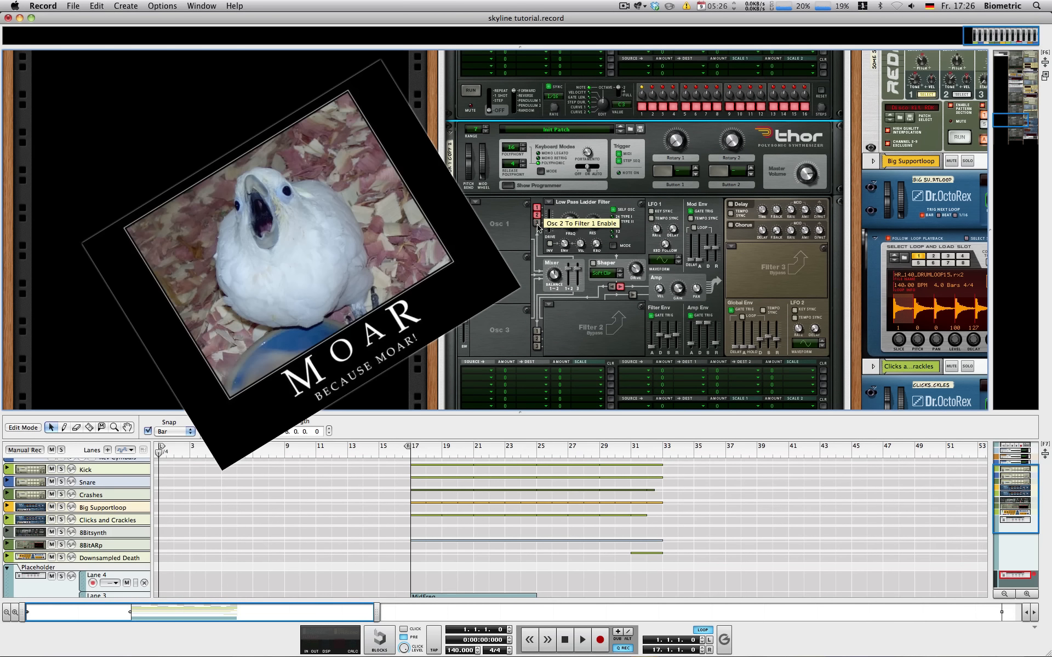
left_click(476, 202)
left_click(488, 138)
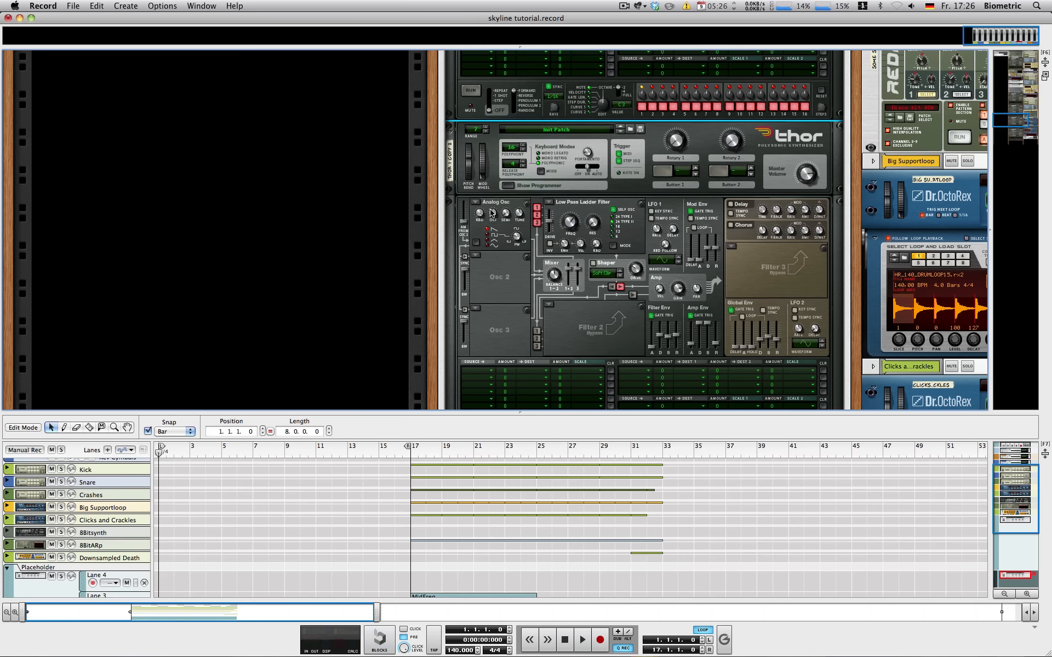
Load Analog oscillators into Osc 2 and Osc 3 of the third Thor.
left_click(484, 261)
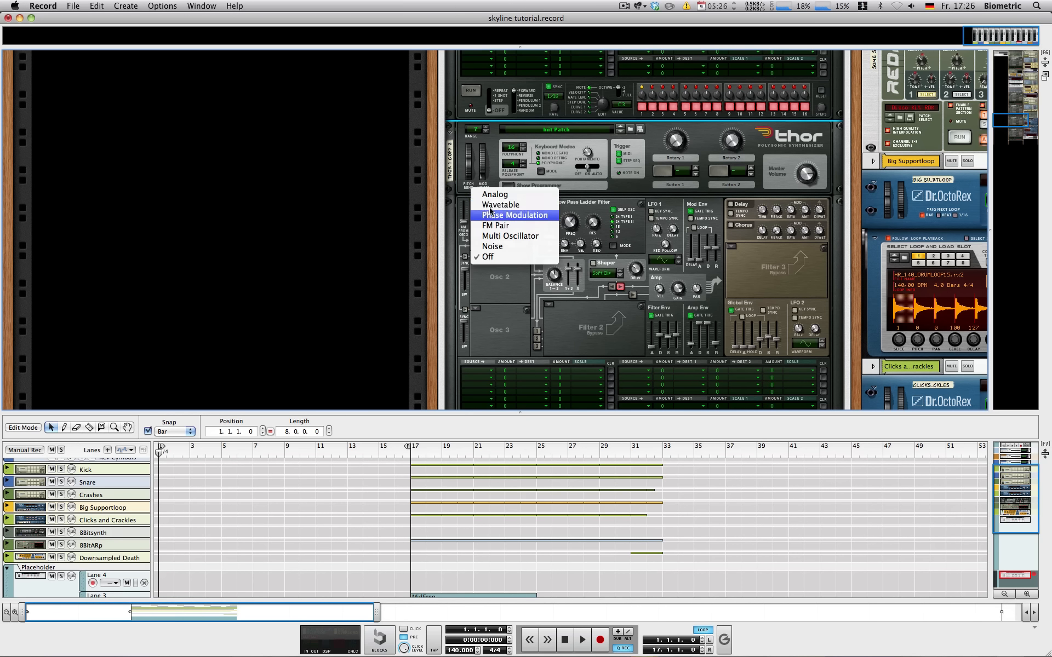
left_click(496, 209)
left_click(474, 255)
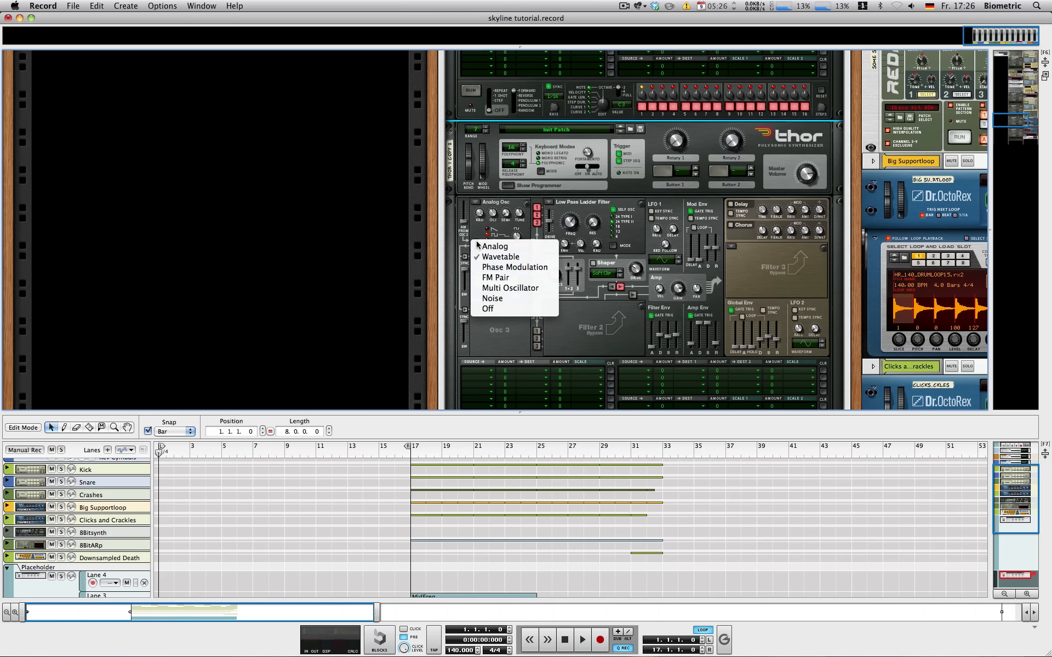
left_click(474, 248)
left_click(476, 308)
left_click(493, 246)
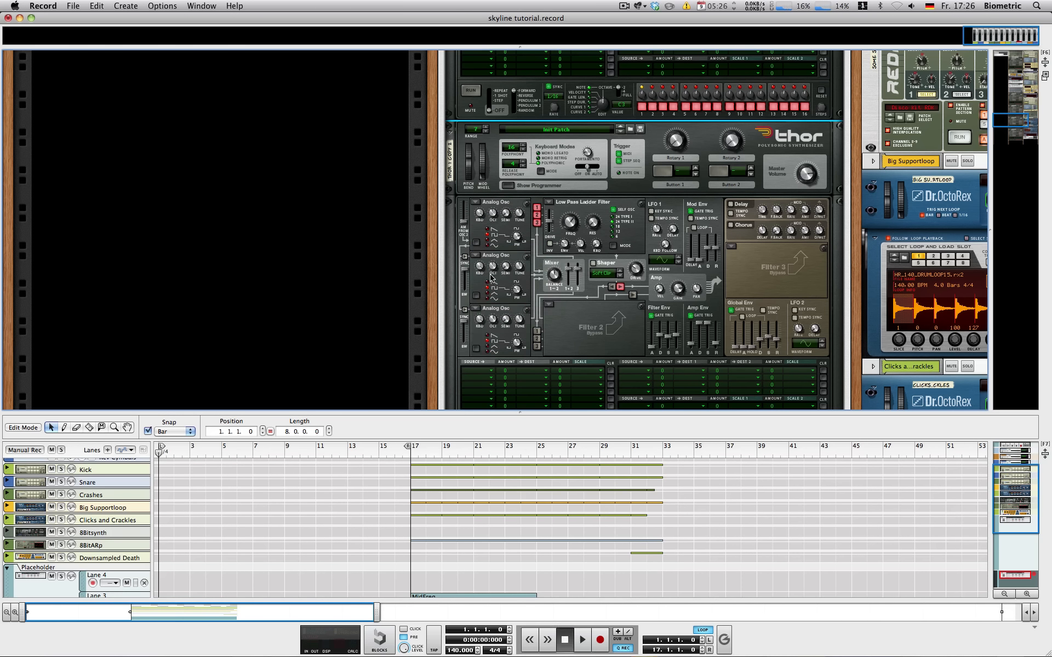
Play the riff and check the levels of the Thor channels on the mixer.
key("space")
scroll(493, 263, "down", 2)
scroll(497, 262, "up", 2)
scroll(497, 262, "up", 3)
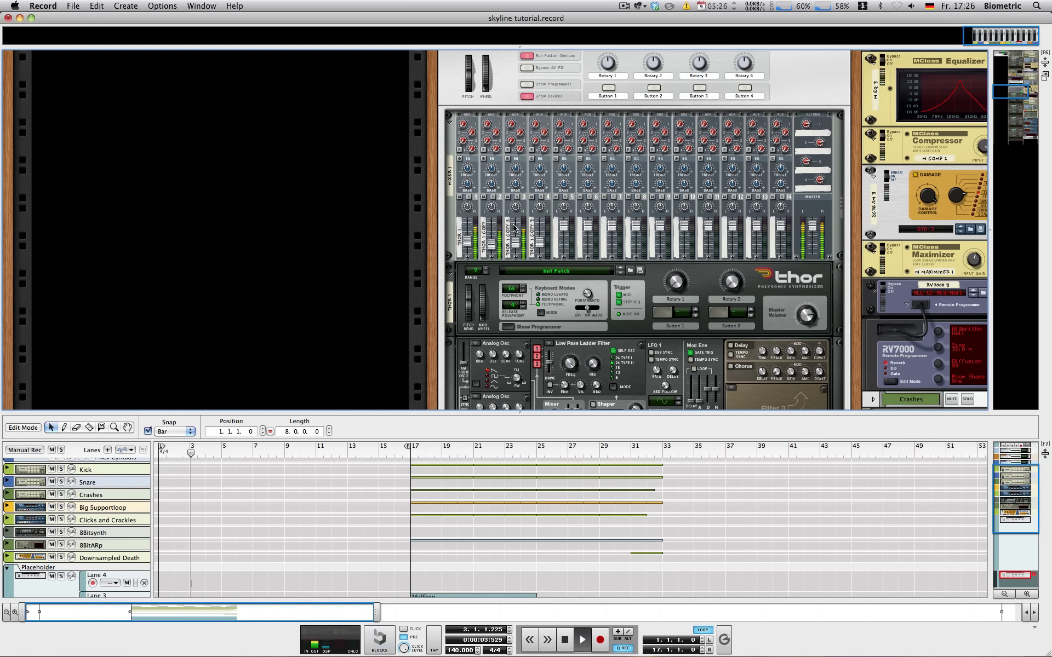
mouse_move(514, 228)
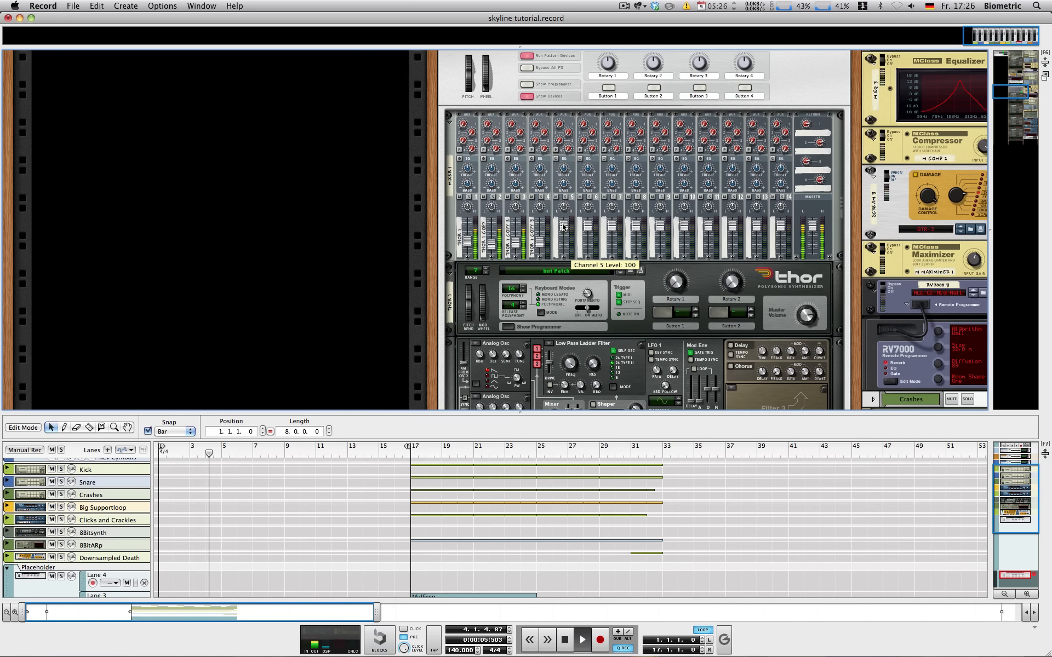
Stop playback and load a Multi Oscillator into Osc 1 of the fourth Thor.
scroll(556, 226, "down", 5)
scroll(556, 226, "down", 5)
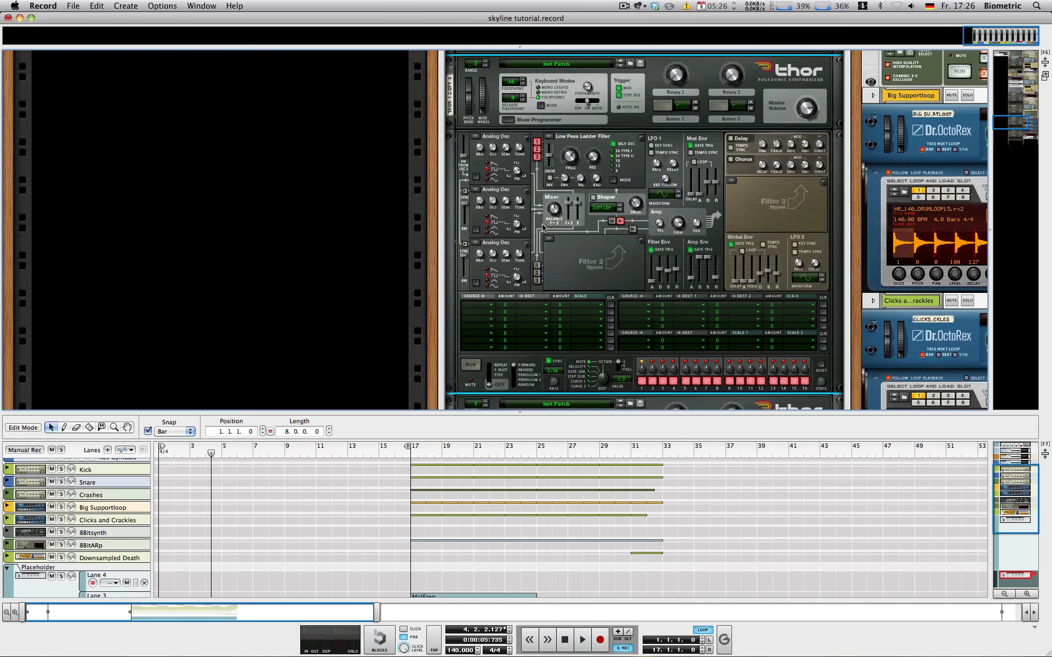
scroll(544, 231, "down", 8)
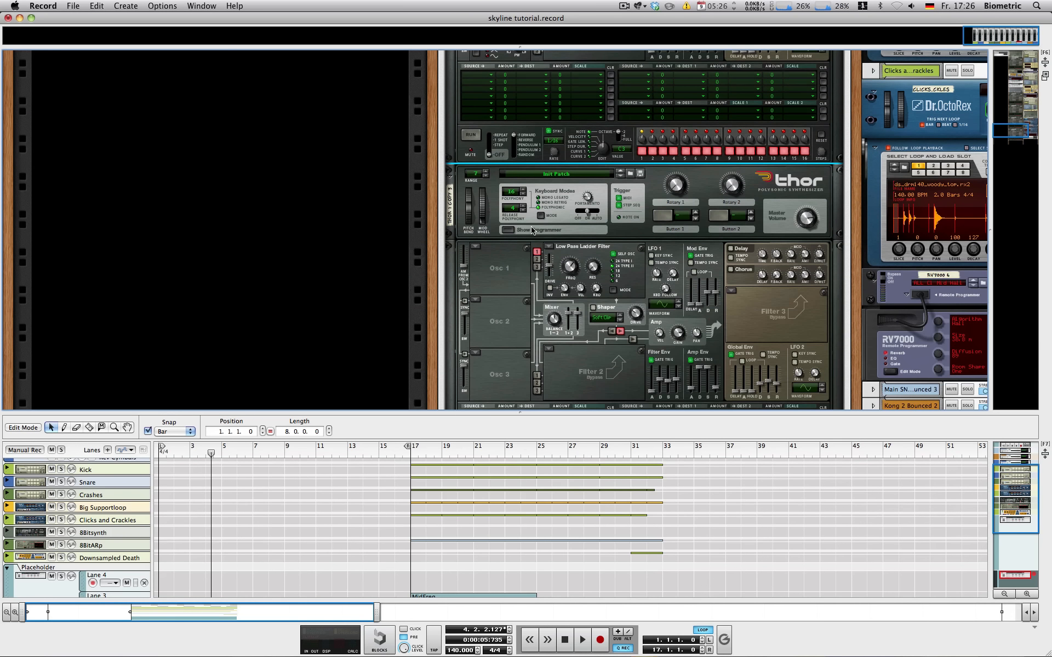
left_click(496, 214)
left_click(497, 194)
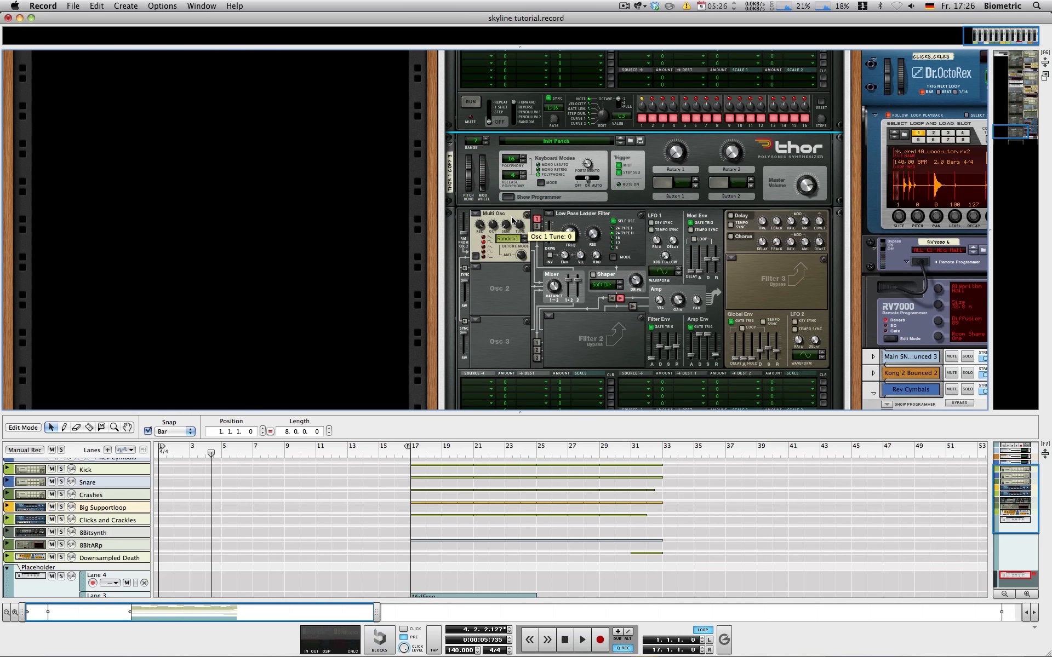
Start the riff playing, load a Wavetable oscillator into Osc 2 of the fourth Thor and select its 10 Sines table.
key("space")
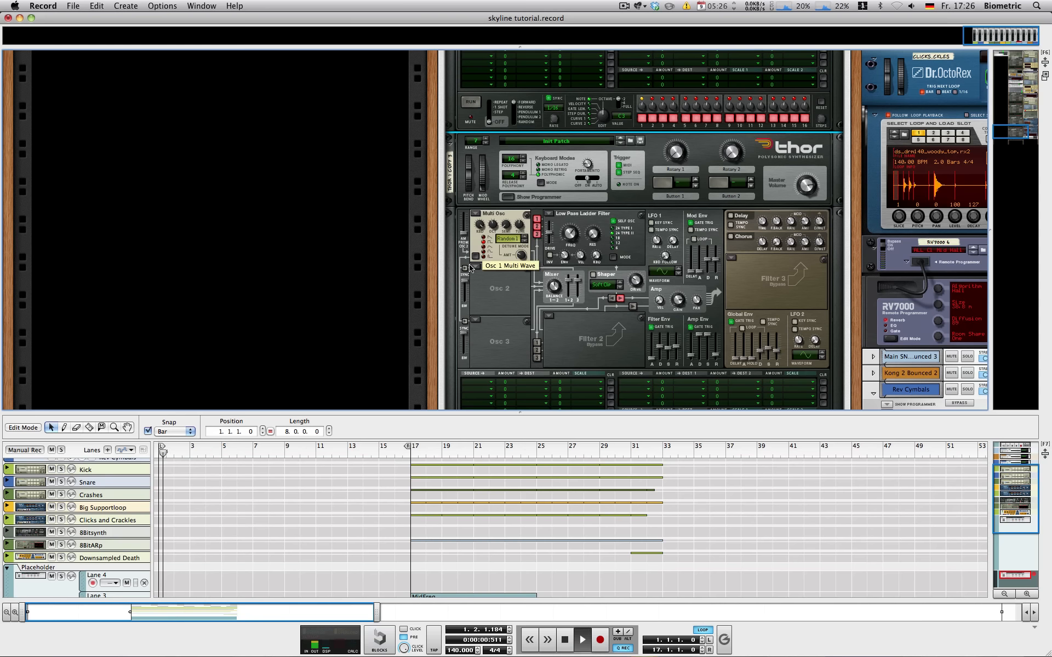
left_click(475, 266)
left_click(501, 216)
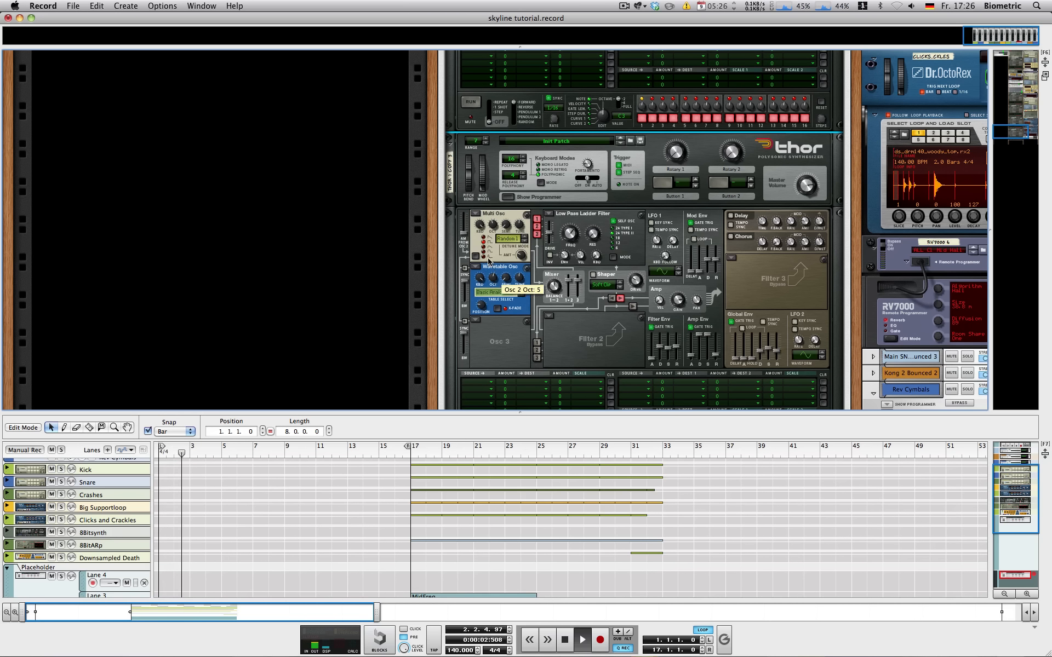
left_click(493, 292)
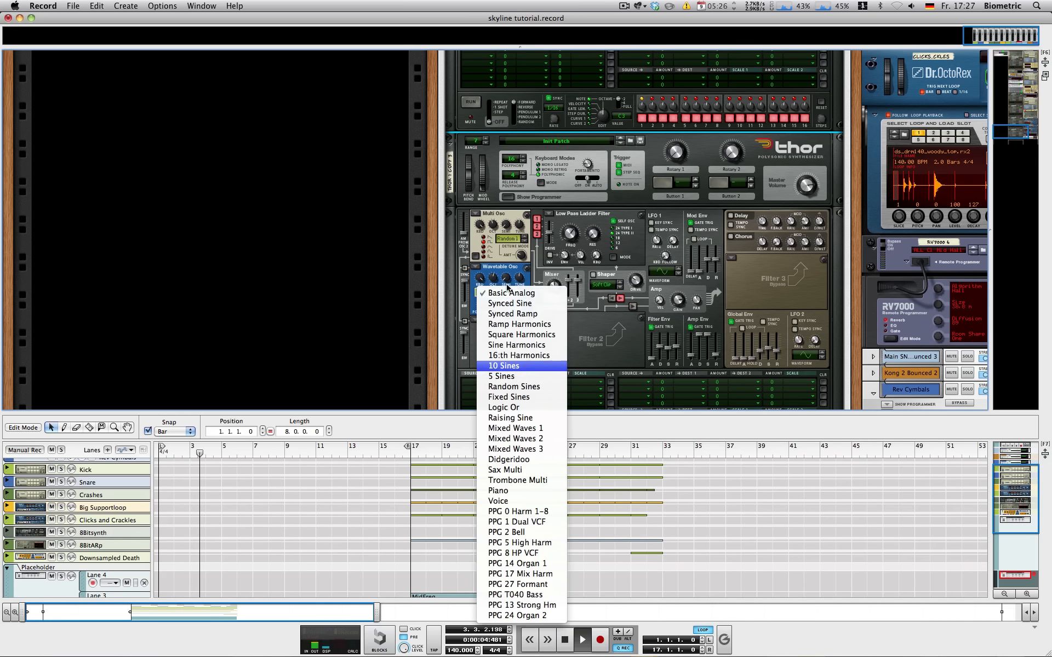
left_click(506, 365)
Load an Analog oscillator into Osc 3 of the fourth Thor, listen to the layered sound at the mixer and stop playback.
left_click(474, 321)
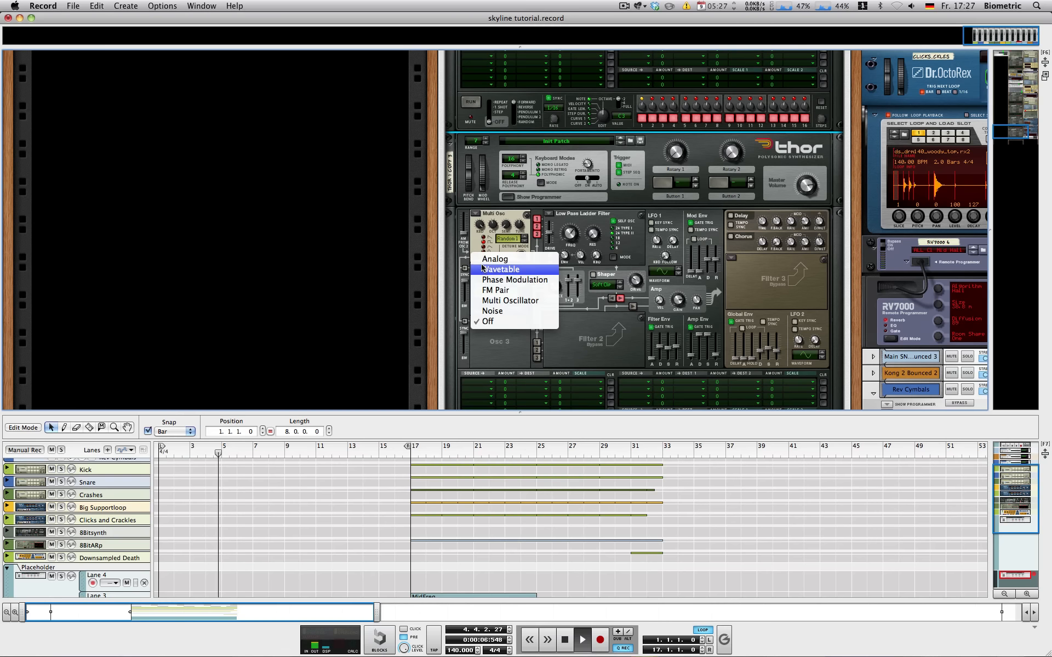
left_click(496, 257)
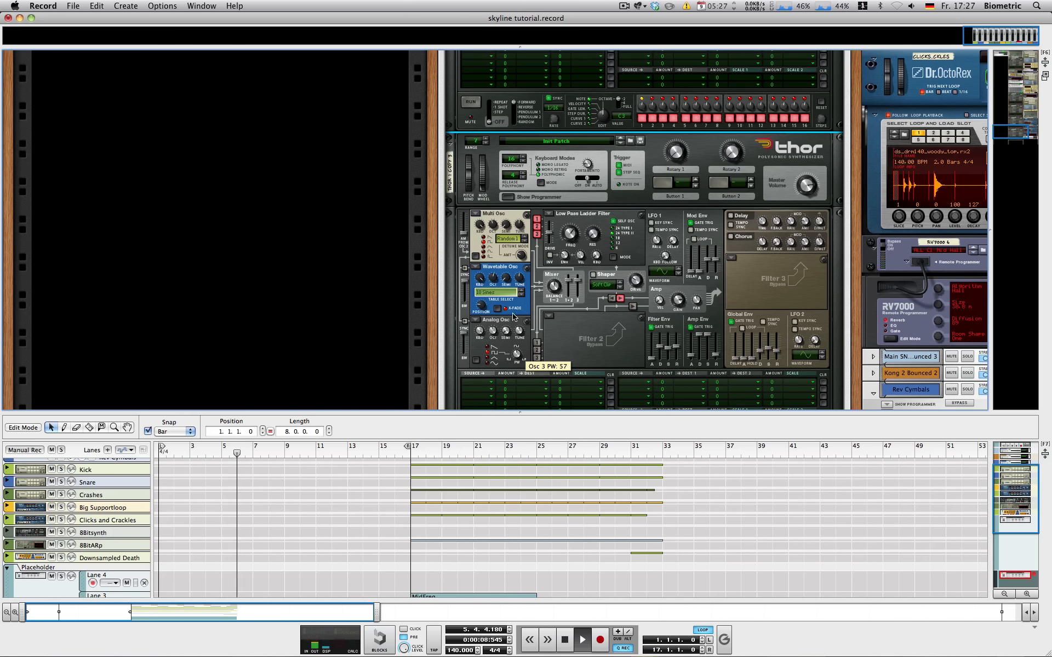
scroll(537, 245, "up", 10)
scroll(537, 245, "up", 15)
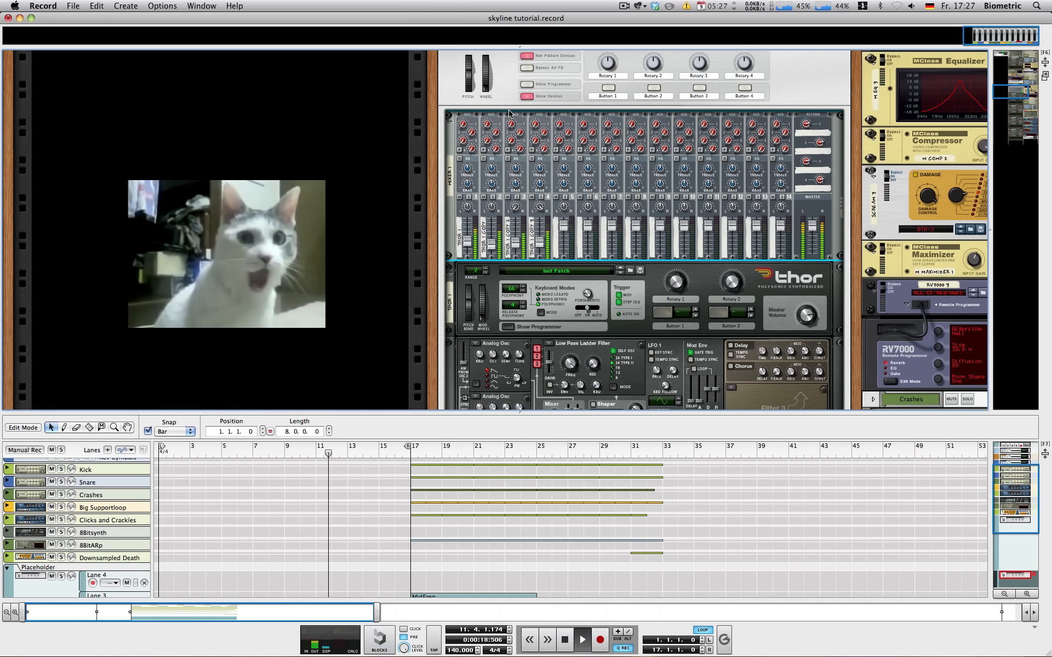
key("space")
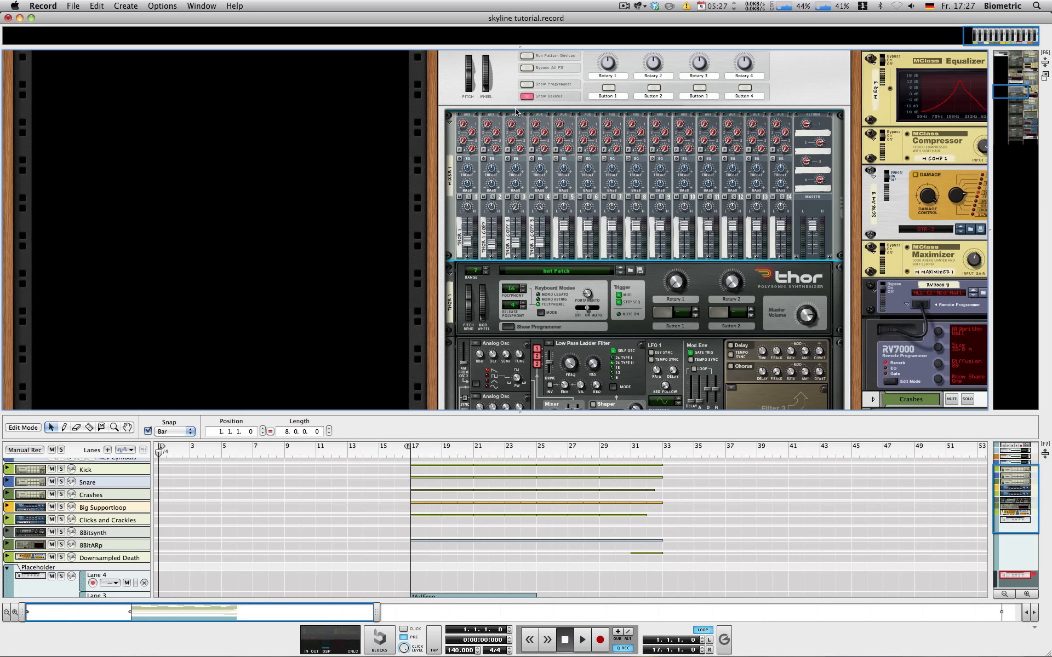
Hide the devices inside Combinator 1 and show its programmer.
left_click(527, 96)
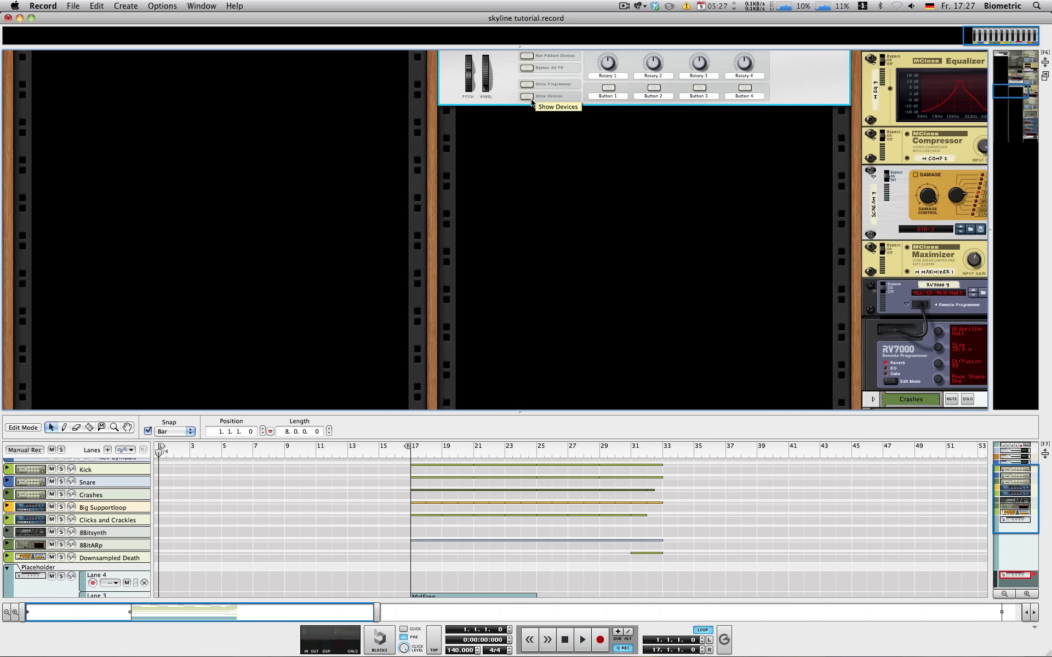
scroll(557, 202, "up", 3)
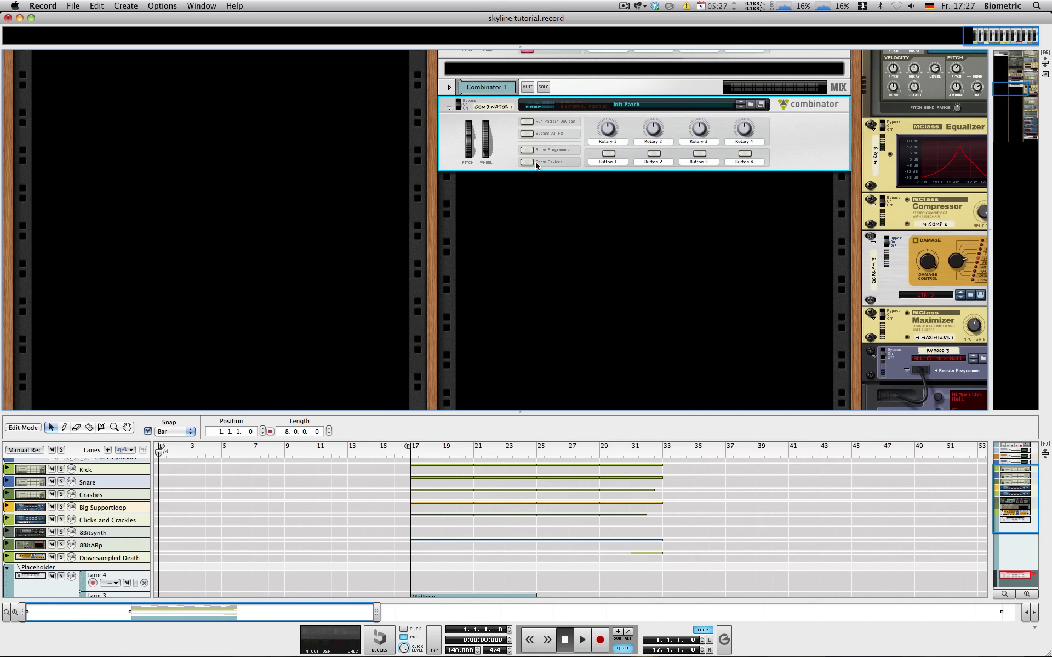
left_click(527, 150)
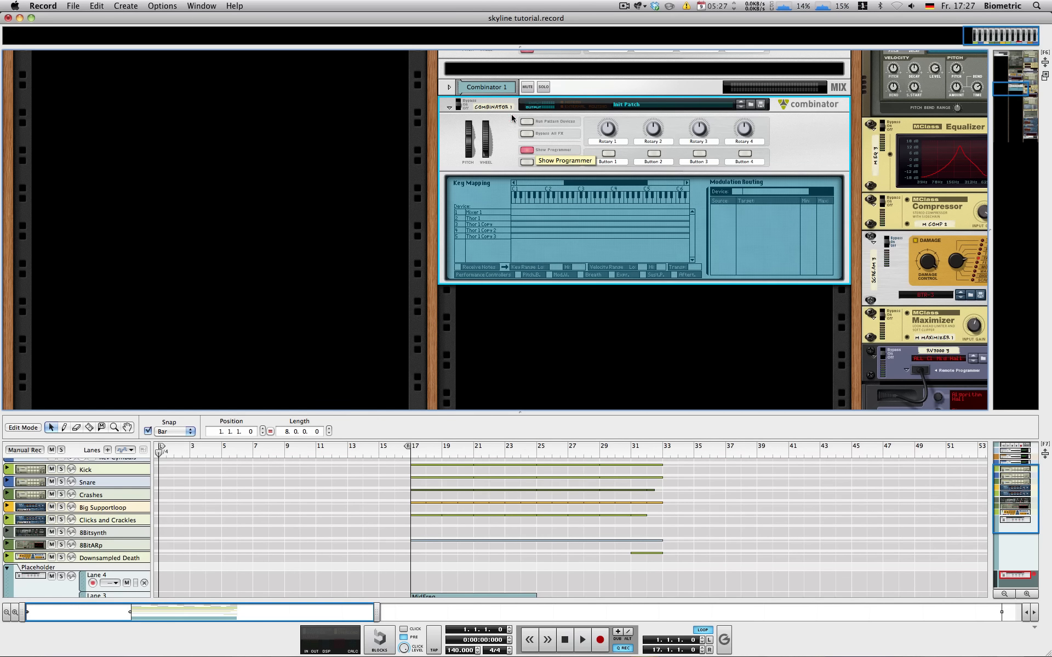
Map the Combinator's Rotary 1 to Filter 1 Freq on Thor 1 and on Thor 1 Copy.
left_click(484, 219)
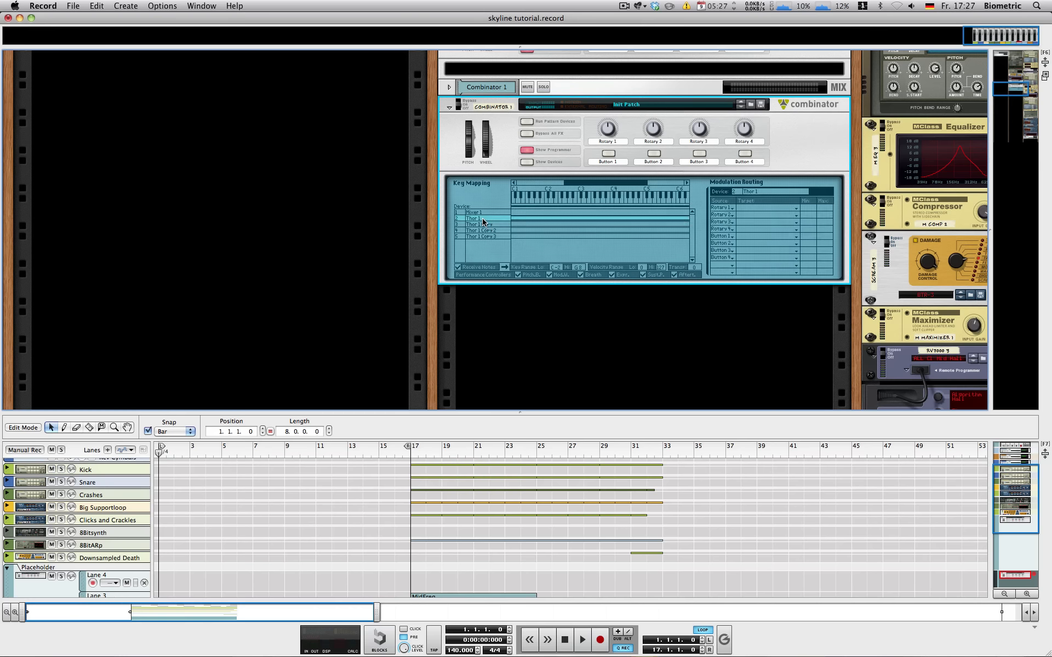
left_click(747, 208)
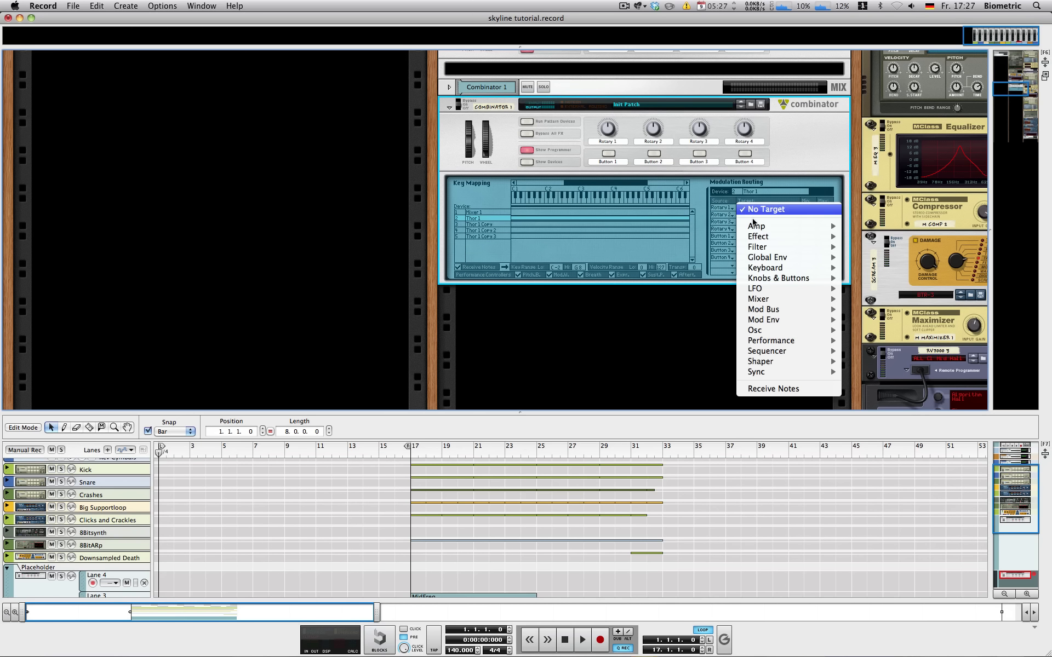
mouse_move(769, 247)
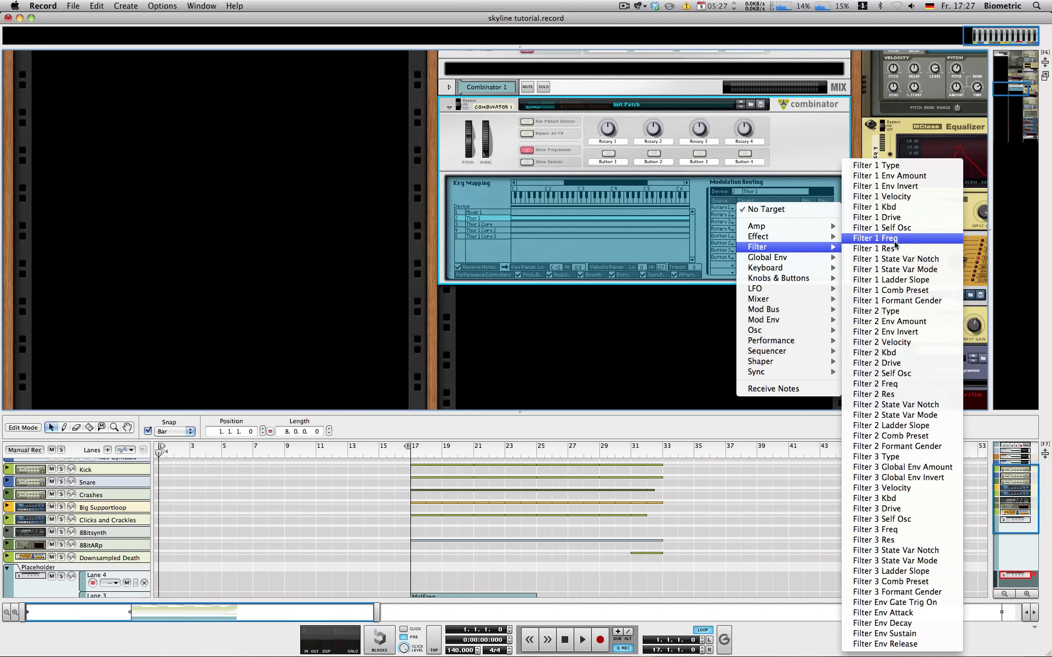
left_click(892, 238)
left_click(474, 225)
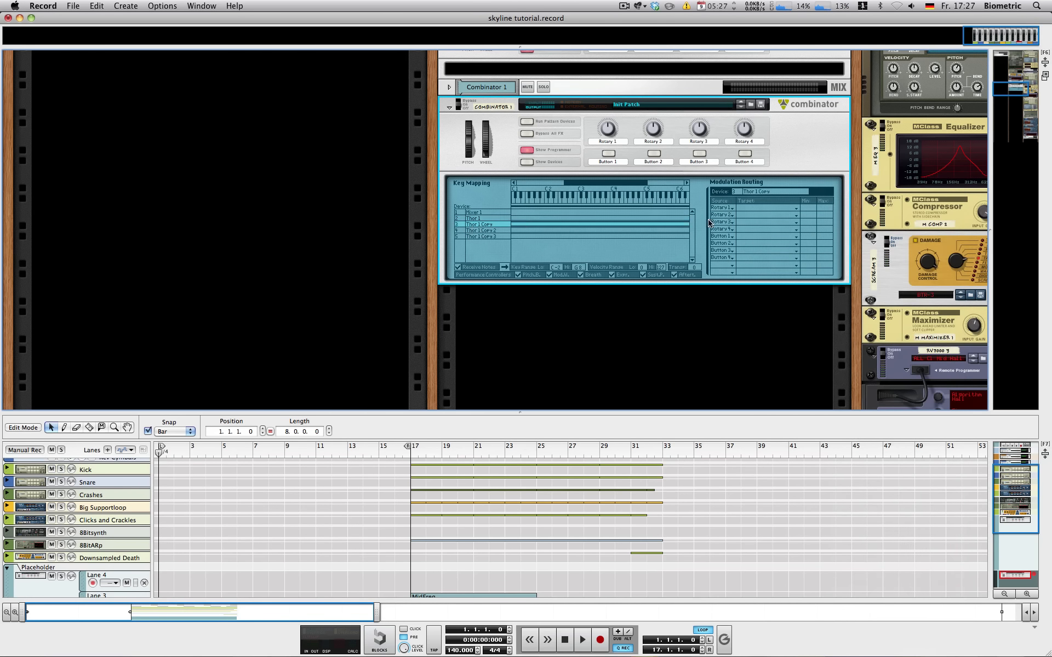
left_click(745, 210)
mouse_move(778, 247)
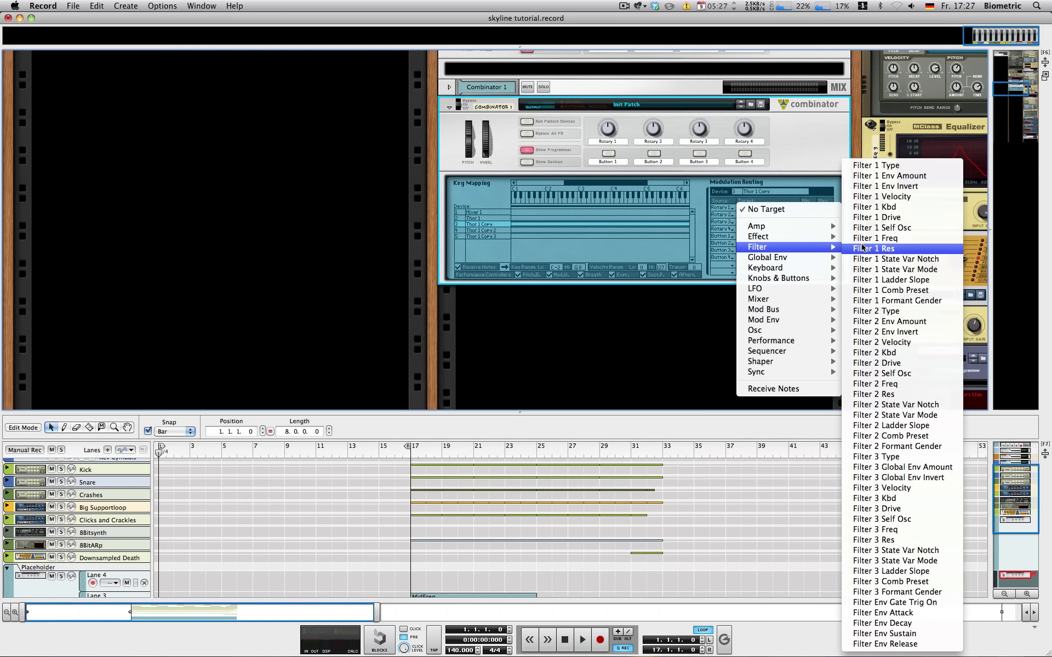
left_click(871, 238)
Map the Combinator's Rotary 1 to Filter 1 Freq on Thor 1 Copy 2 and on Thor 1 Copy 3.
left_click(485, 230)
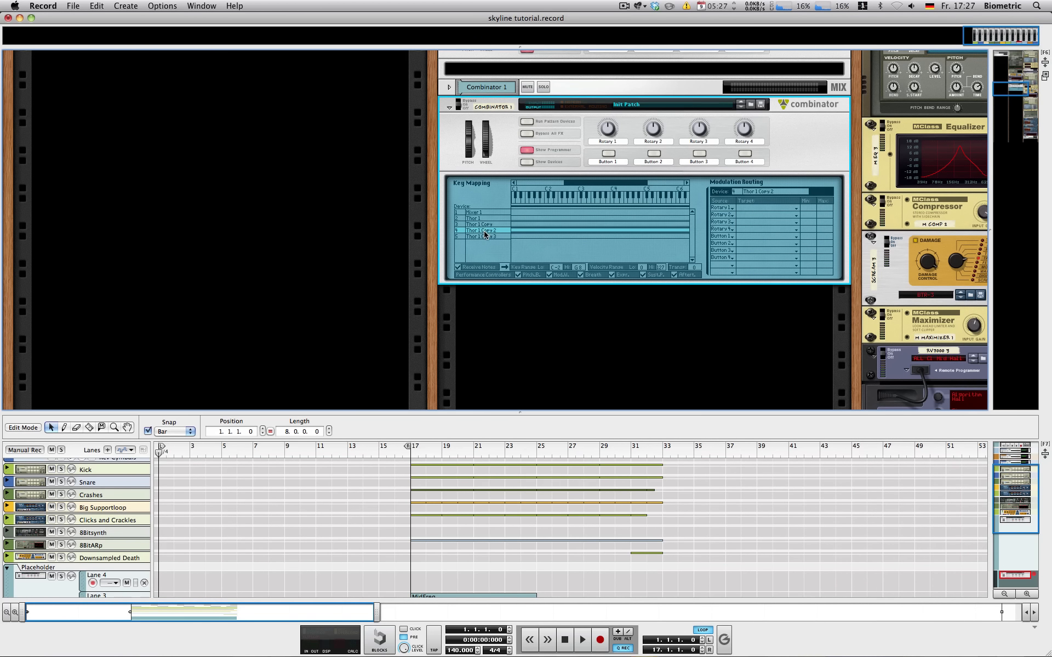
left_click(739, 215)
mouse_move(759, 242)
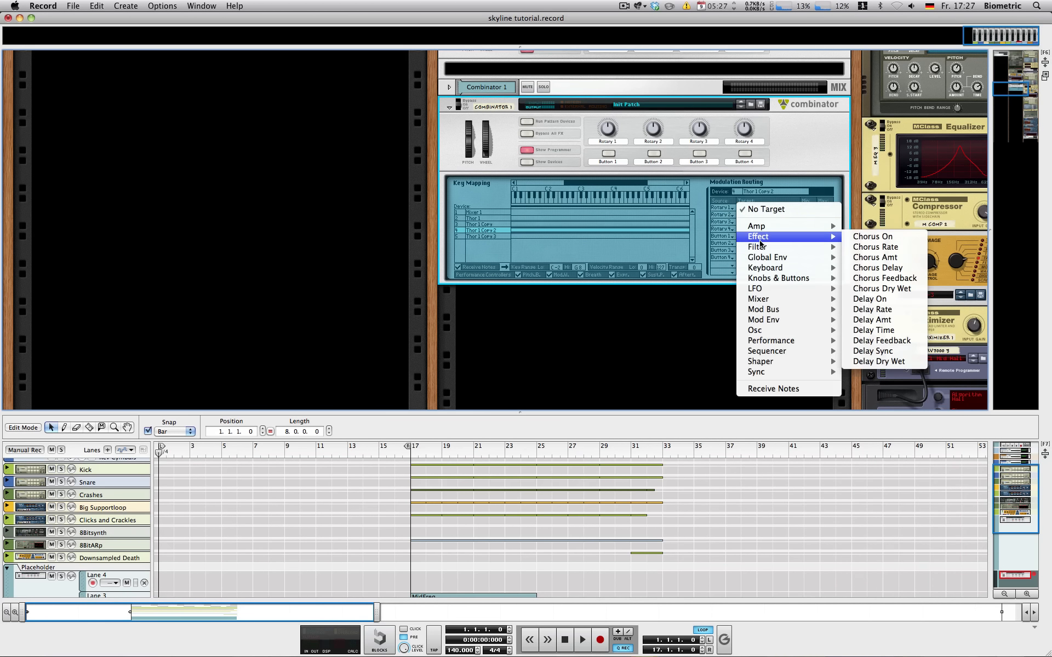
left_click(862, 249)
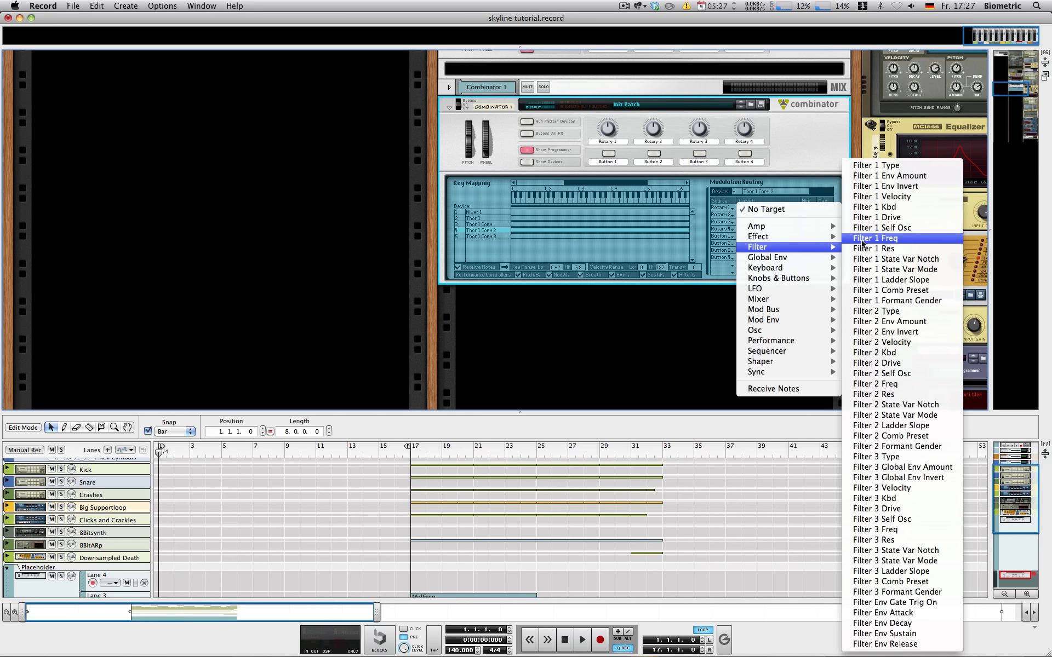
left_click(495, 237)
left_click(756, 214)
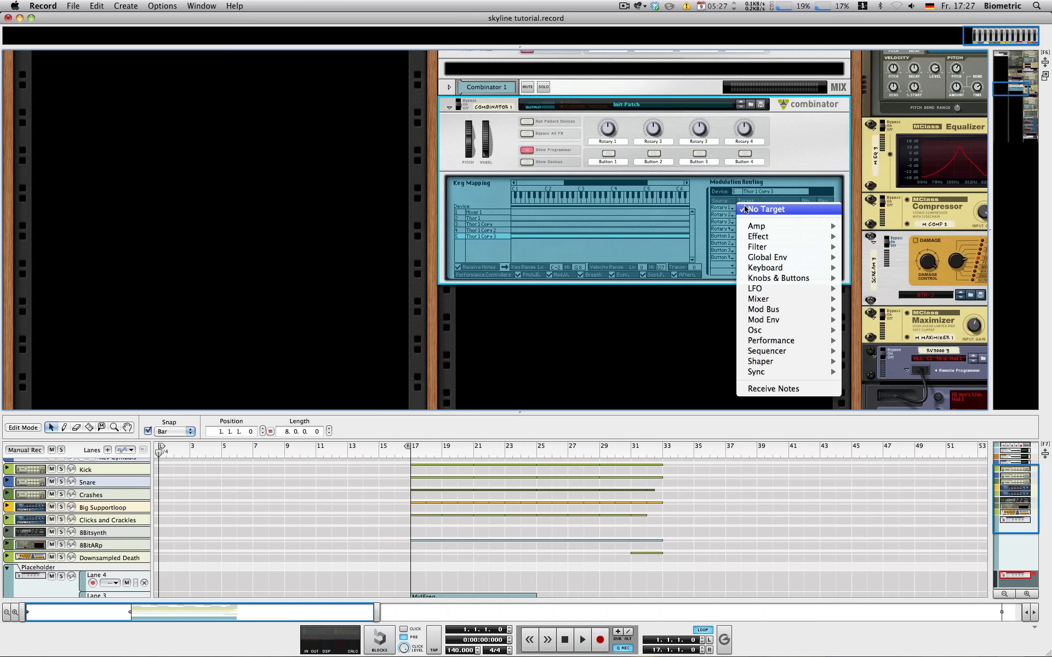
mouse_move(758, 241)
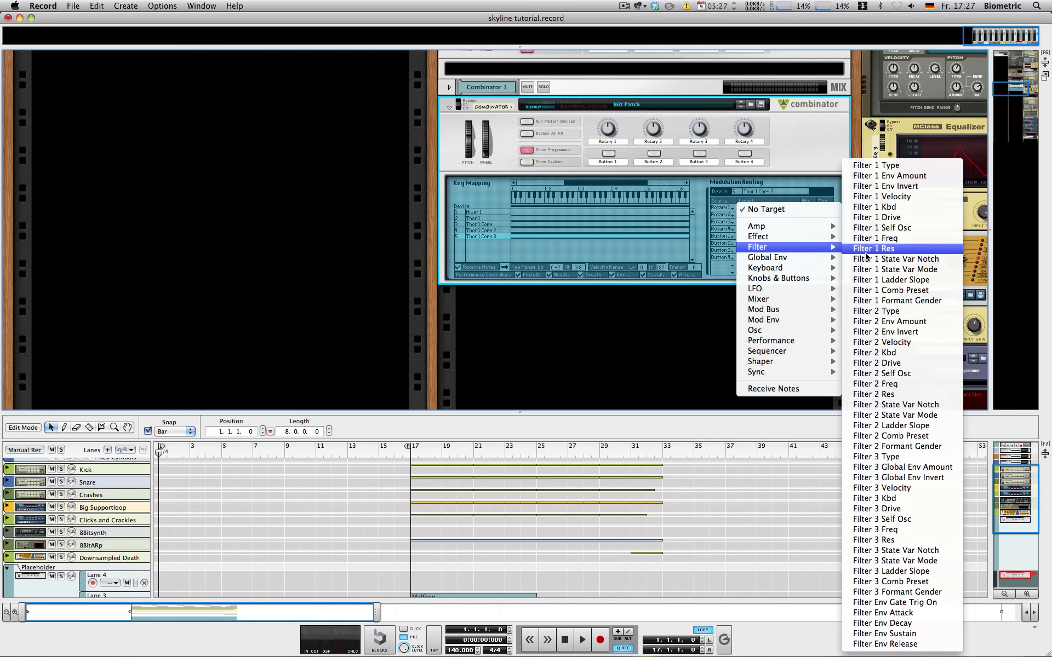
left_click(865, 239)
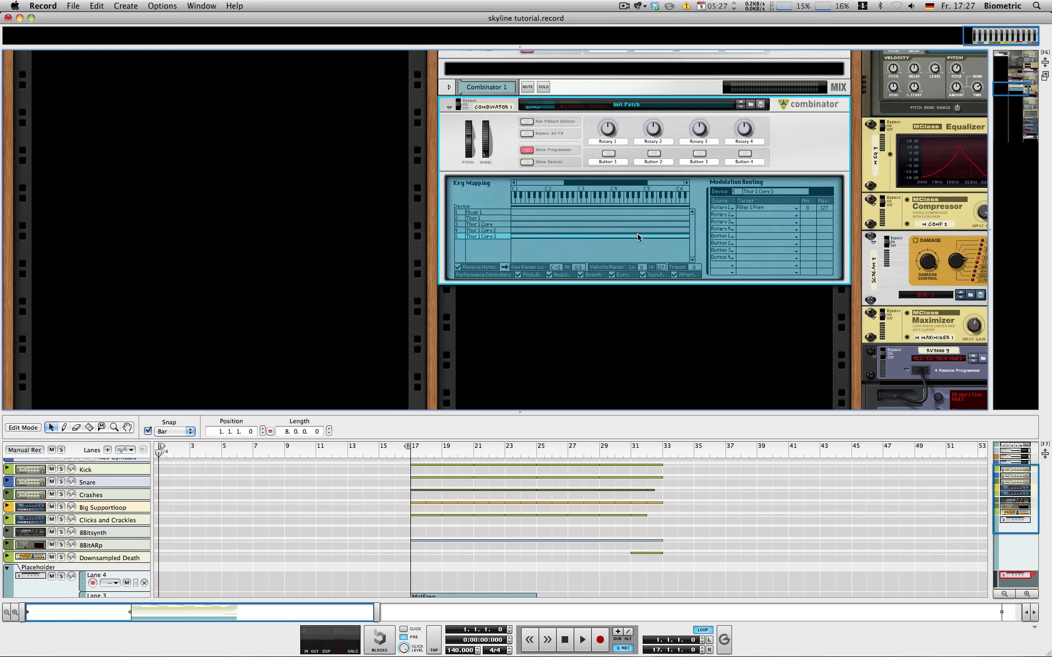
Play the riff with the Combinator's Rotary 1 set to 127, then stop playback.
key("space")
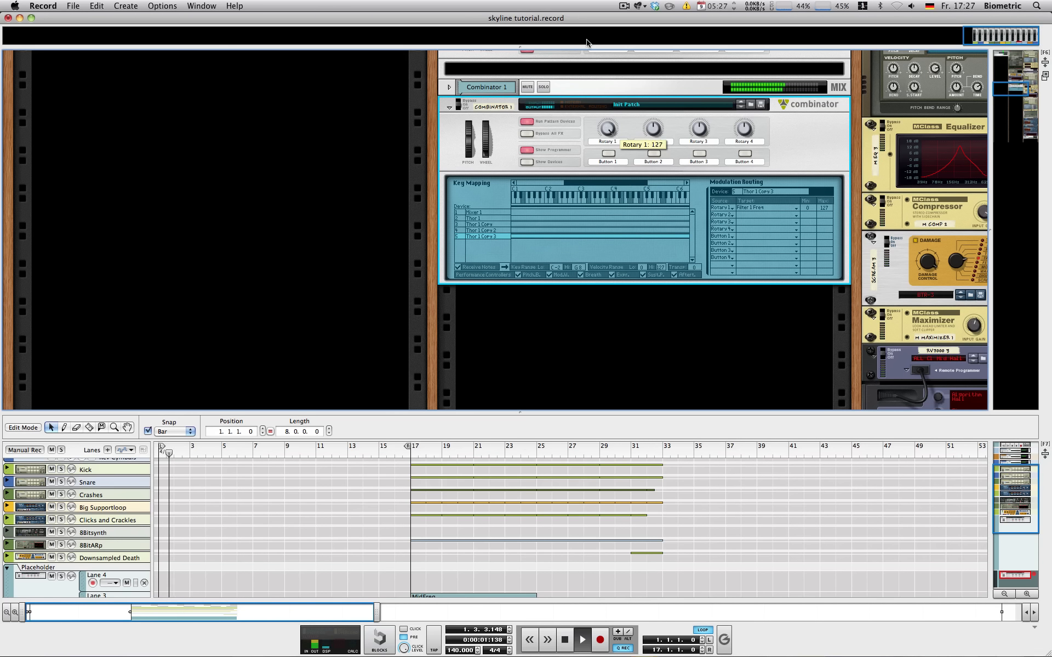
left_click_drag(586, 110, 565, 66)
key("space")
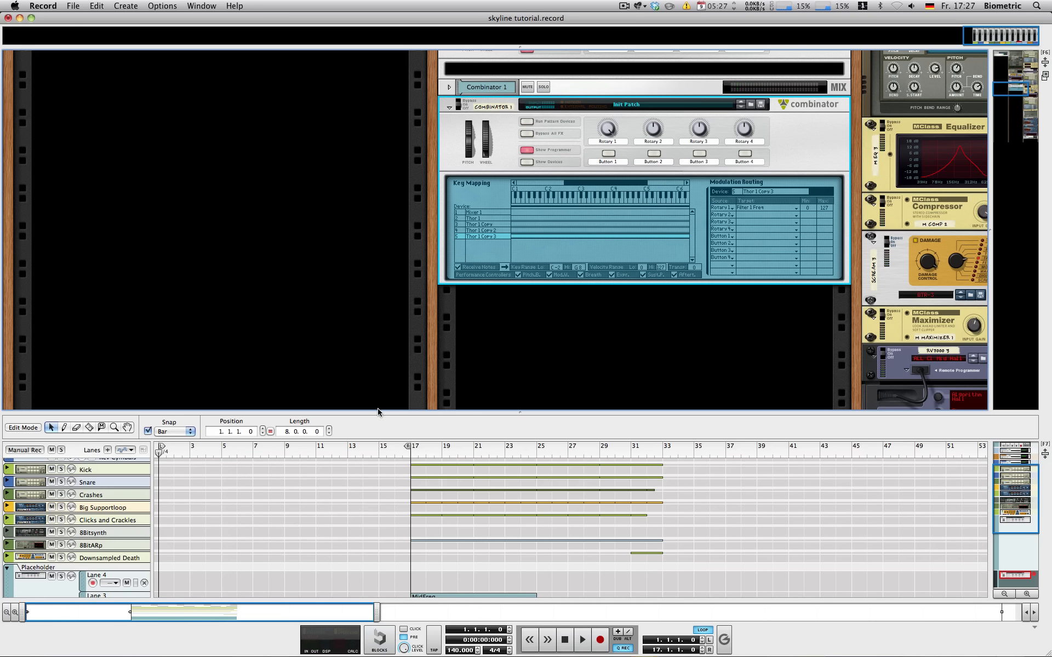
Open the Main Riff clip in an enlarged sequencer and examine its notes during playback.
left_click_drag(378, 412, 354, 346)
scroll(464, 329, "down", 3)
scroll(312, 502, "down", 3)
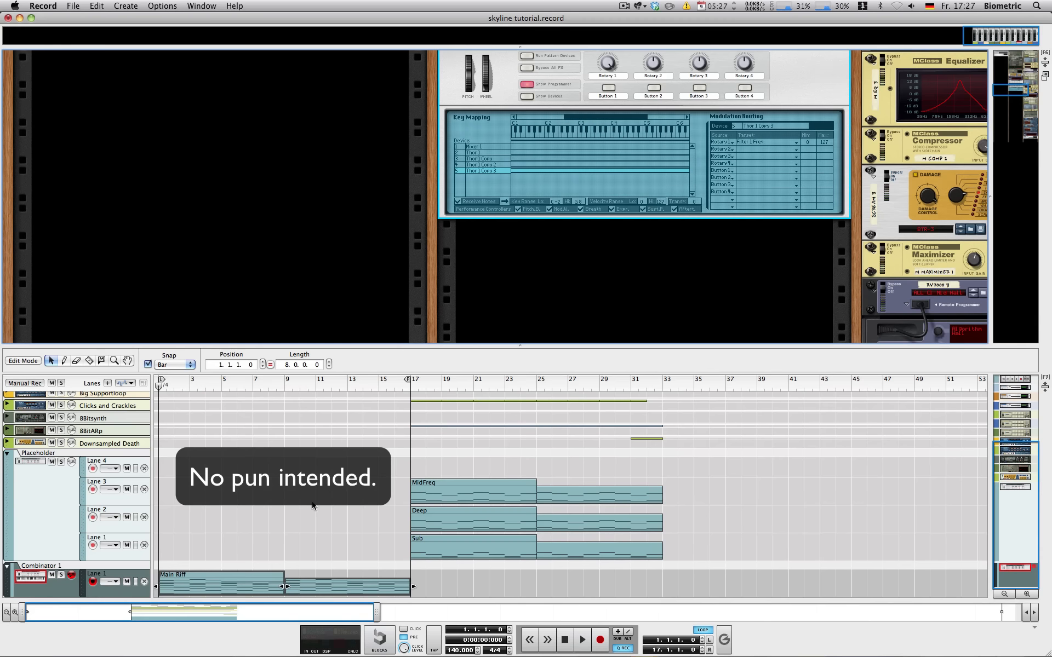
double_click(242, 586)
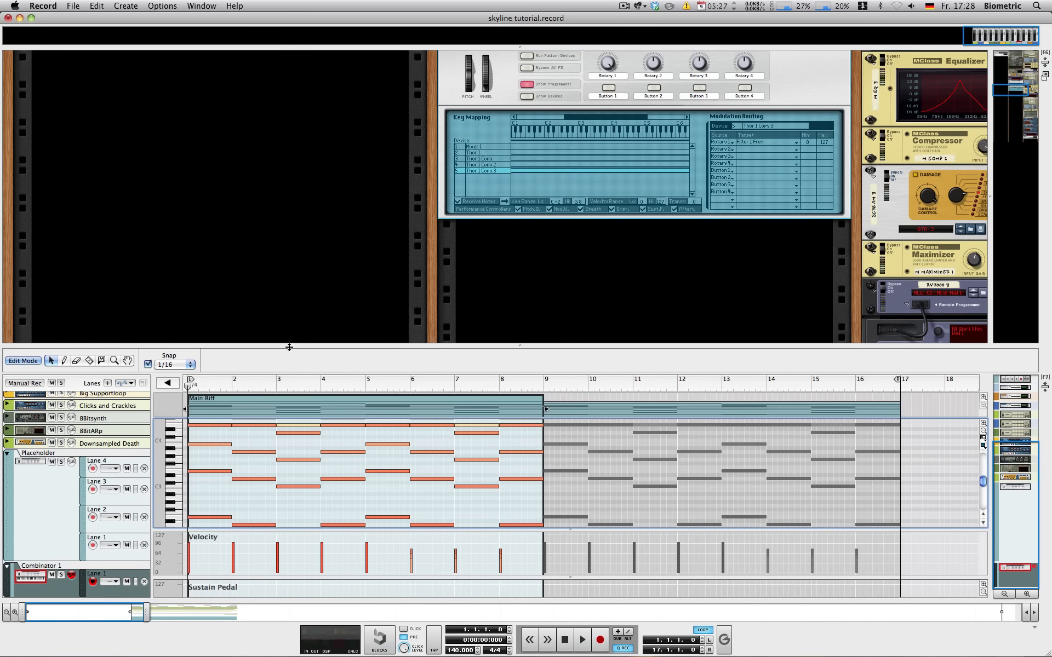
left_click_drag(289, 347, 257, 256)
key("space")
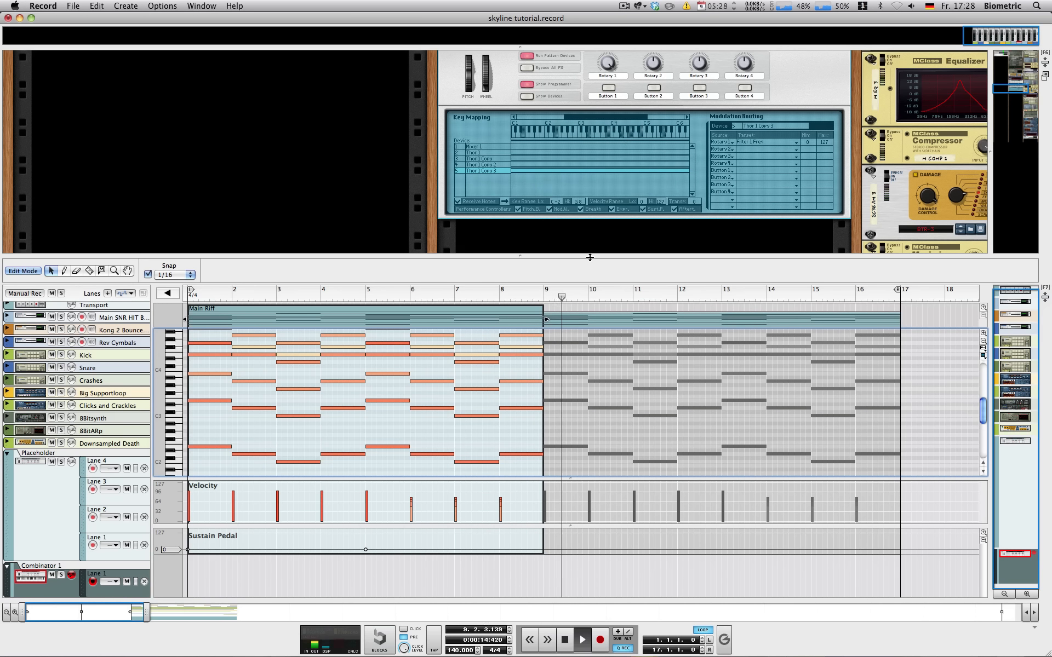
Enlarge the rack area again and stop playback, returning to the song start.
left_click_drag(549, 255, 597, 378)
key("KP_0")
key("KP_0")
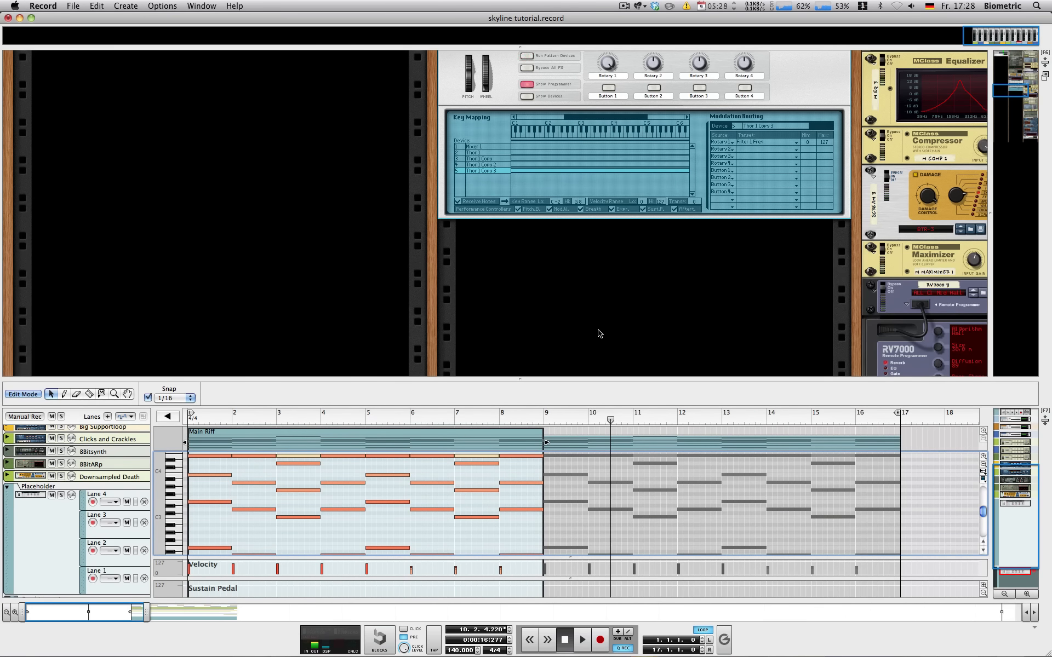
Hide the Combinator's programmer and add a Scream 4 Distortion directly below Combinator 1.
scroll(599, 333, "up", 3)
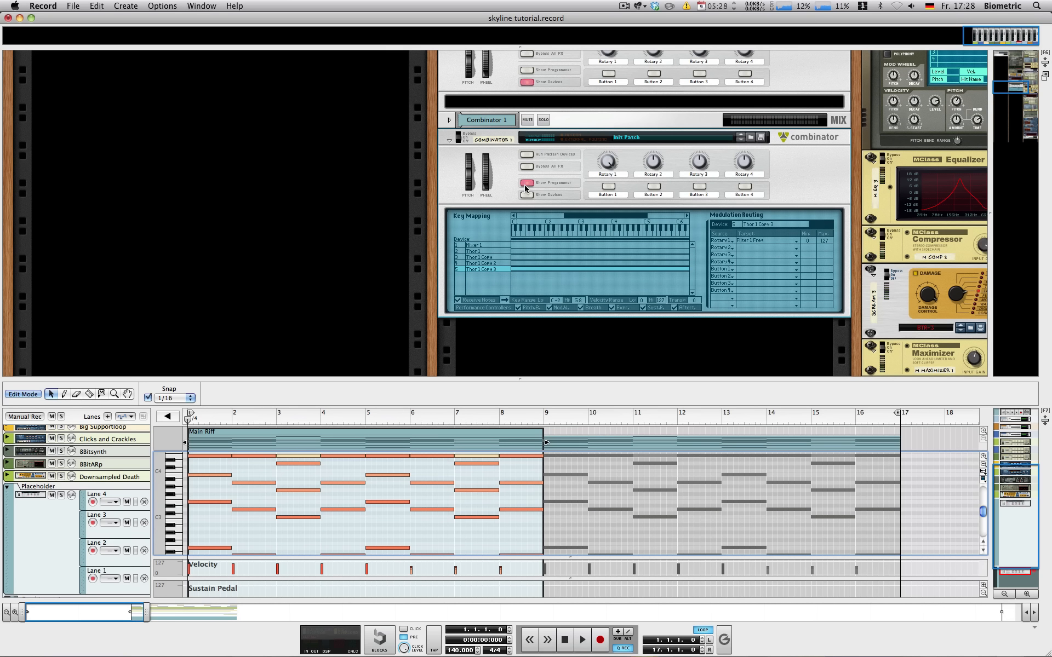
scroll(525, 191, "down", 1)
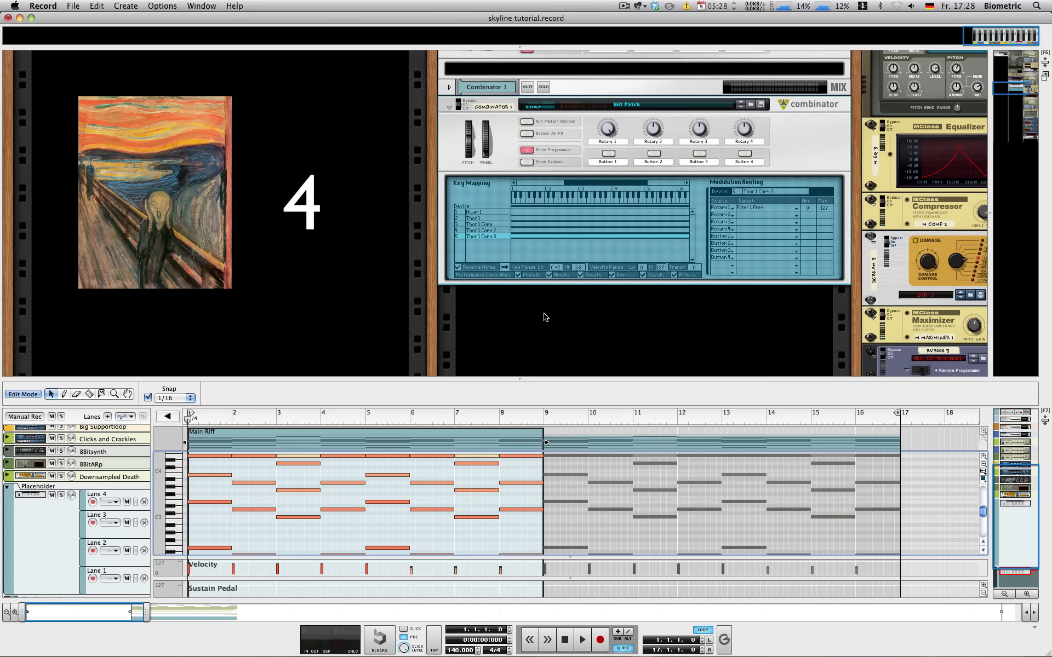
left_click(527, 150)
scroll(560, 237, "down", 1)
scroll(560, 236, "down", 1)
right_click(543, 220)
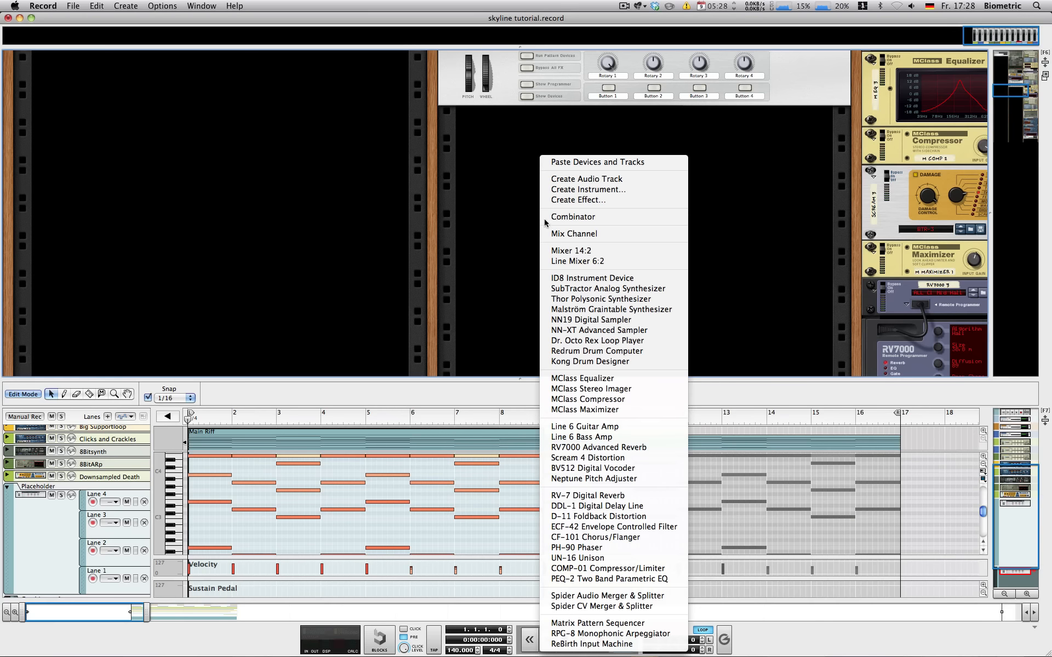
left_click(594, 458)
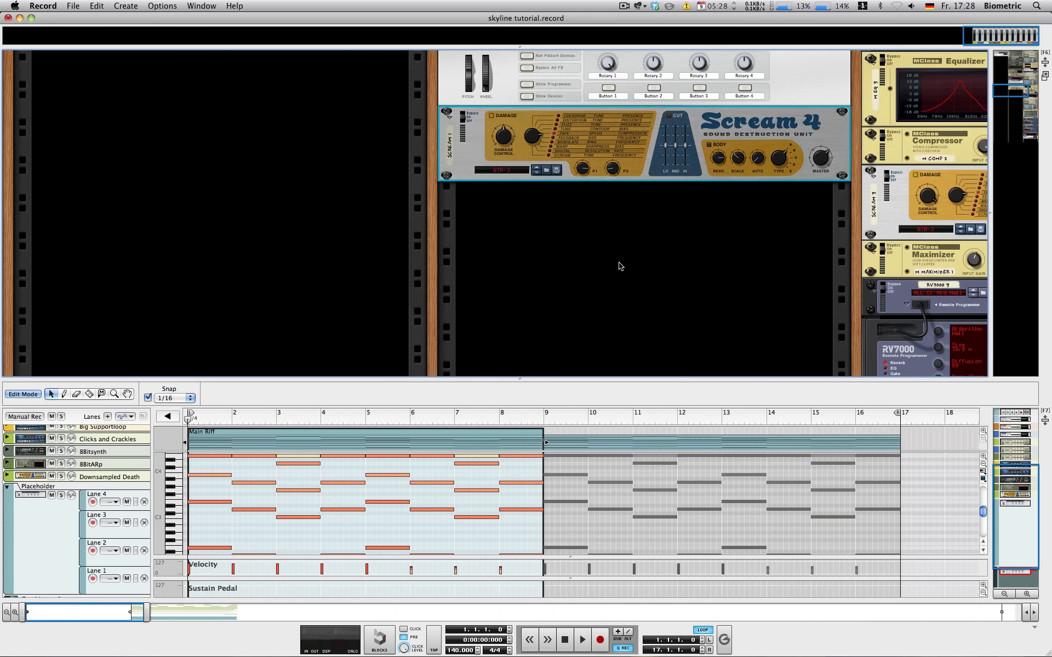
Adjust the Scream 4's Damage Control and audition the riff through the distortion.
scroll(606, 265, "up", 2)
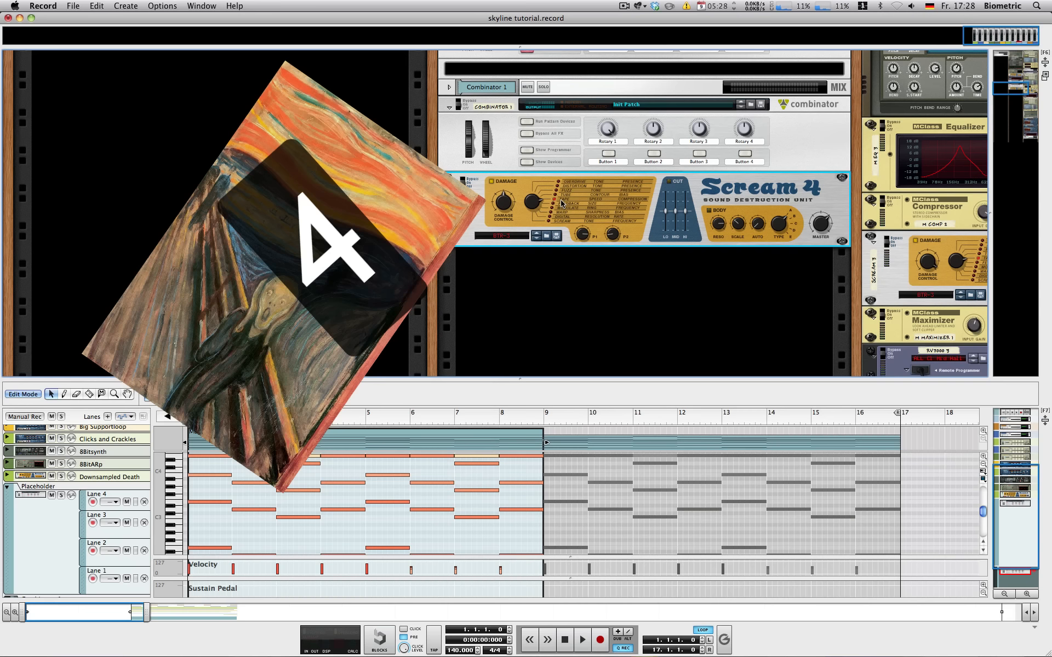
mouse_move(581, 236)
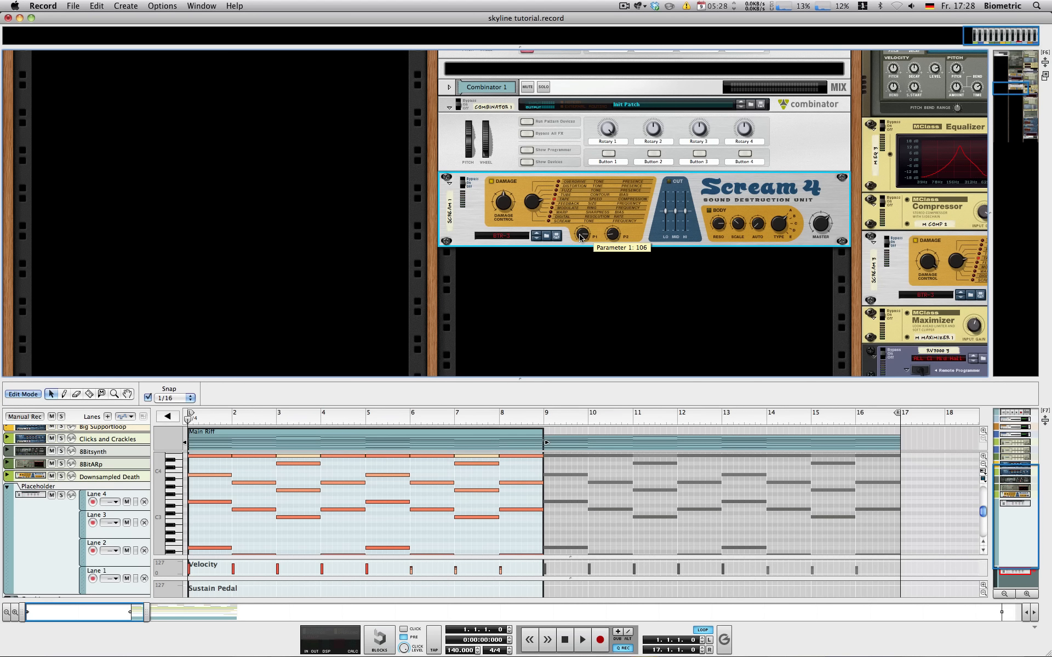
mouse_move(506, 208)
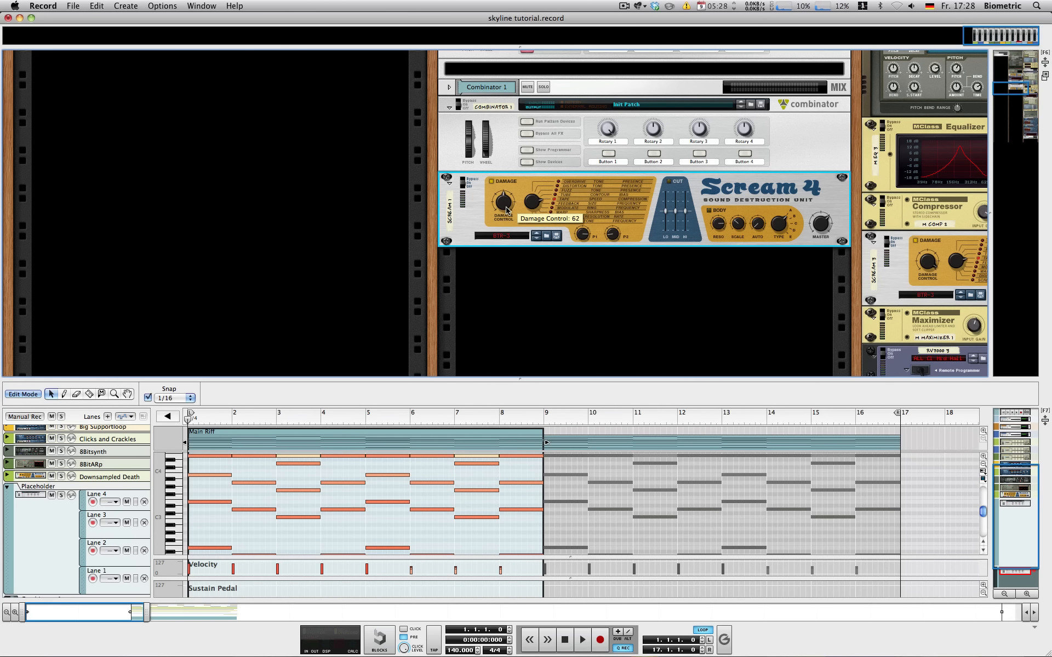
left_click_drag(506, 209, 466, 166)
mouse_move(581, 236)
key("space")
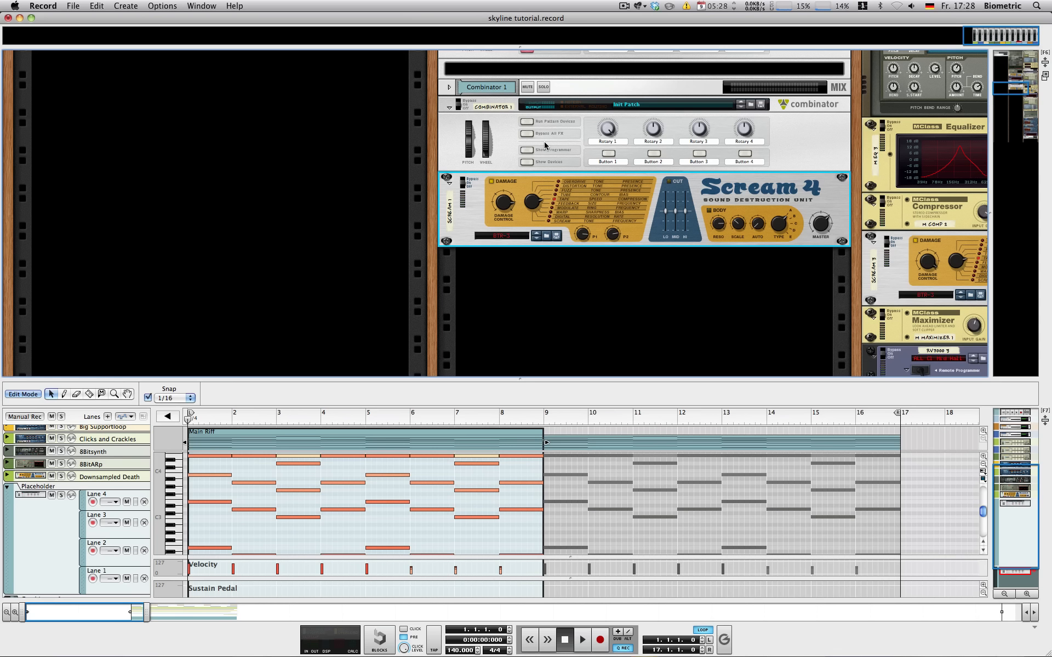
Compare the riff with the Scream 4 bypassed and enabled, and set its Parameter 2 to about 85.
left_click(463, 178)
left_click(463, 177)
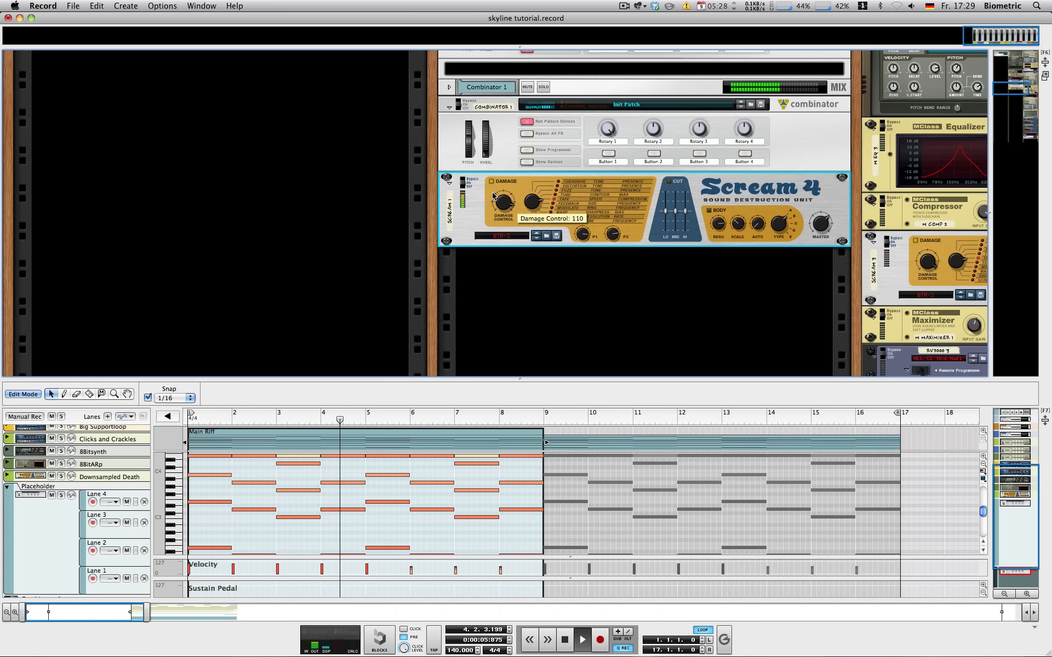
left_click_drag(615, 235, 613, 237)
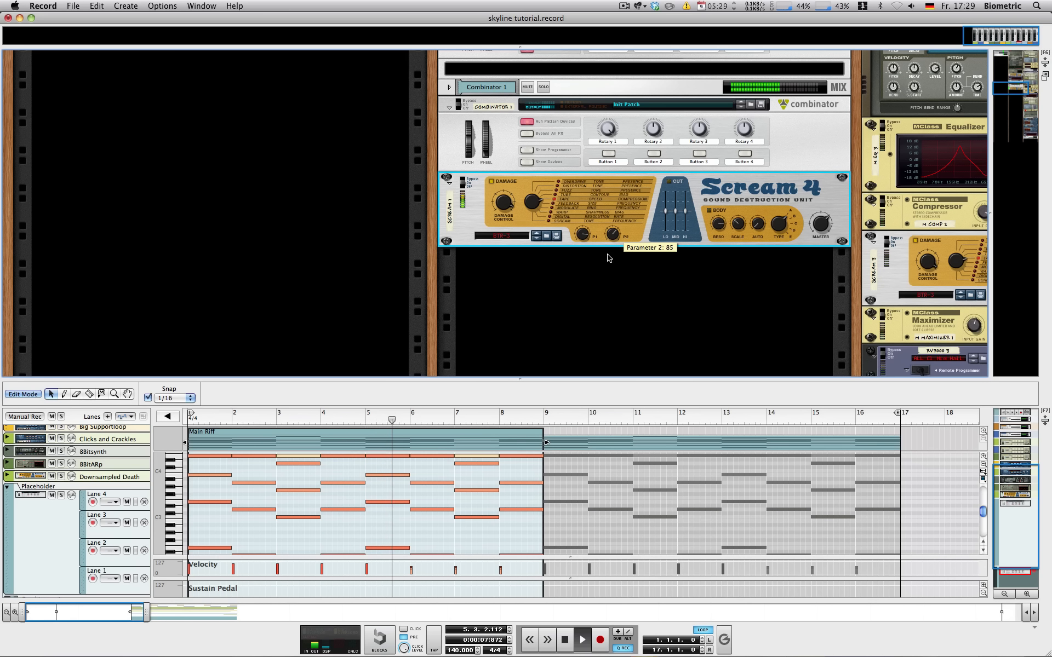
Sweep the Combinator's Rotary 1 during playback to audition the filter movement through the distortion.
left_click(605, 131)
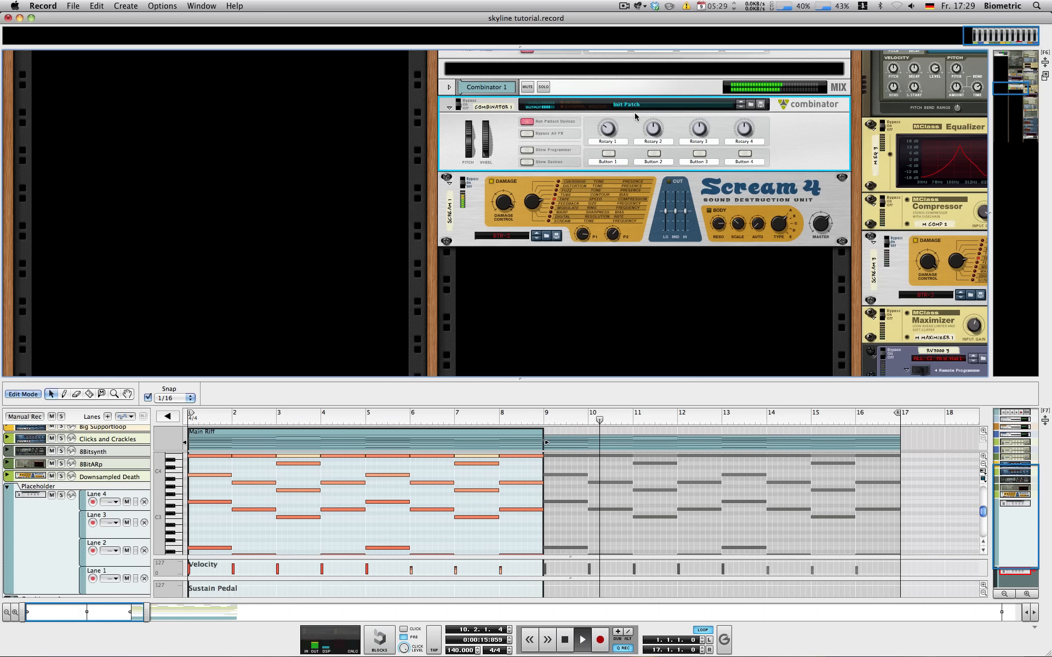
left_click_drag(605, 125, 583, 80)
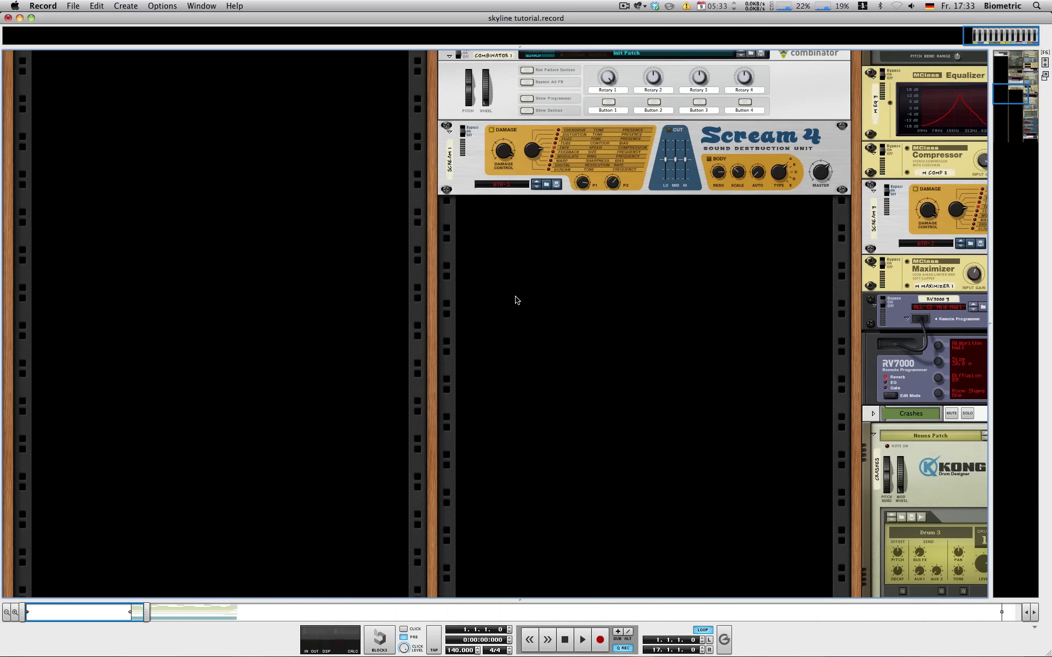
Add an MClass Equalizer below the Scream 4 and cut with Param 1 and Param 2, the latter by about 5.7 dB.
right_click(515, 230)
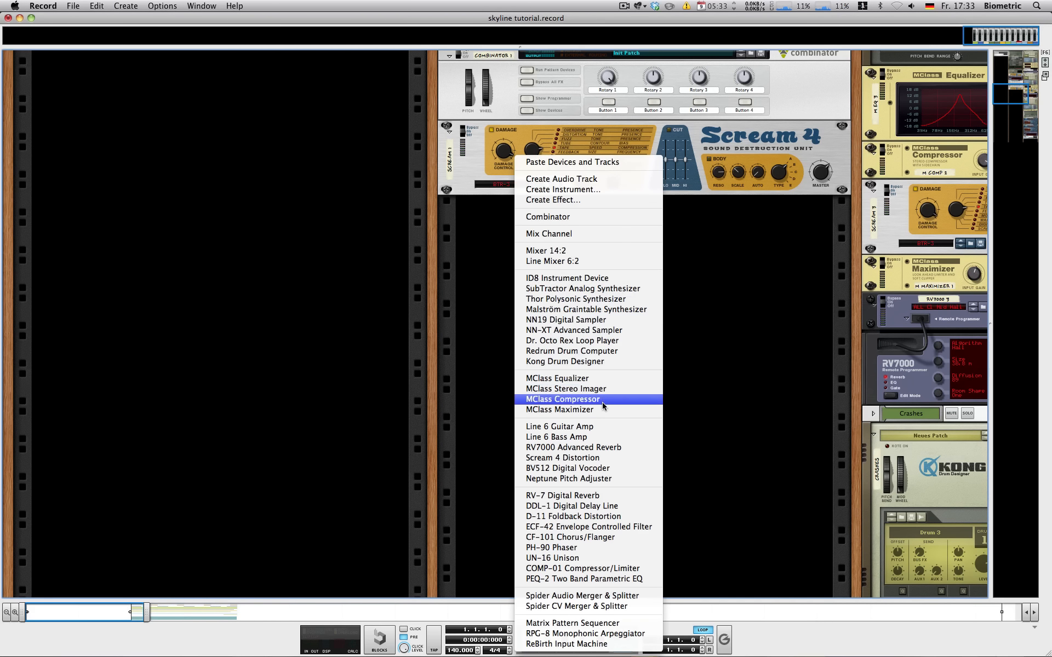
left_click(576, 378)
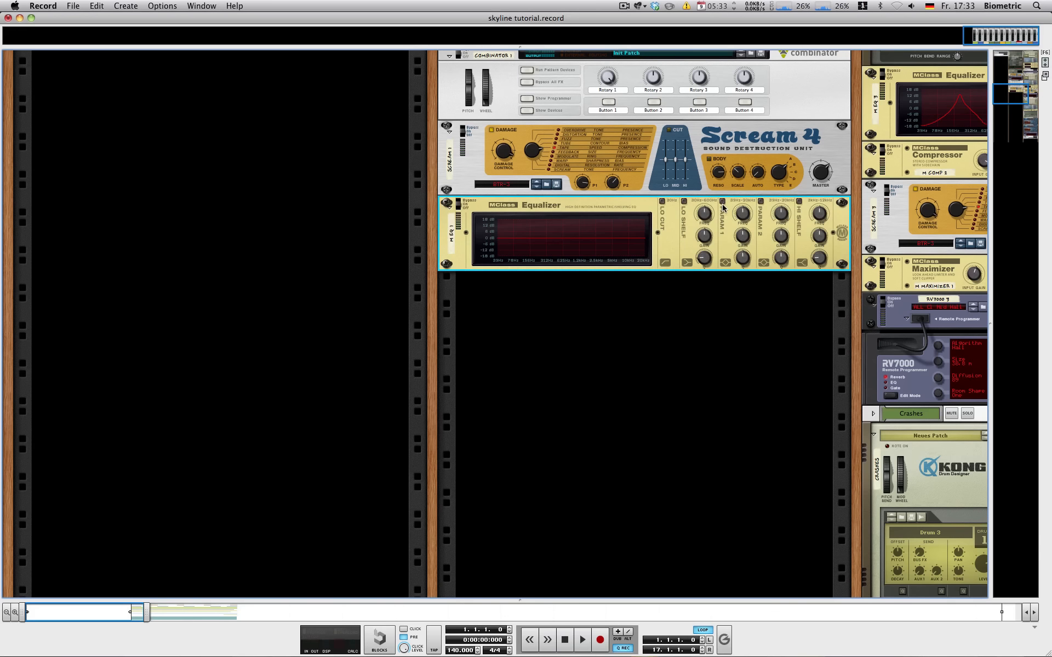
left_click_drag(743, 214, 726, 249)
left_click(760, 202)
left_click_drag(785, 239, 784, 263)
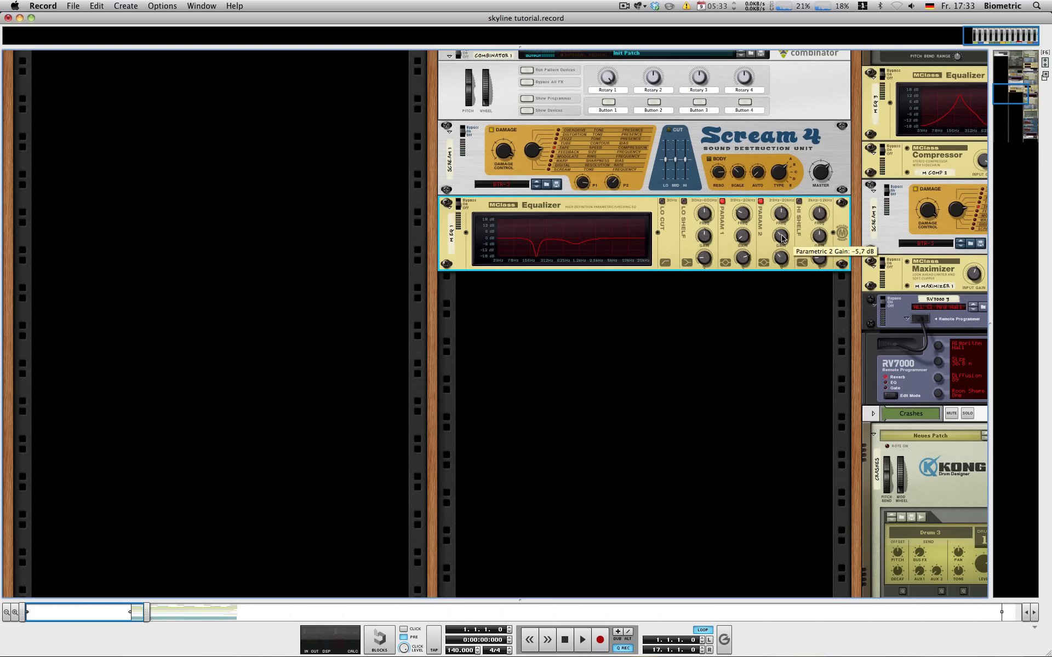
Enable the equalizer's high shelf at about 1.4 dB and low shelf at about 3.4 dB gain, and audition the riff.
left_click(800, 202)
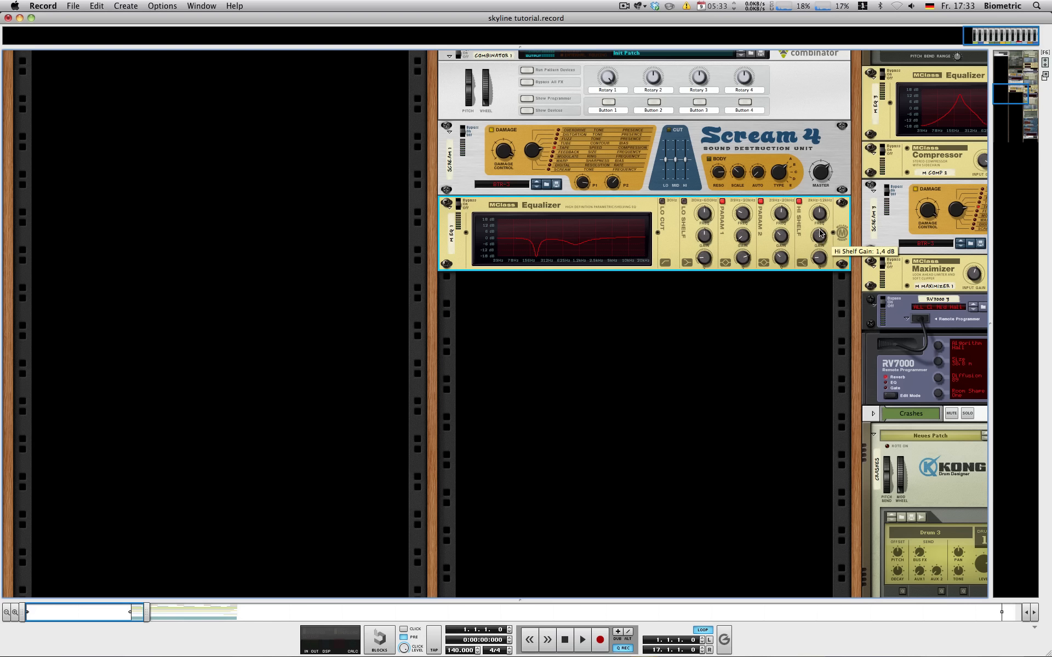
left_click(684, 202)
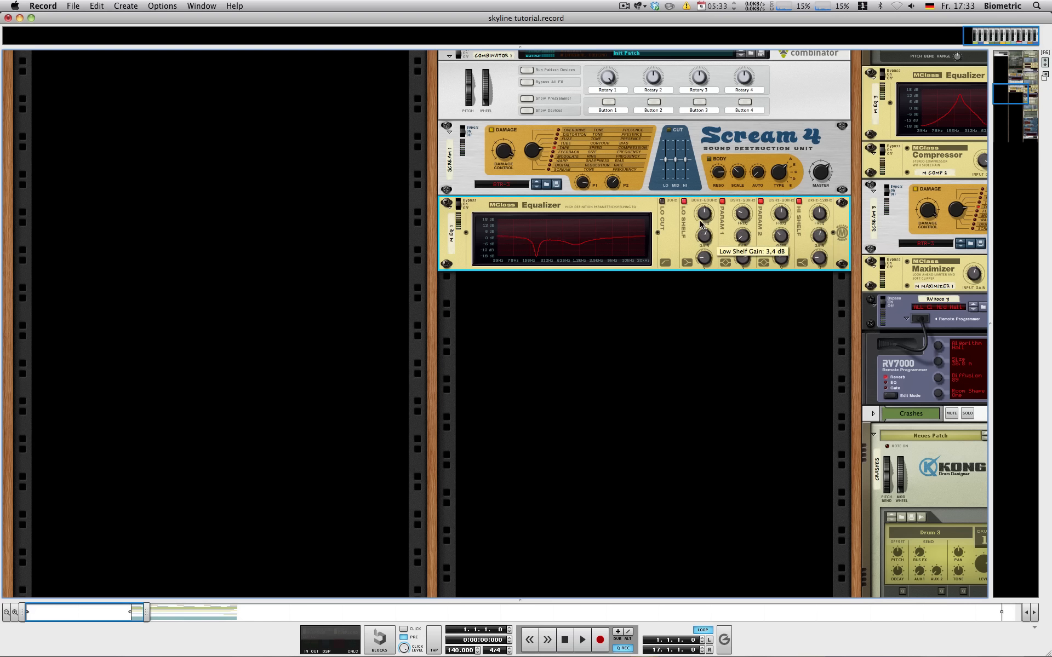
key("space")
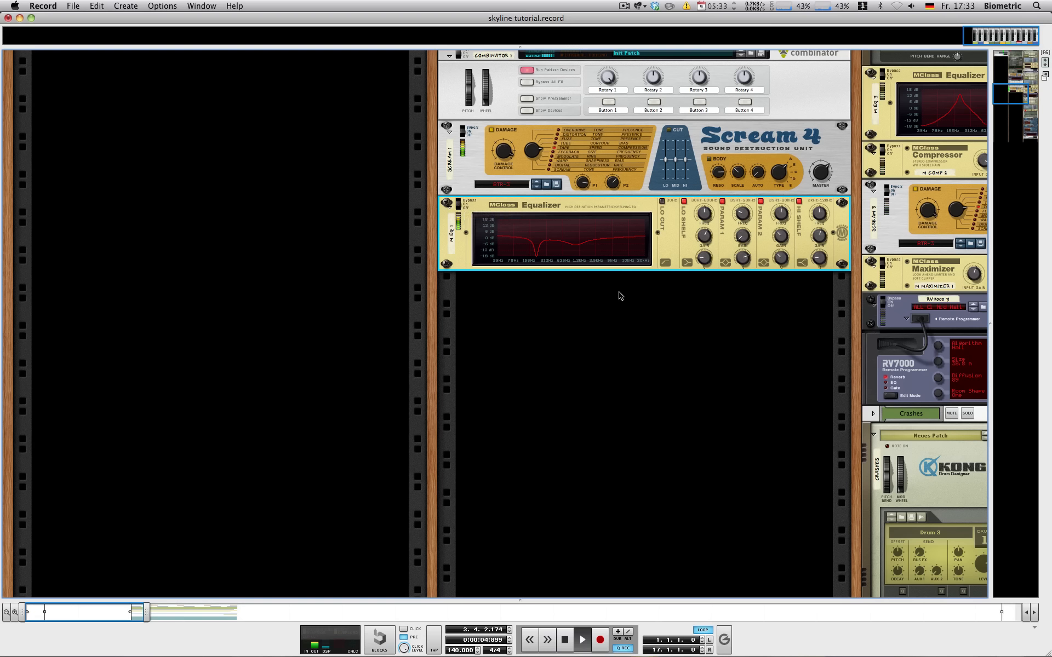
key("space")
Add an MClass Stereo Imager below the equalizer and lower its crossover frequency.
right_click(597, 303)
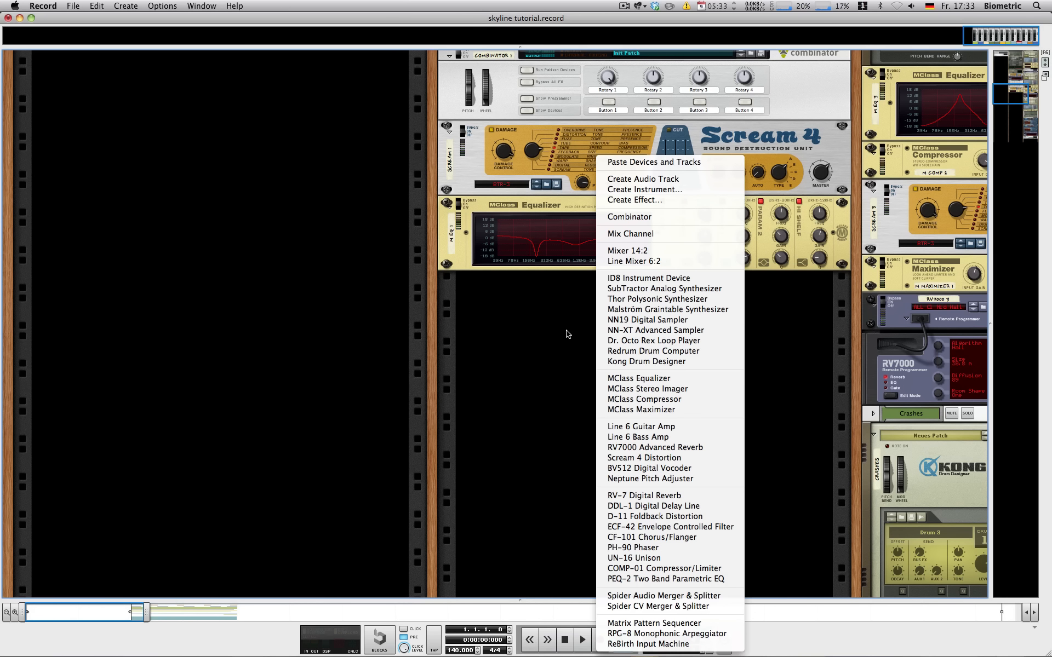
left_click(646, 389)
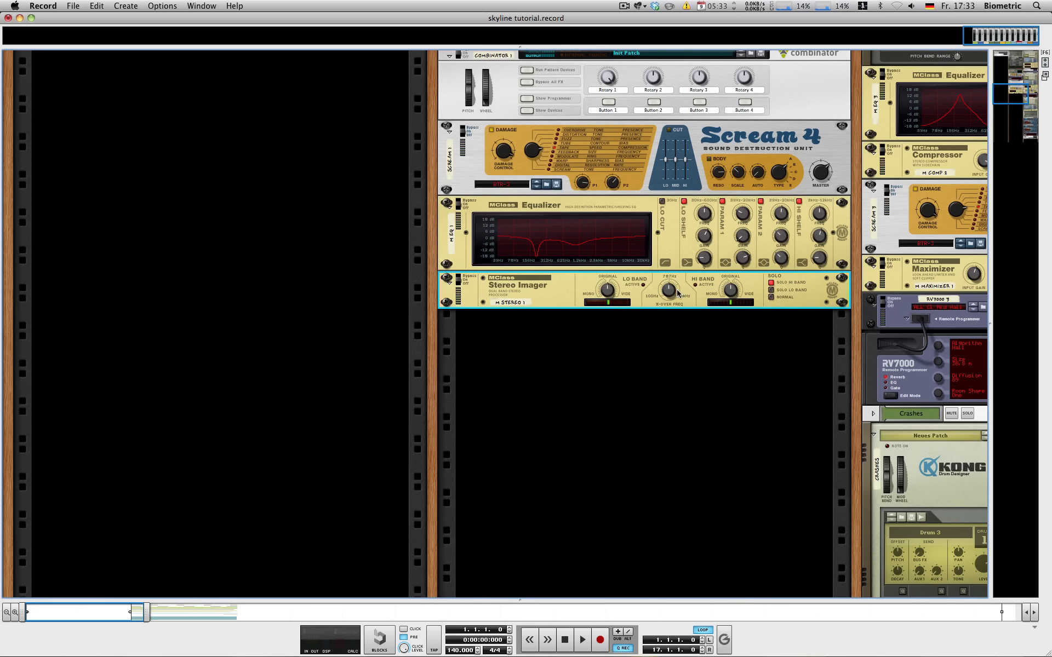
left_click_drag(678, 293, 661, 332)
mouse_move(669, 298)
left_click(654, 336)
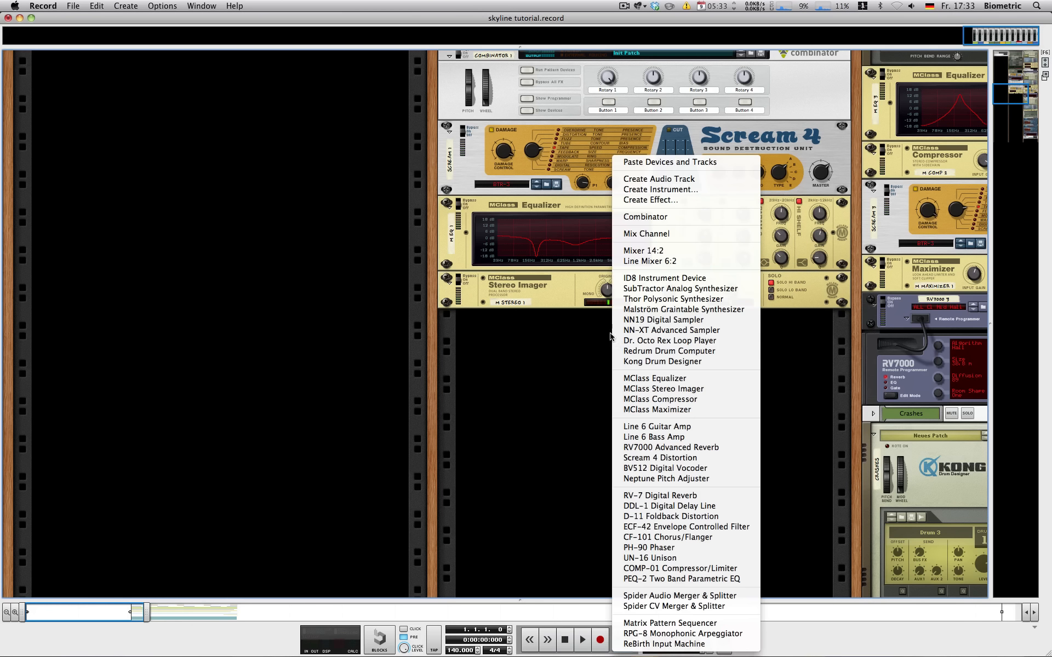
Add an RV7000 reverb with Dry/Wet about 47 and Decay about 41, show its remote programmer, and audition it.
right_click(612, 336)
left_click(682, 447)
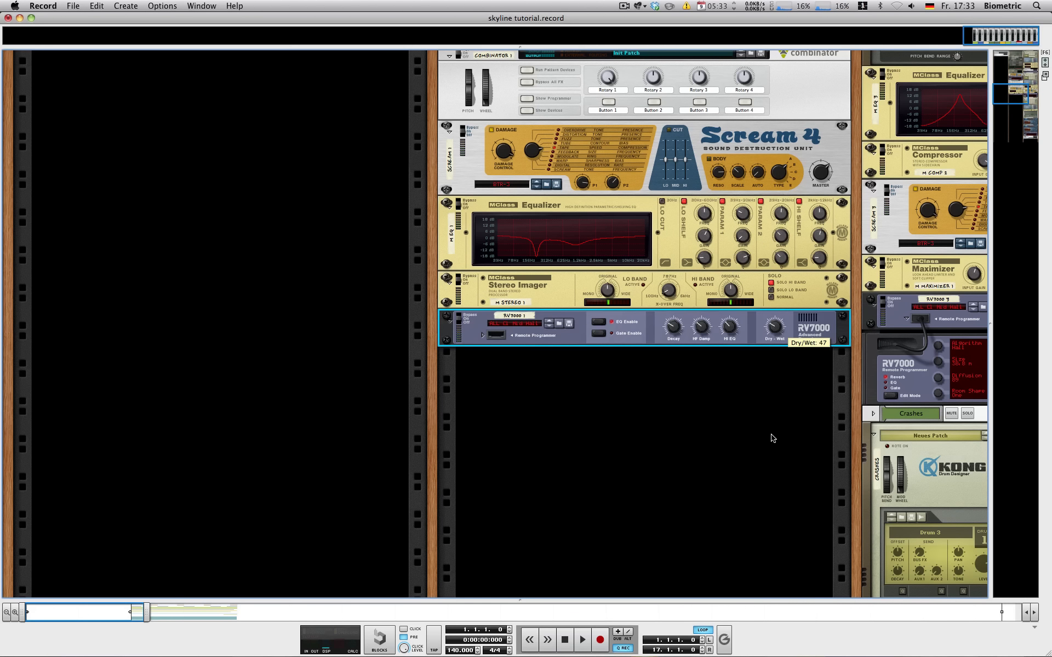
left_click(483, 336)
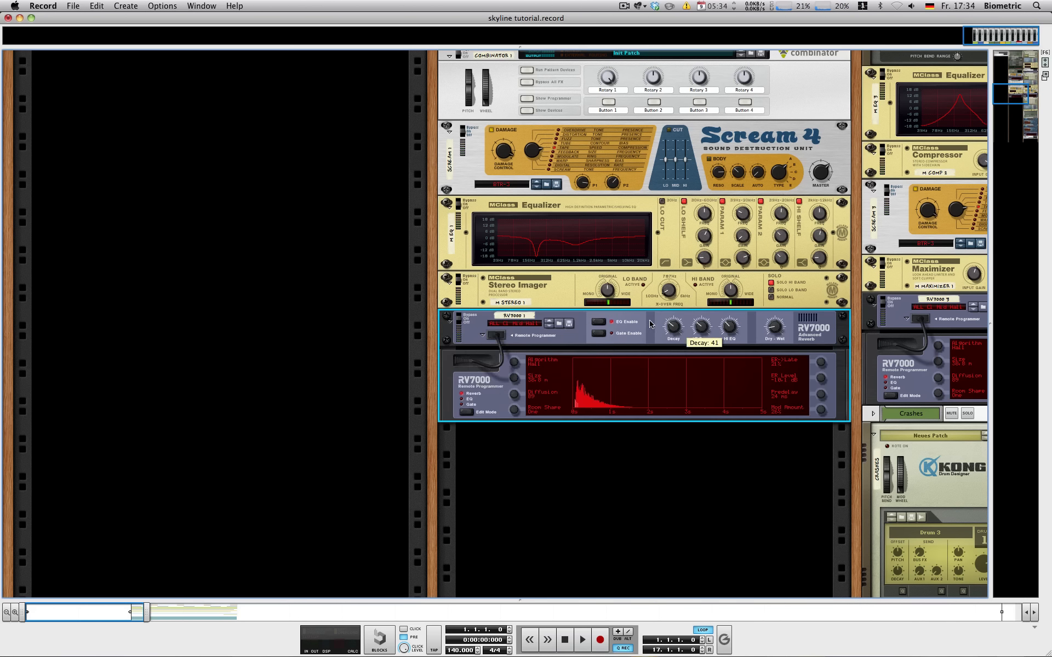
key("space")
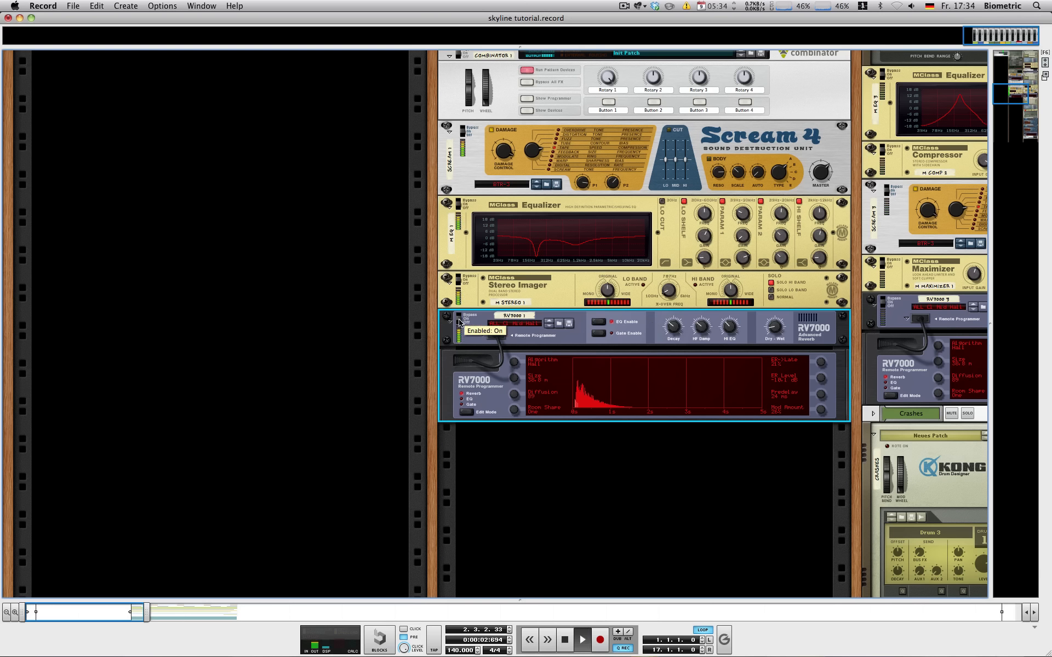
key("space")
Add an MClass Compressor directly below the RV7000 reverb.
scroll(565, 400, "down", 3)
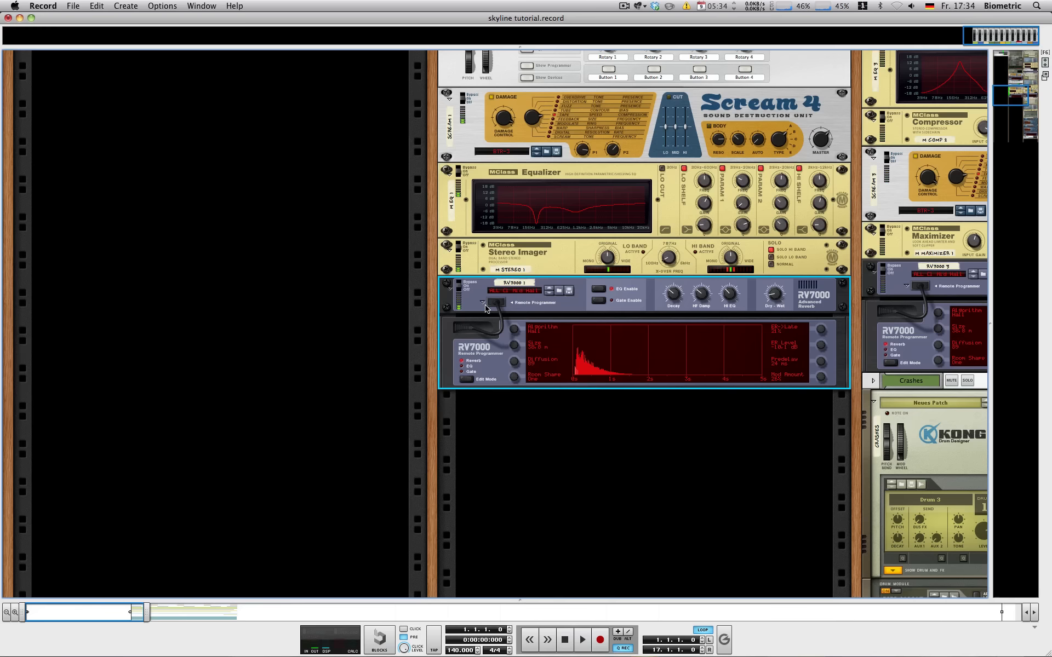
left_click(562, 395)
scroll(561, 395, "down", 2)
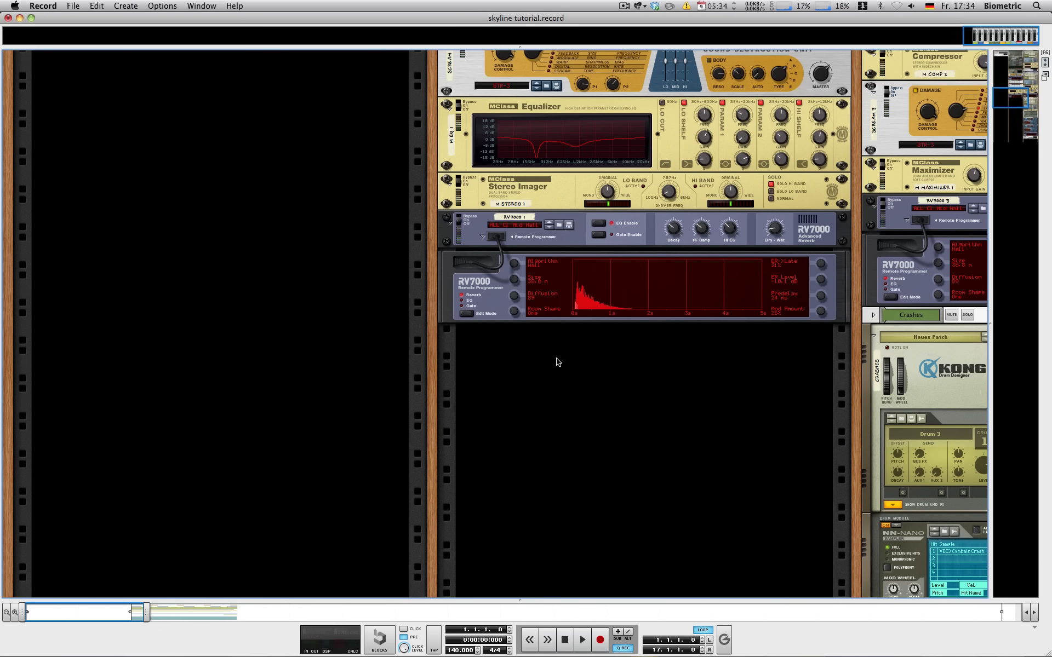
right_click(557, 362)
left_click(608, 405)
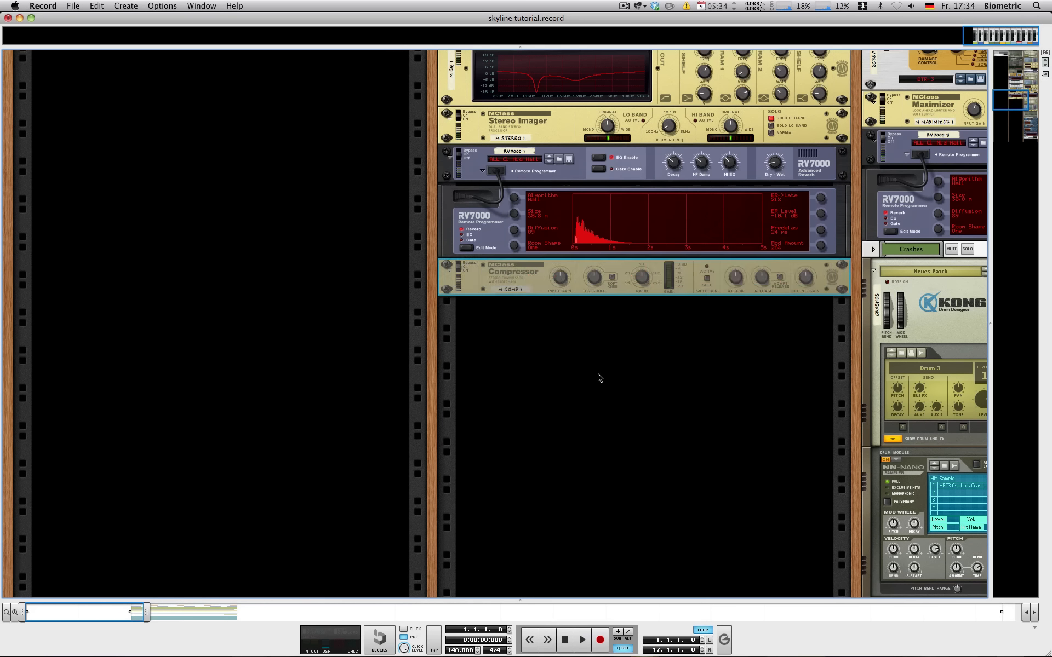
Add a Redrum drum computer below the compressor and delete its sequencer track.
right_click(560, 332)
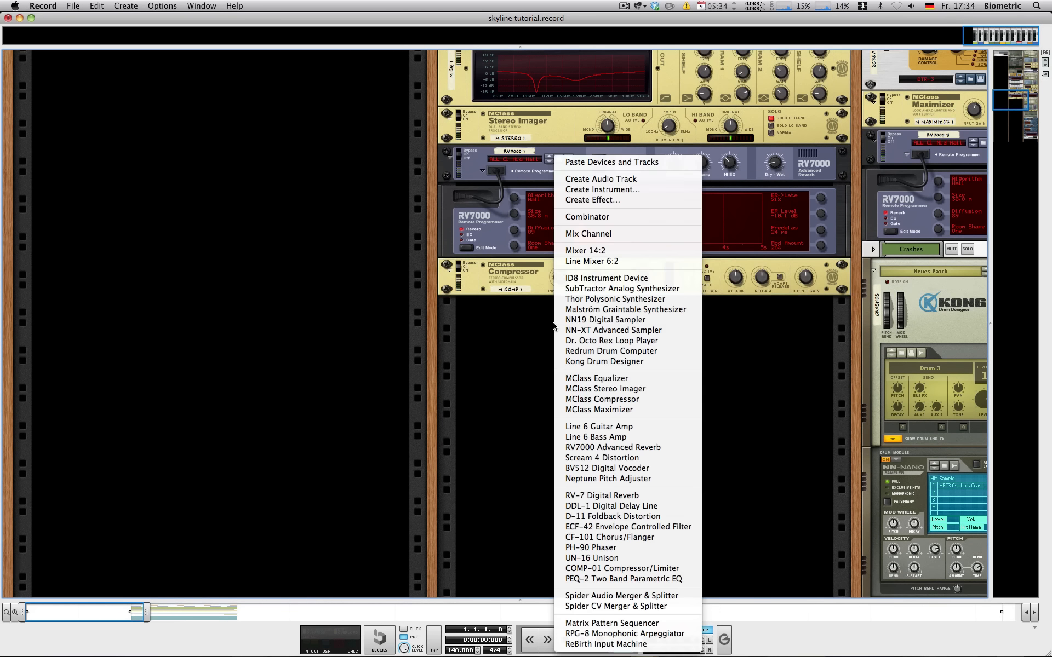
left_click(602, 349)
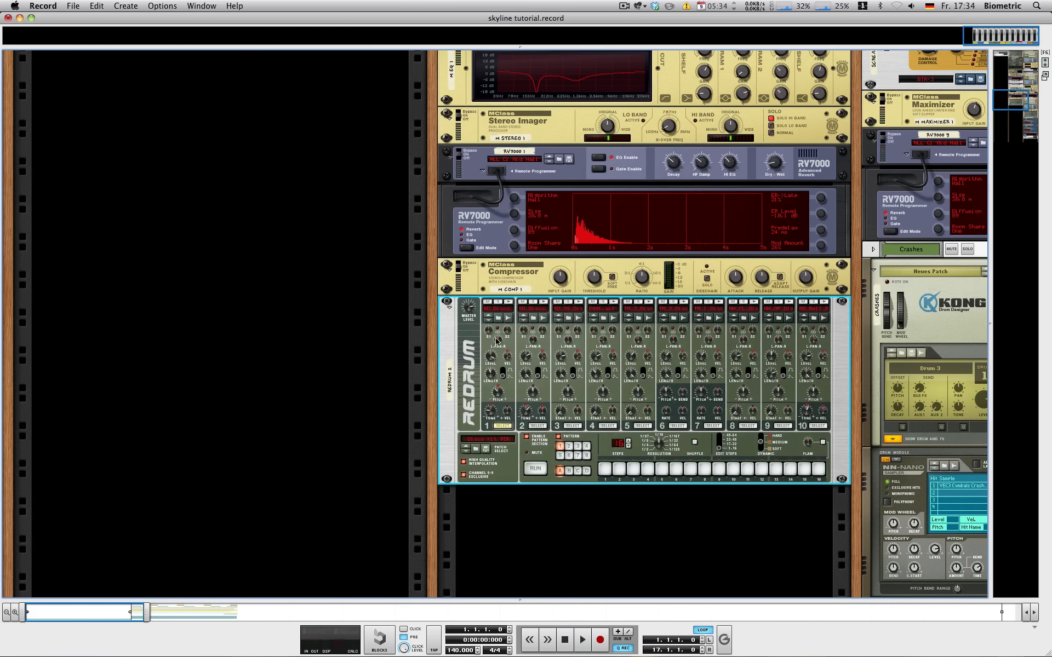
right_click(452, 327)
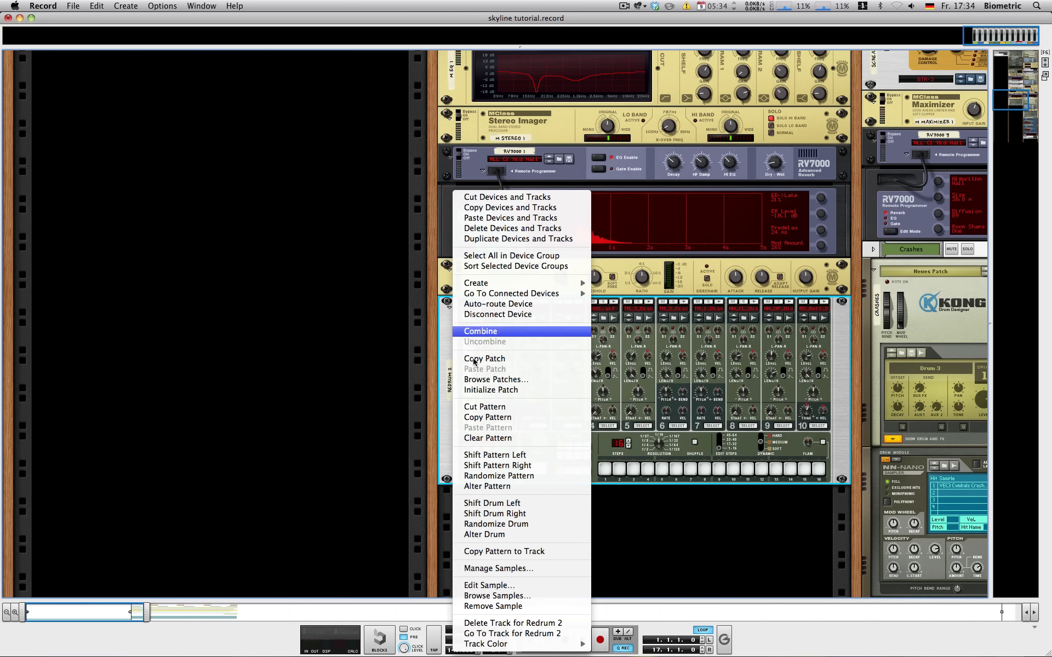
left_click(538, 628)
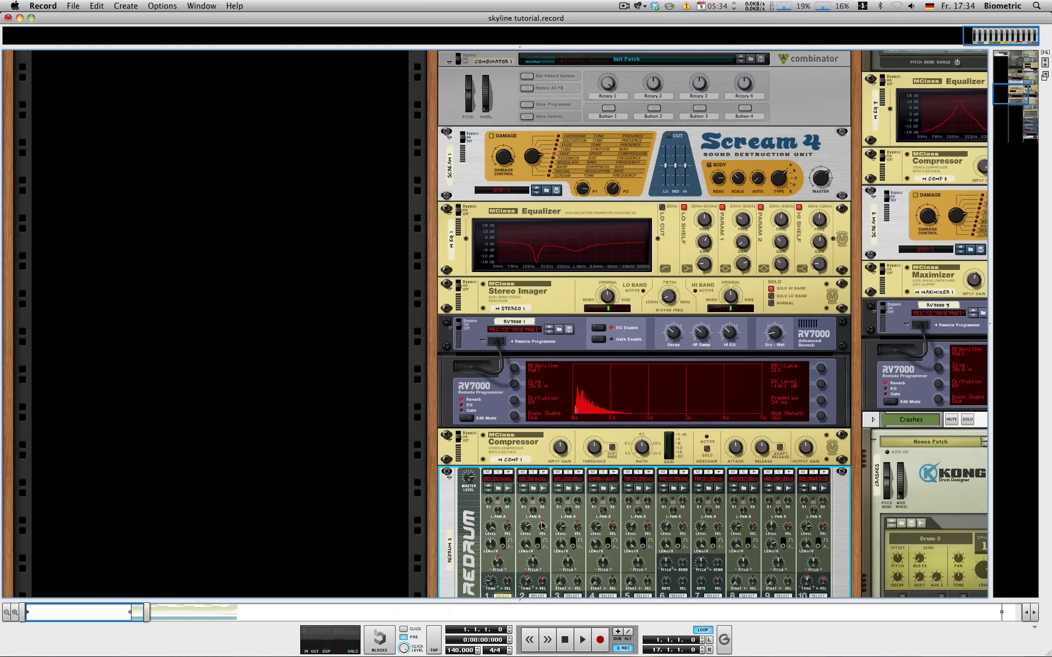
Cable the Redrum's stereo output into the MClass Compressor's sidechain input on the back of the rack.
scroll(528, 489, "up", 2)
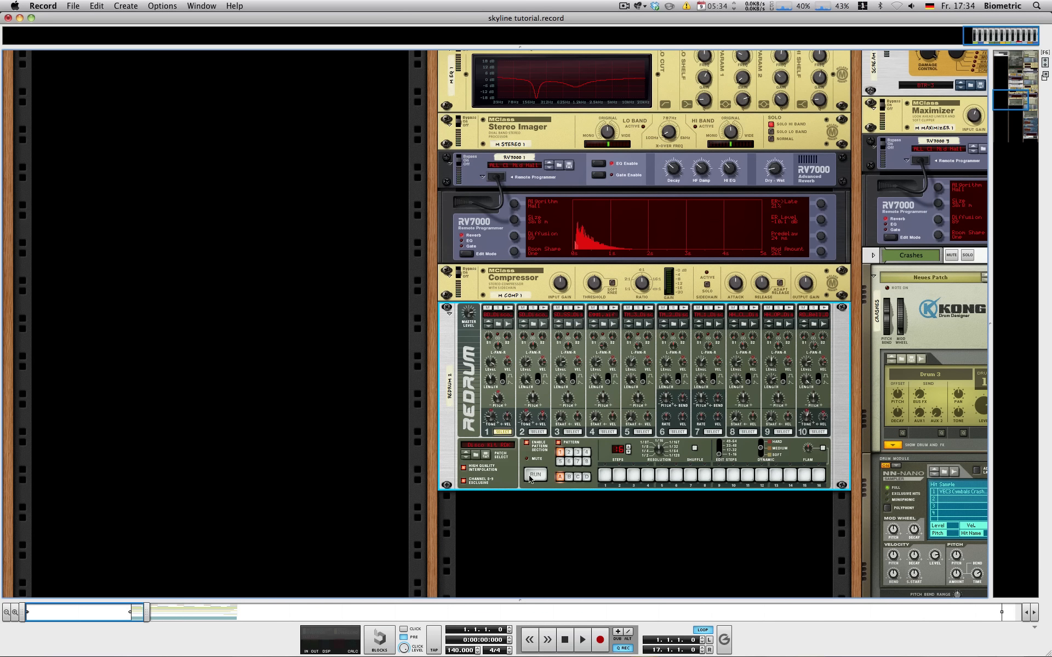
scroll(530, 480, "down", 2)
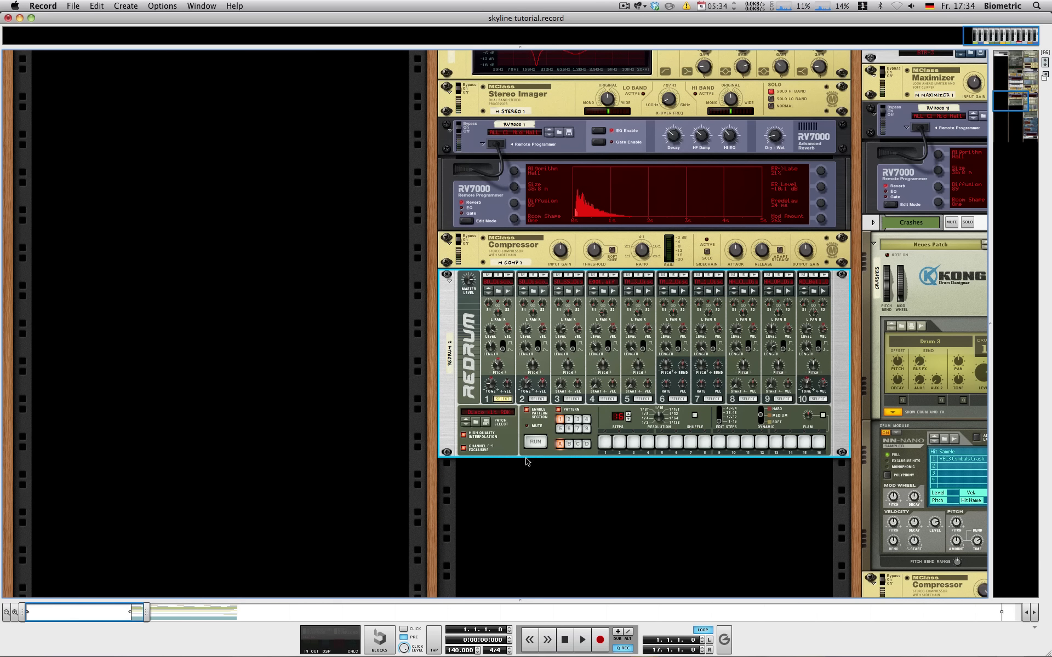
key("Tab")
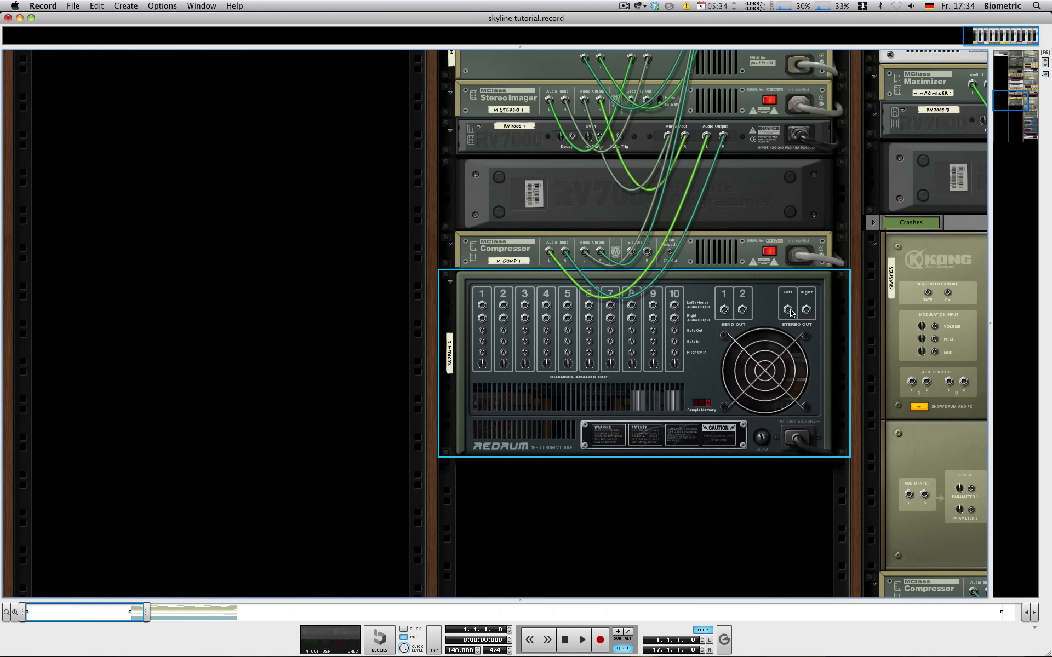
left_click_drag(787, 311, 633, 254)
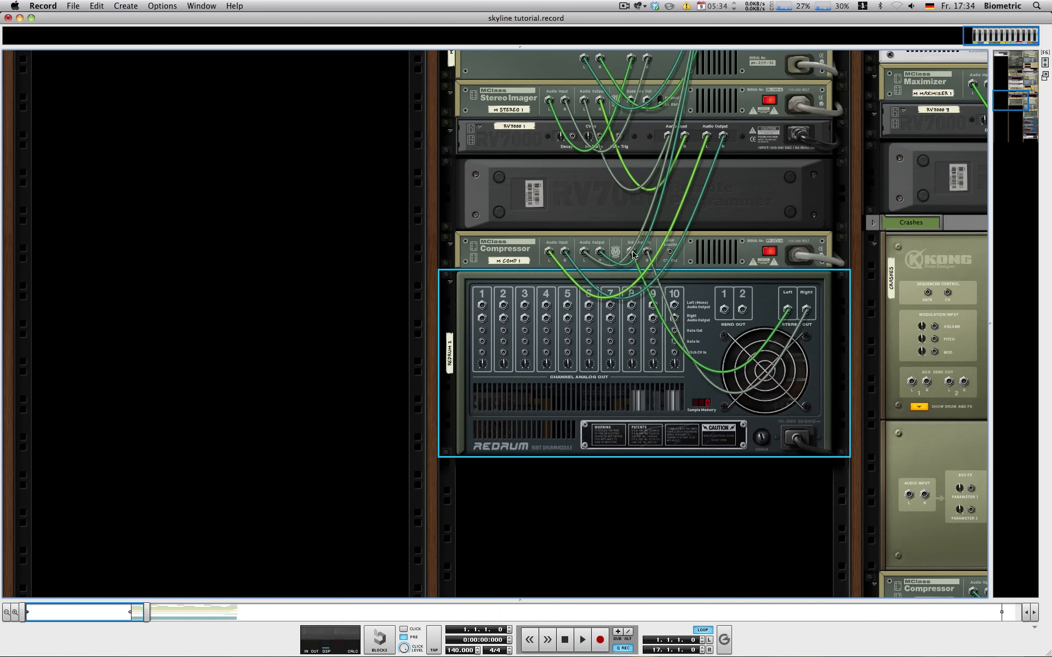
key("Tab")
left_click(605, 409)
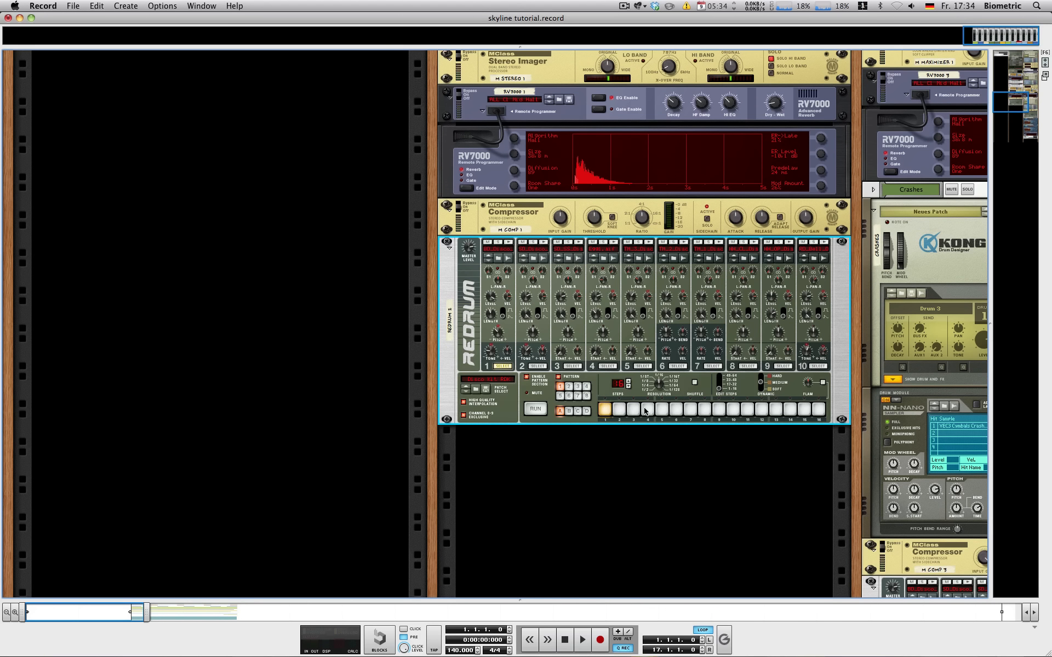
left_click(661, 409)
left_click(718, 409)
Adjust the compressor's input gain, threshold, ratio and attack, set its release to 50 ms, and audition the sidechain pumping.
left_click(561, 219)
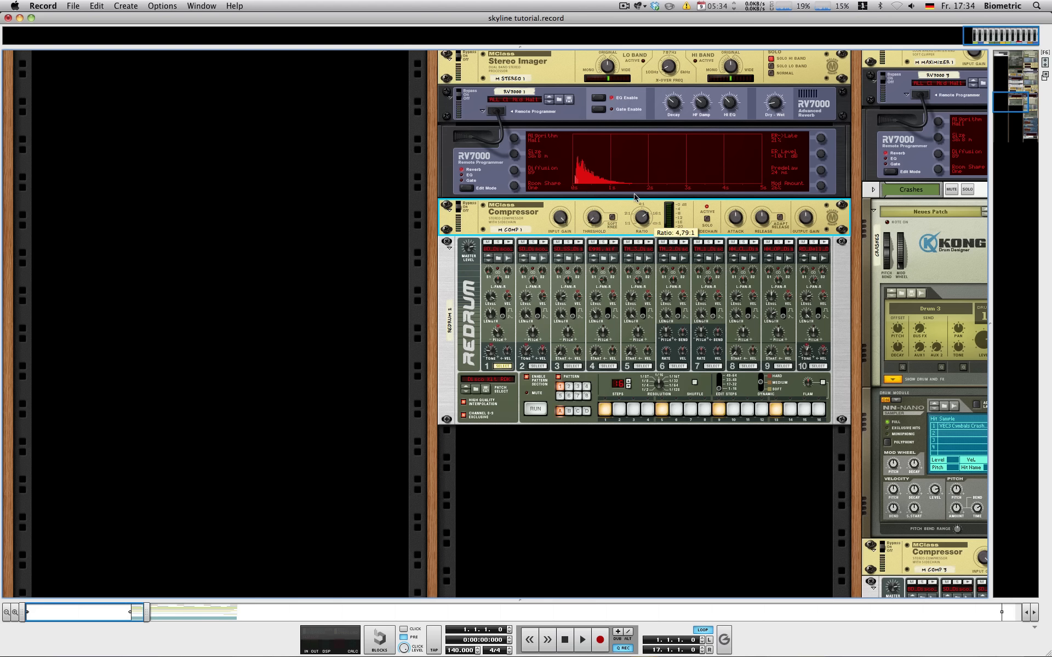
left_click_drag(634, 193, 628, 130)
key("space")
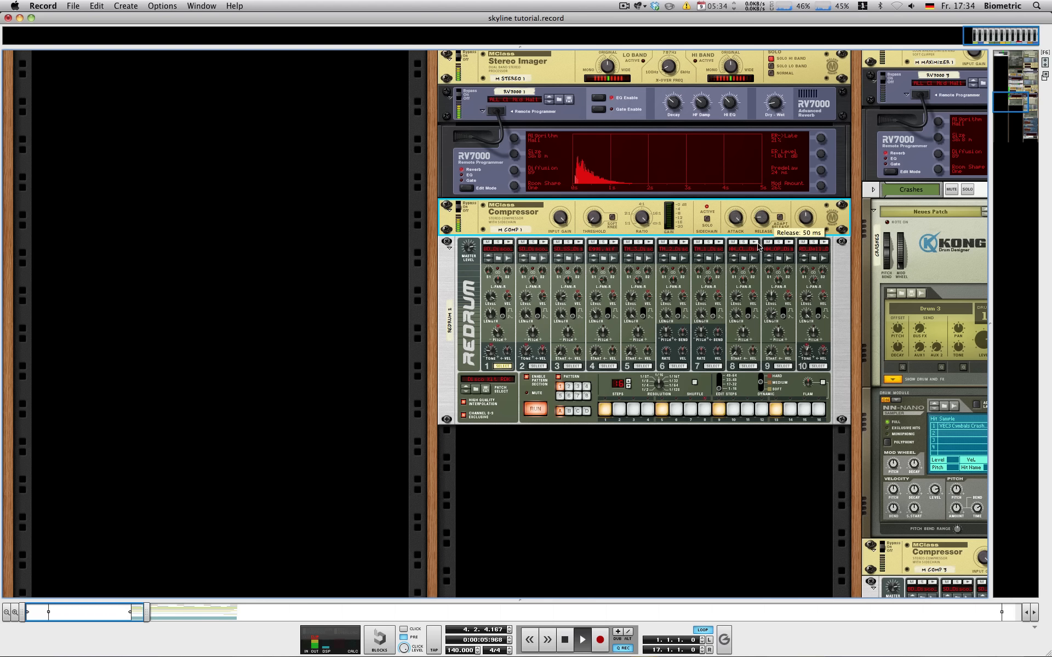
left_click_drag(735, 218, 724, 292)
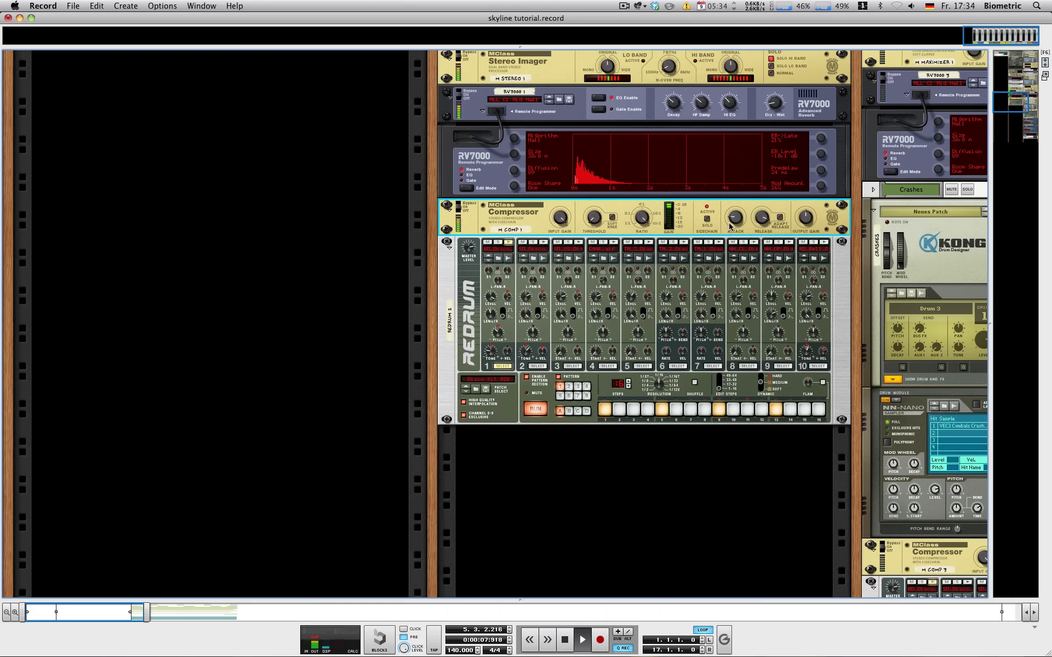
left_click_drag(741, 228, 738, 240)
key("space")
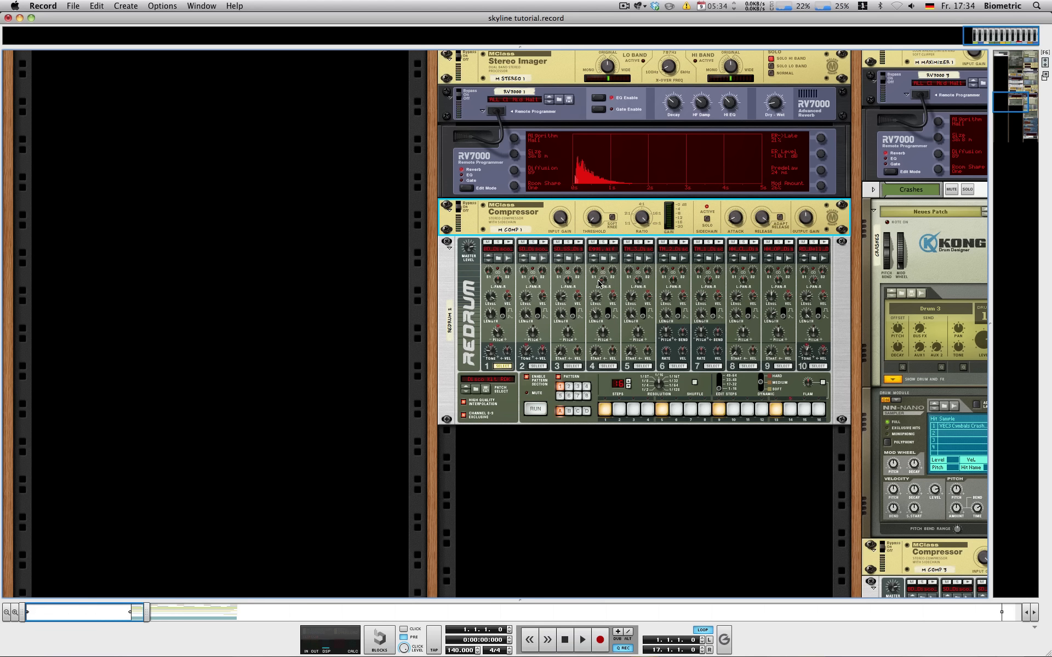
scroll(598, 284, "up", 2)
scroll(584, 260, "down", 6)
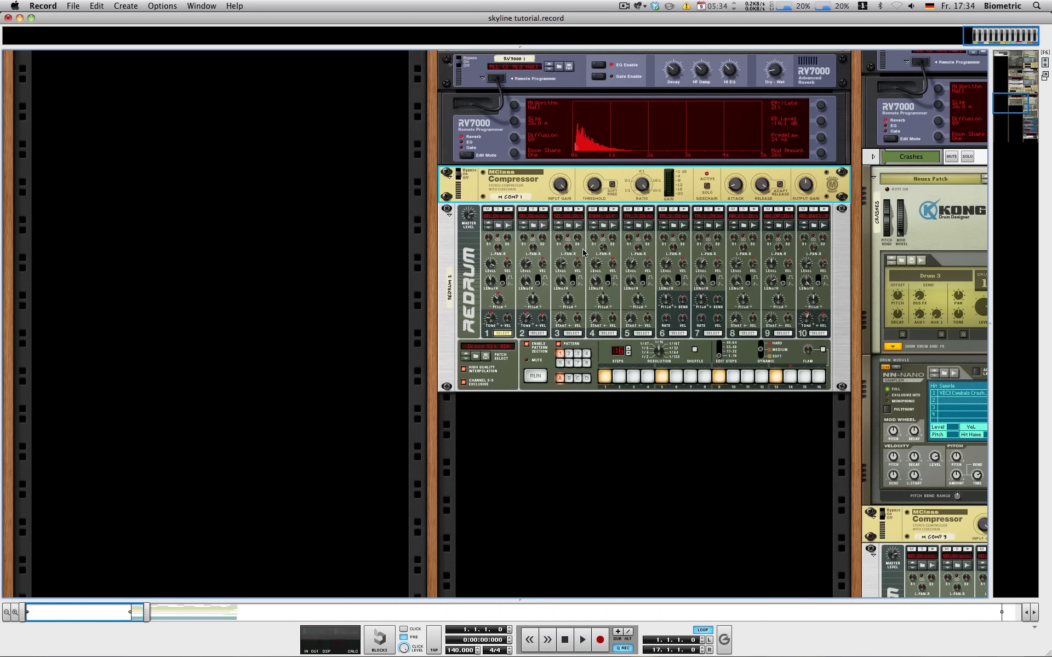
scroll(588, 338, "down", 2)
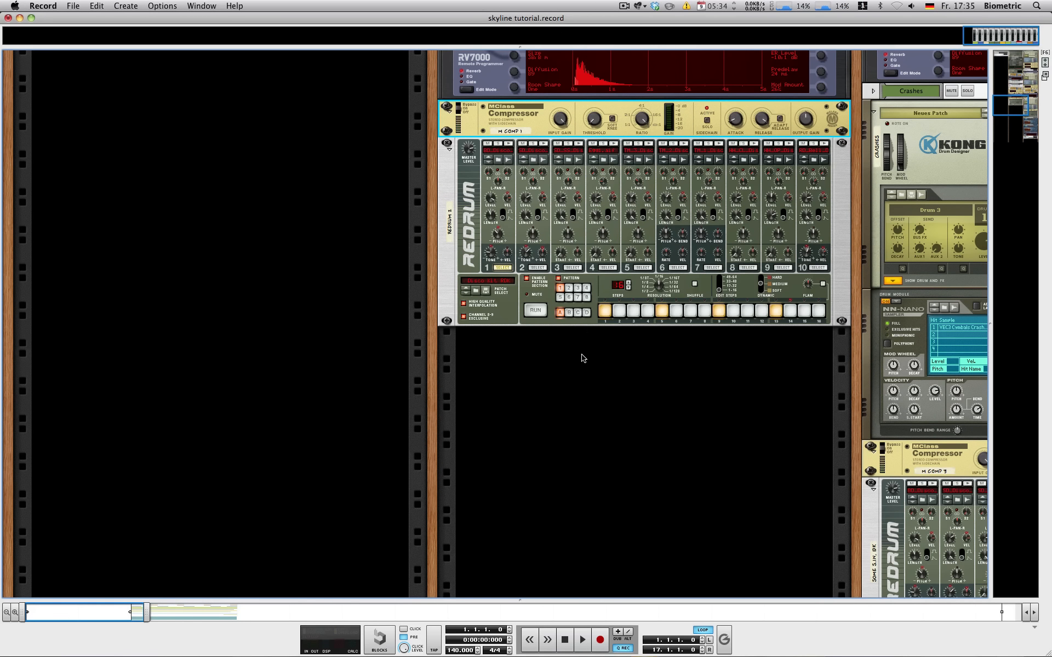
scroll(583, 358, "down", 4)
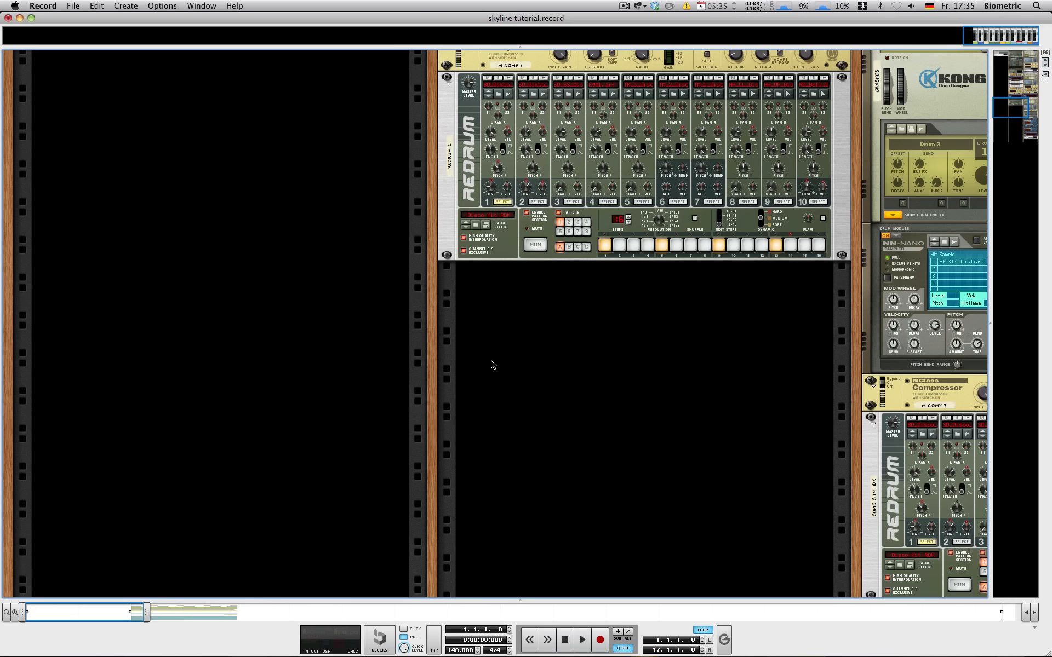
Create a Thor Polysonic Synthesizer below the Redrum and name it Midfrequency nastyness.
right_click(502, 291)
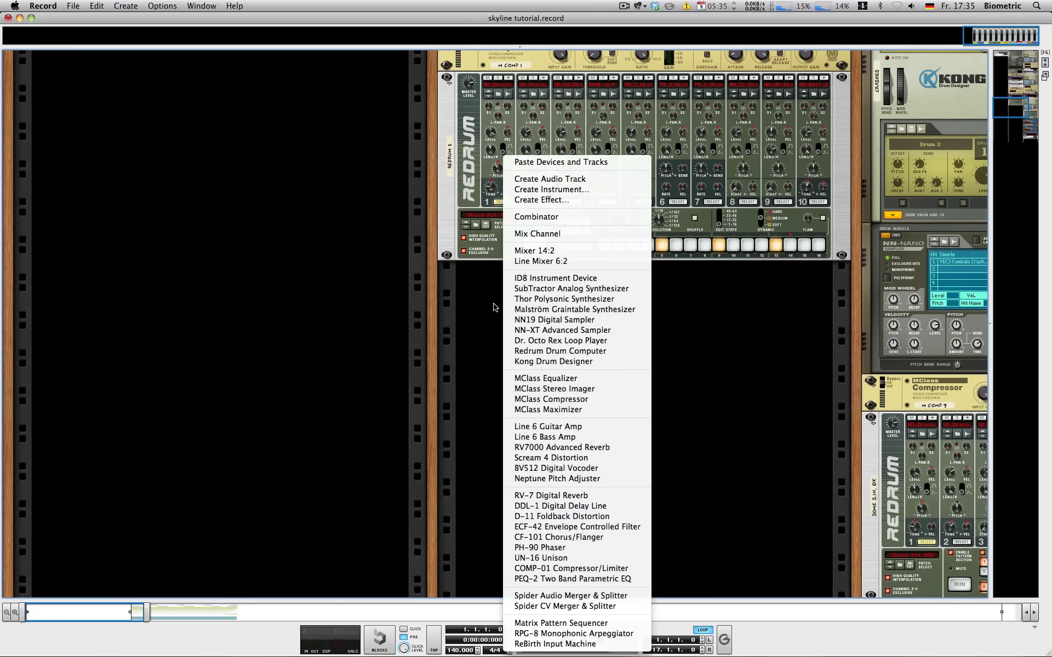
left_click(512, 299)
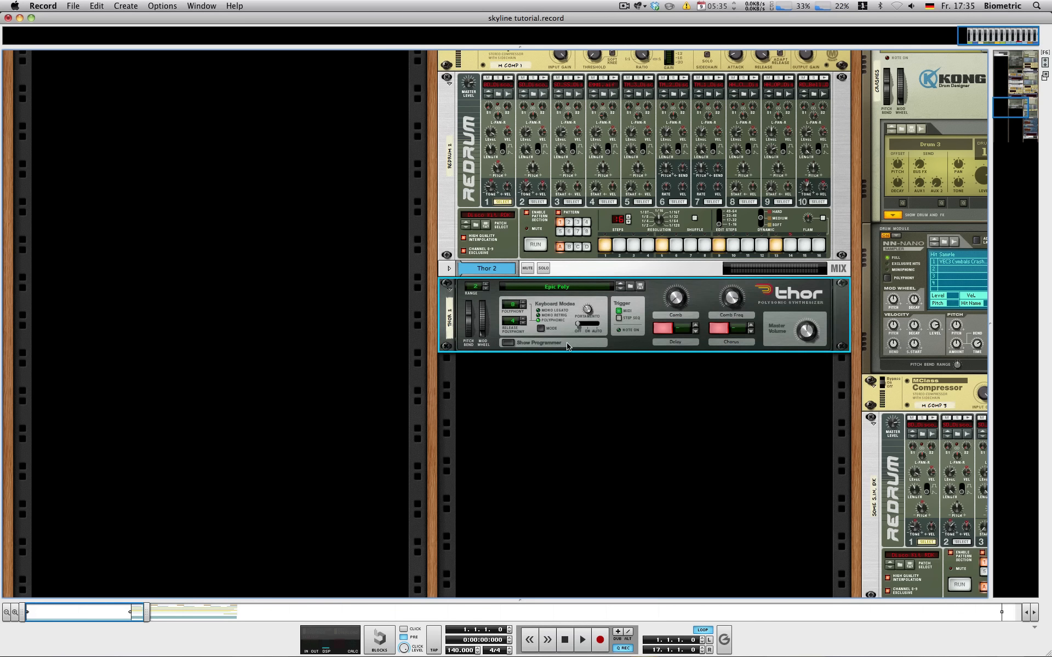
left_click(449, 322)
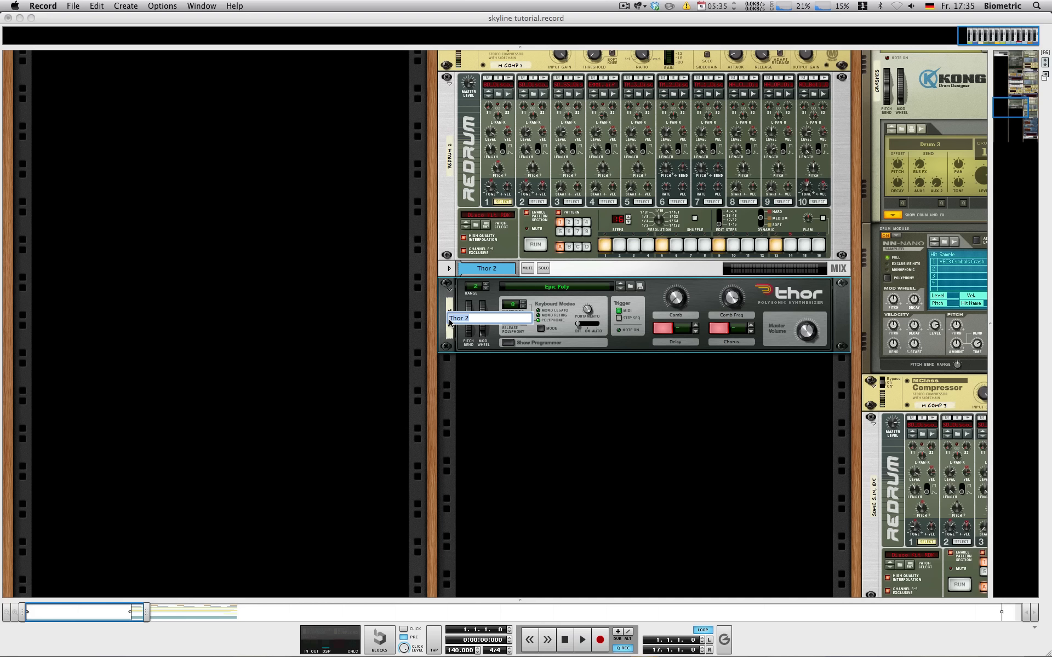
type("Midfrequency nastyness")
key("Return")
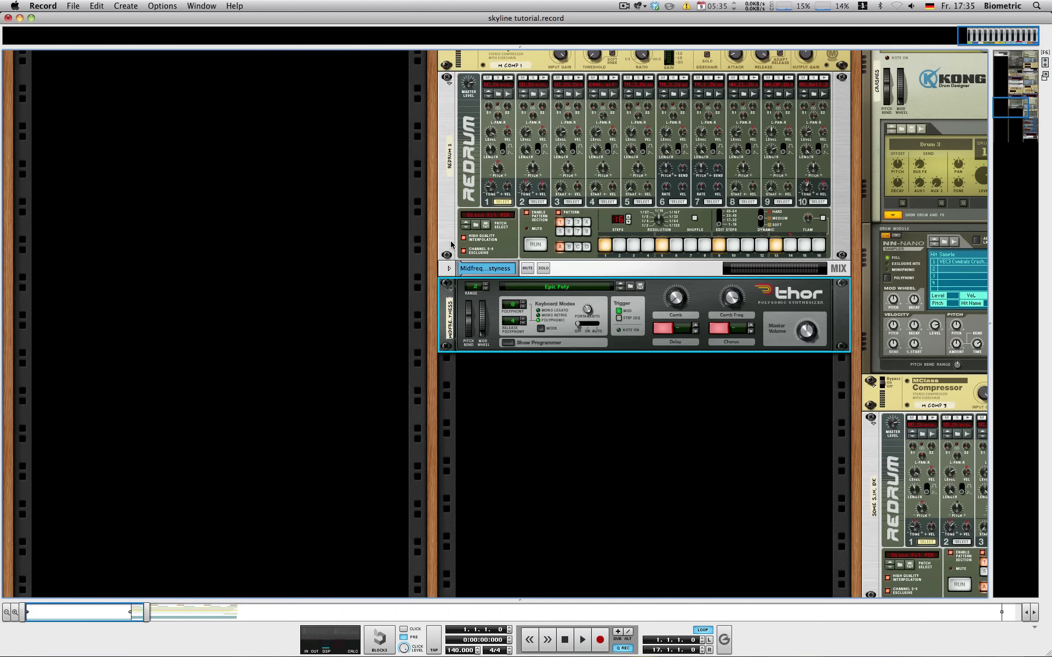
Expand the new Thor's programmer and initialize its patch.
scroll(450, 246, "down", 2)
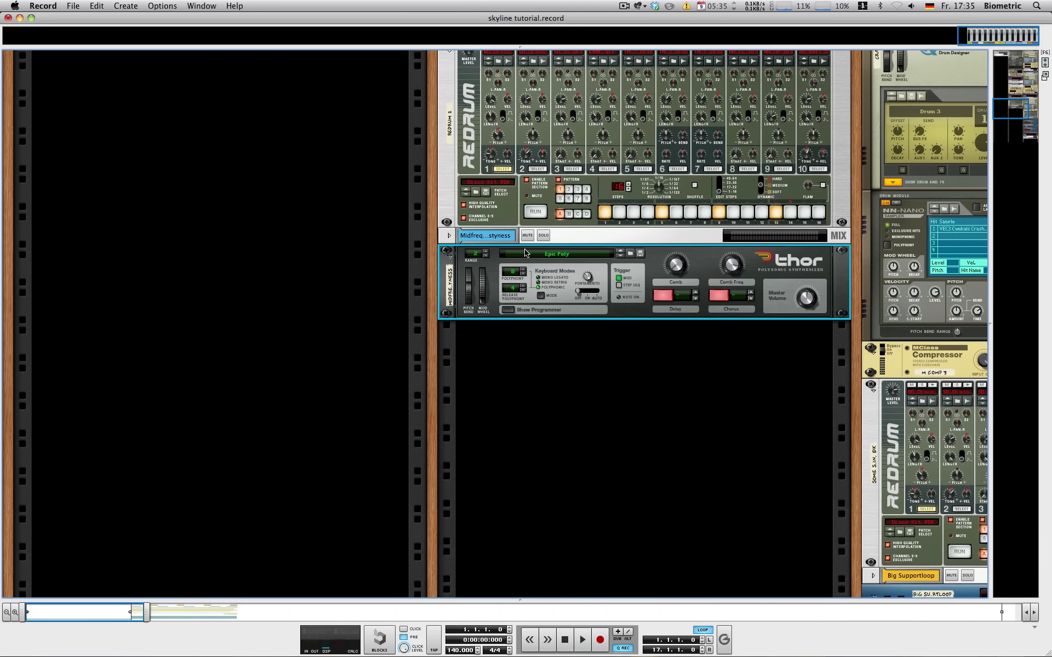
left_click(508, 310)
right_click(581, 316)
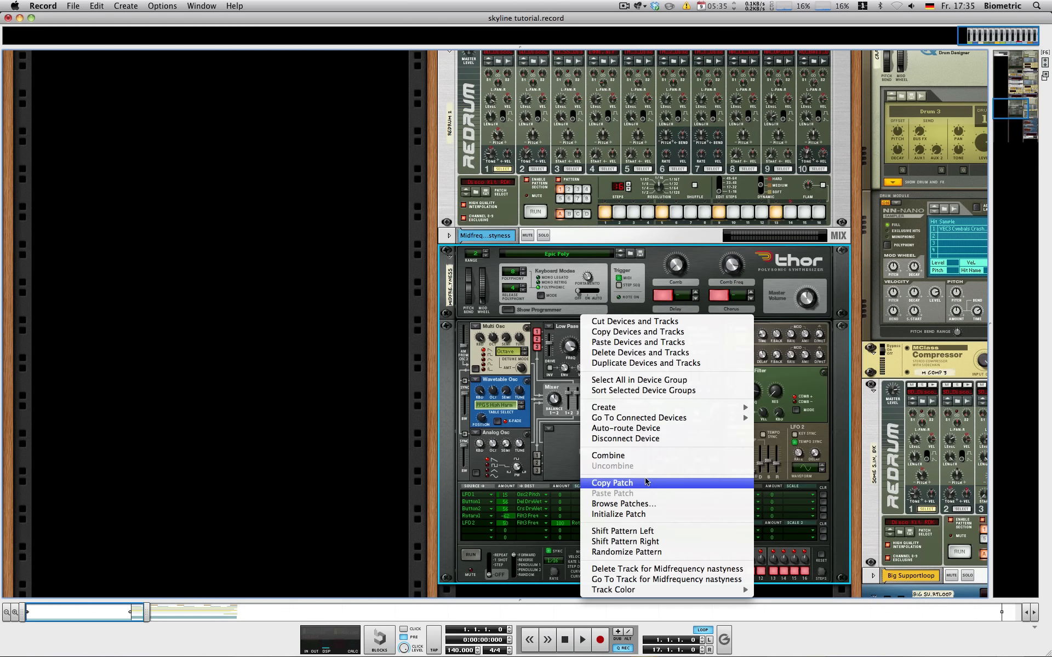
left_click(630, 514)
Change Thor's oscillator 1 to a Multi Oscillator and adjust its detune amount.
left_click(475, 327)
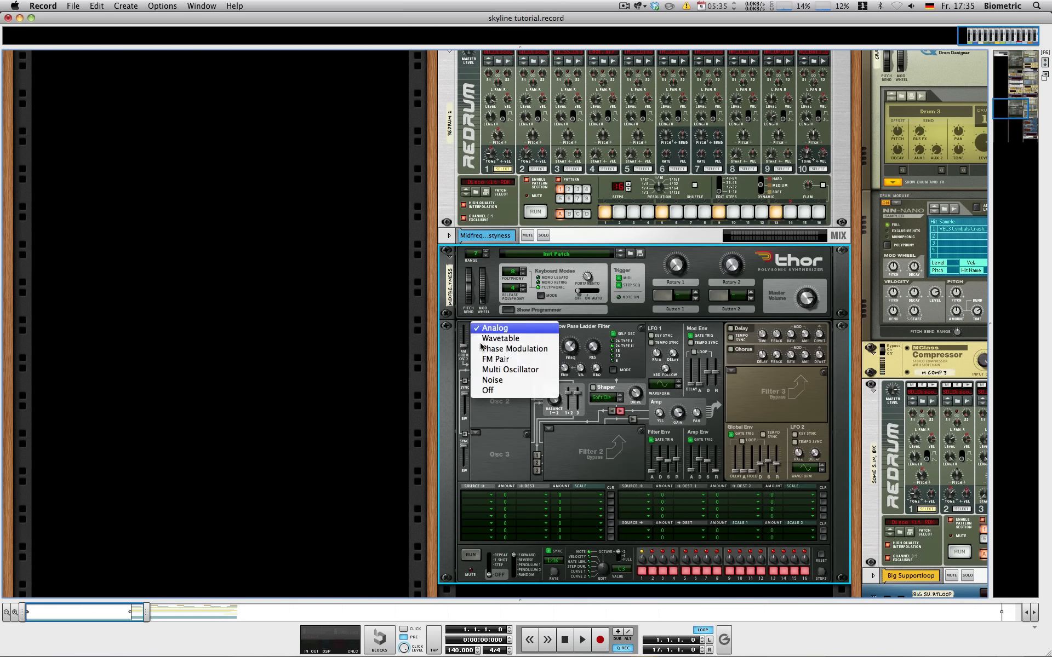
left_click(498, 371)
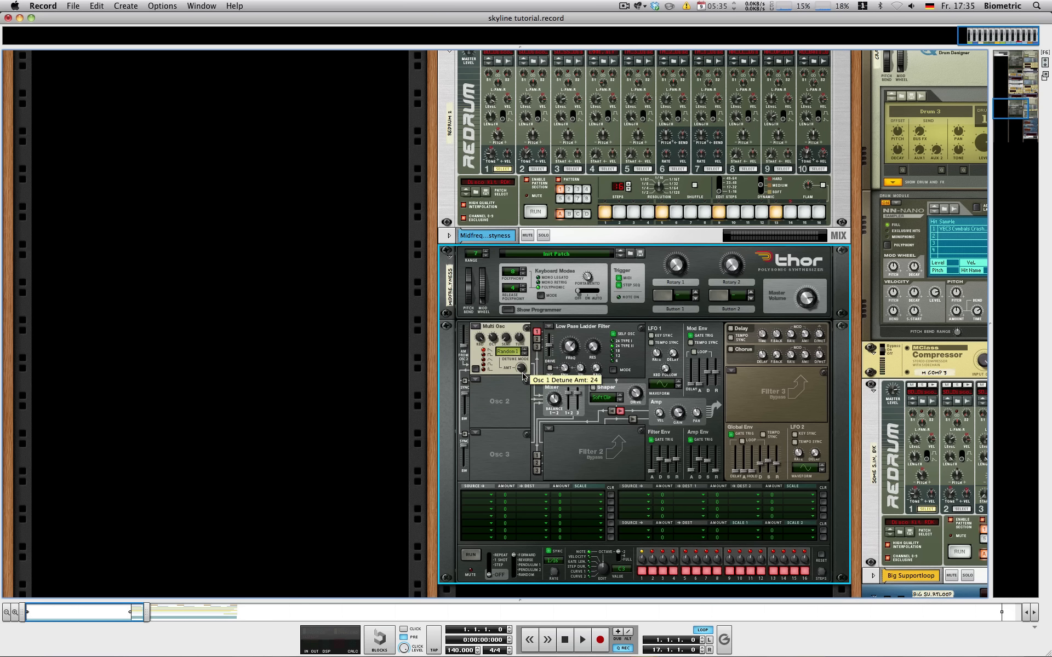
left_click_drag(516, 373, 523, 372)
Load Analog oscillators into Thor's oscillator slots 2 and 3.
scroll(520, 368, "down", 2)
left_click(476, 350)
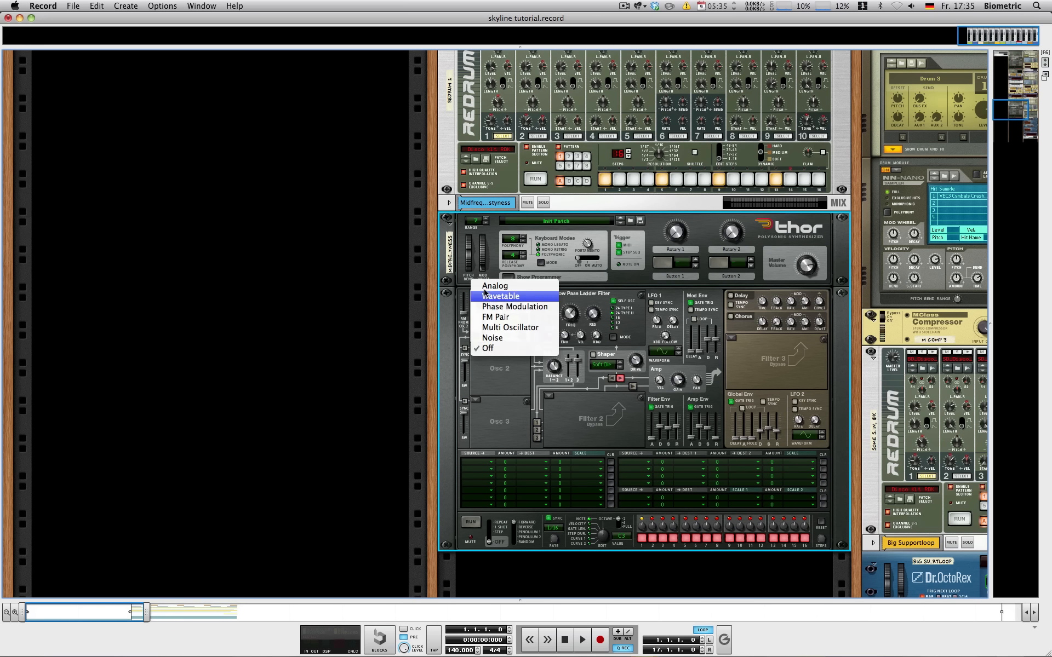
left_click(493, 282)
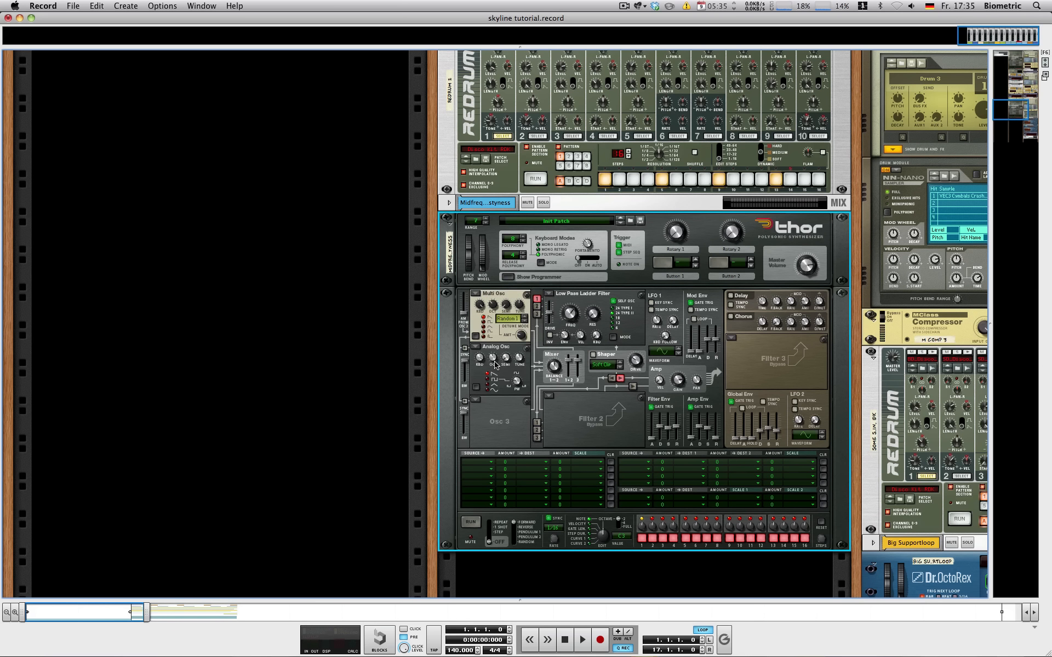
scroll(474, 328, "down", 2)
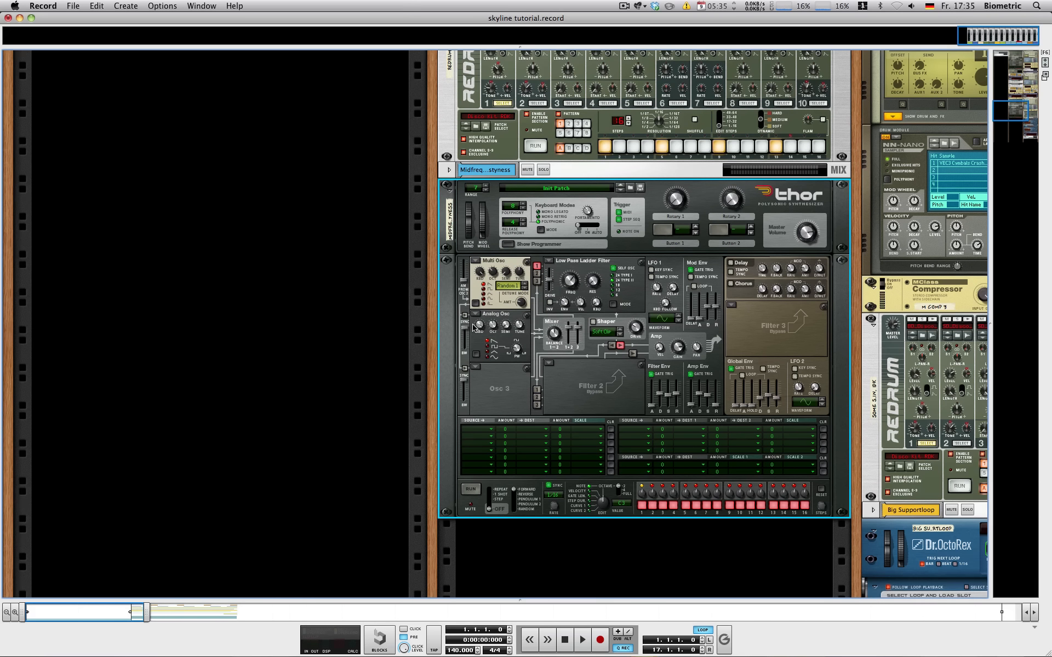
left_click(475, 367)
left_click(483, 302)
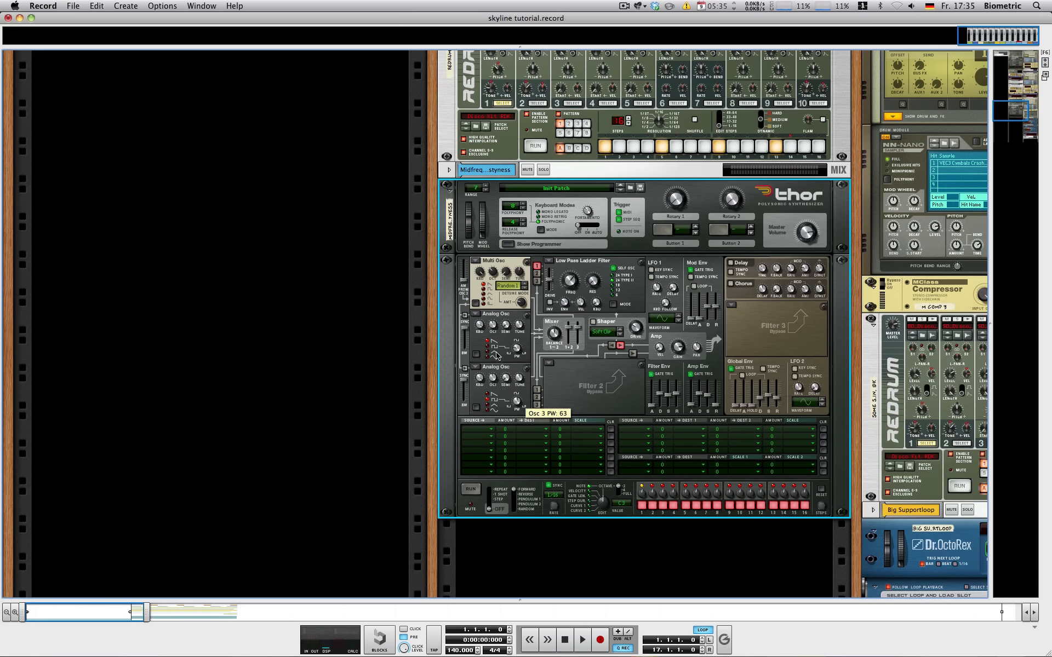
left_click_drag(477, 332, 450, 313)
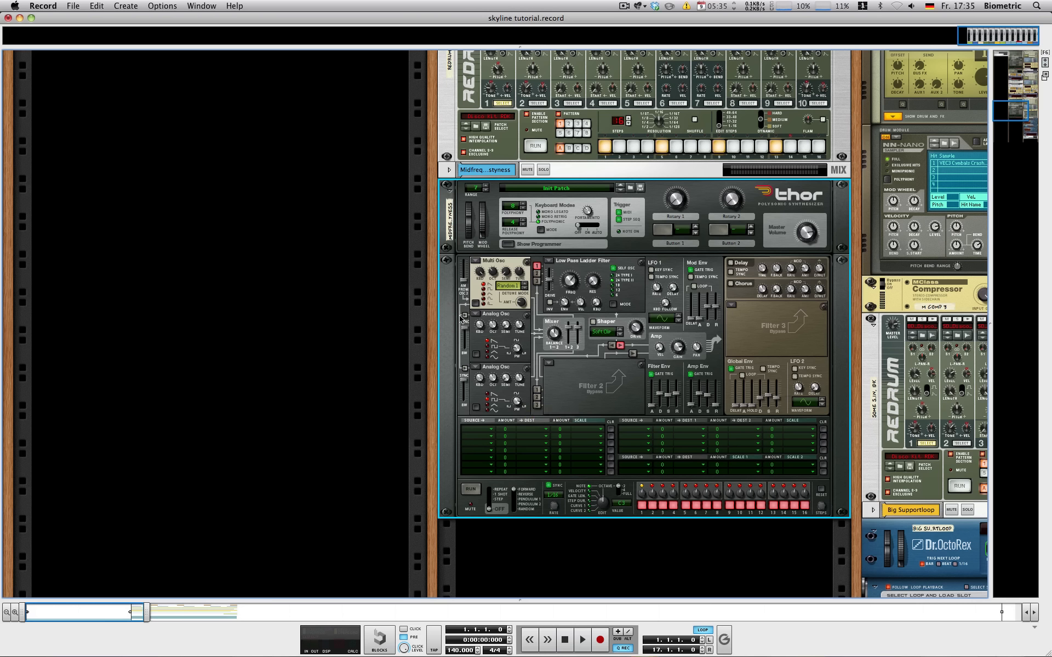
Adjust the oscillator mixer levels and change filter 1 to a State Variable filter.
left_click_drag(577, 328, 571, 336)
left_click(549, 262)
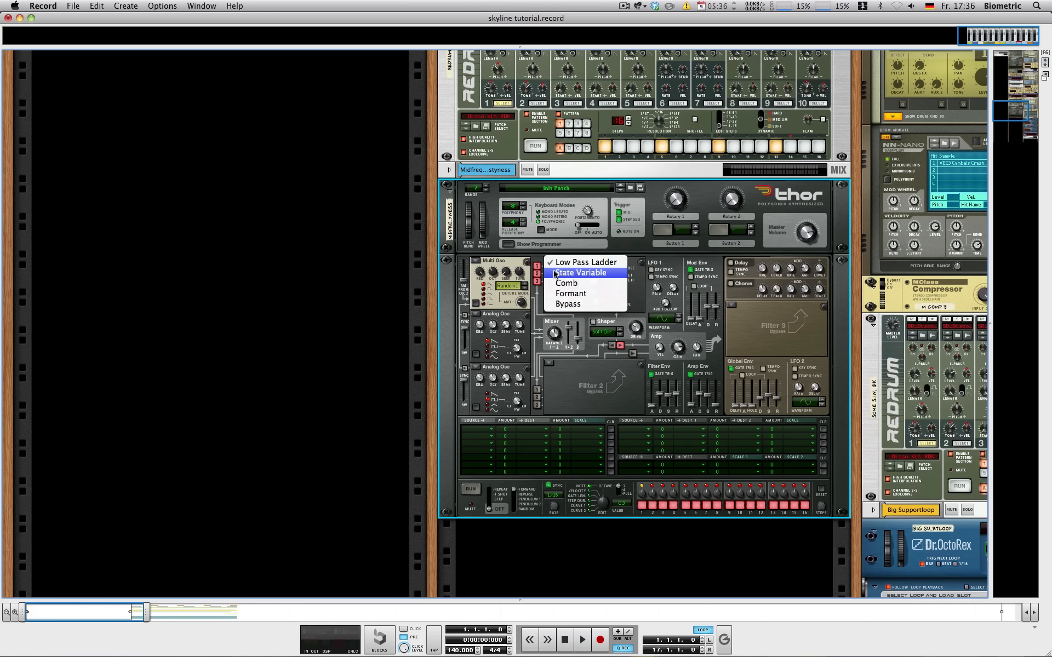
left_click(554, 274)
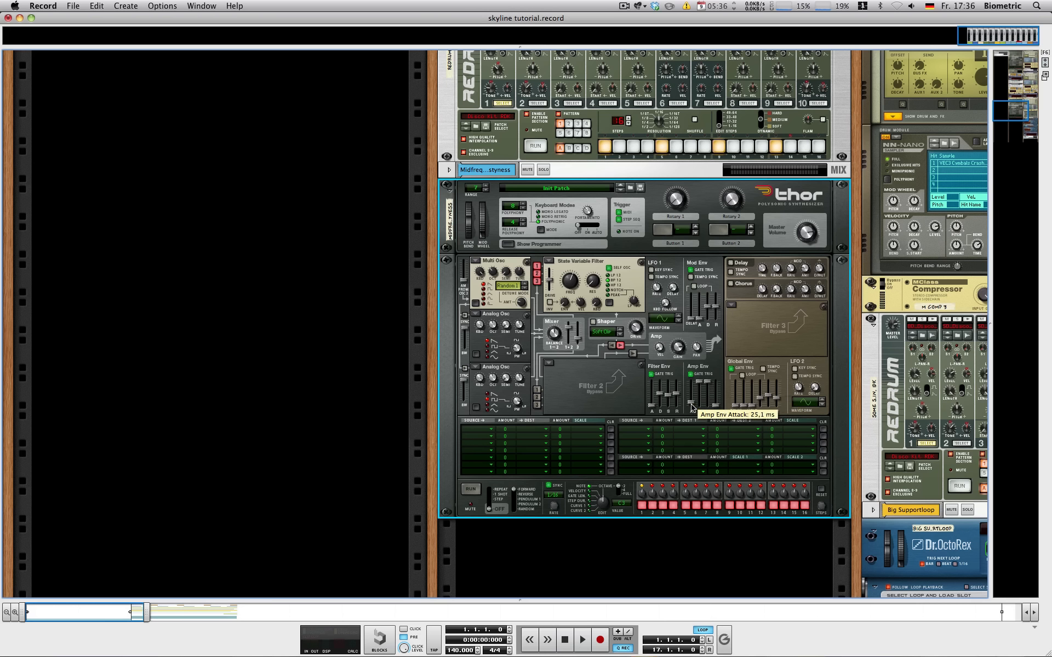
Enable Thor's shaper, set it to Hard Clip and adjust its drive.
left_click(594, 324)
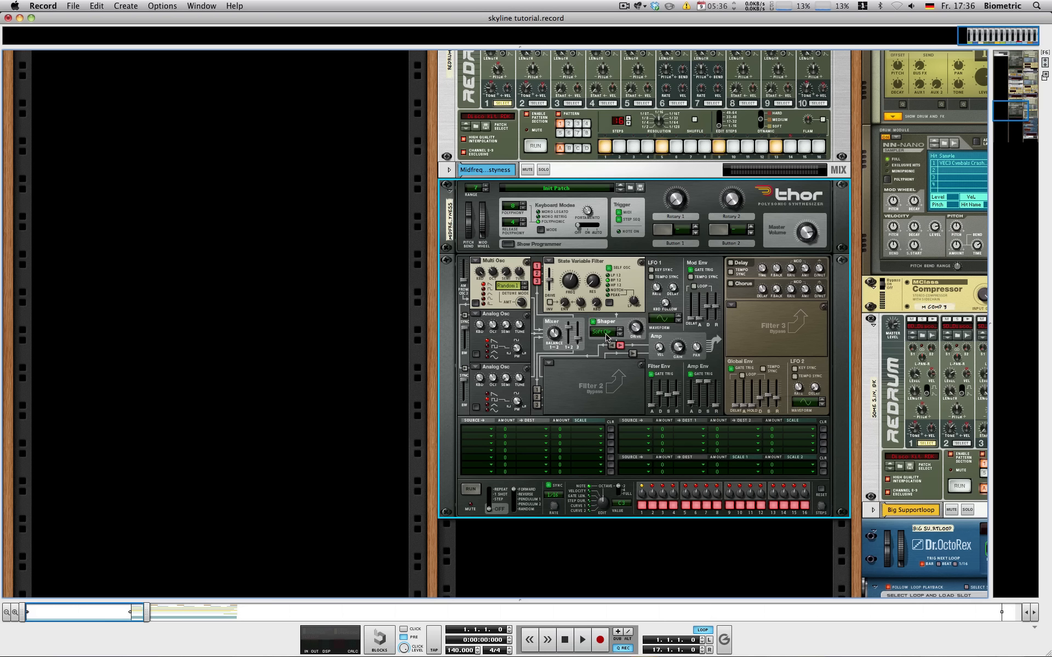
left_click(605, 335)
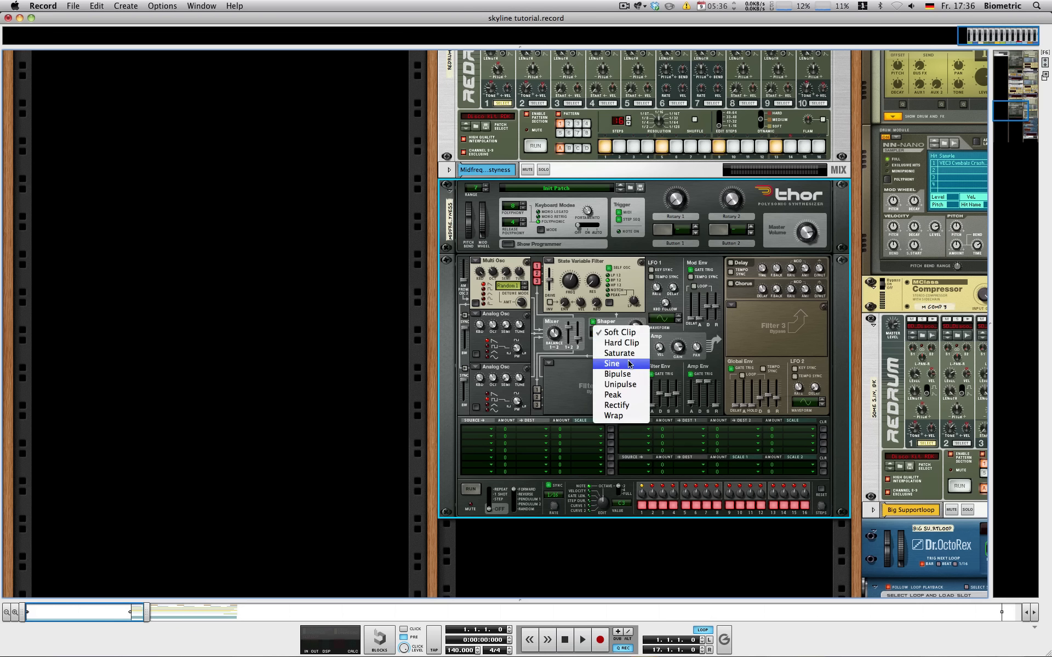
left_click(629, 343)
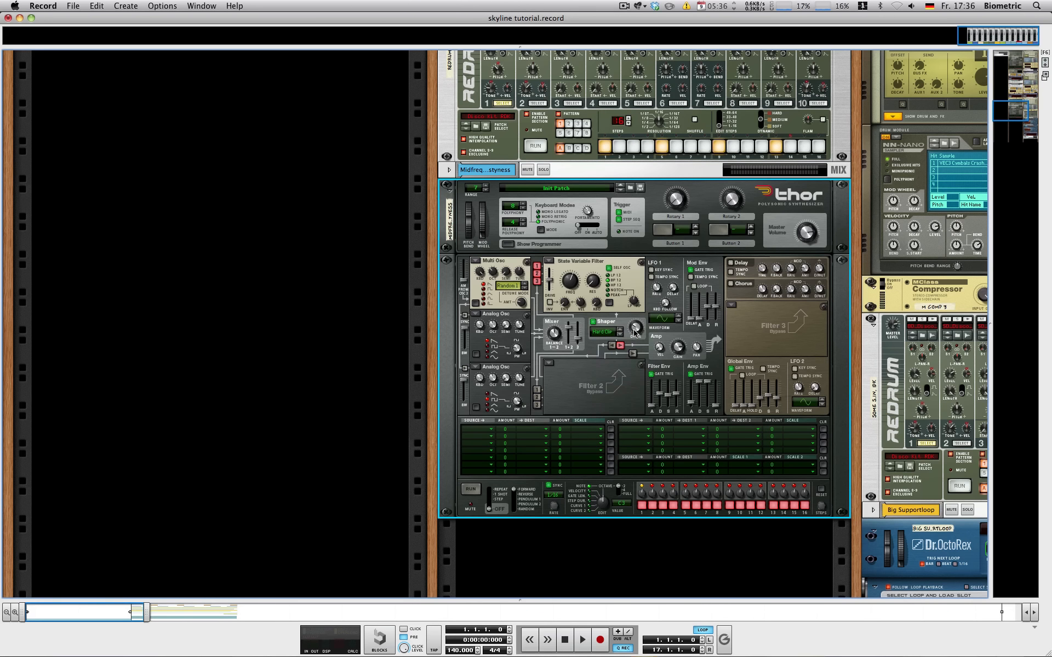
left_click_drag(634, 330, 594, 289)
Move the first MidFreq clip from the Placeholder track to bar 1 of the Midfrequency nastyness track and solo that track.
left_click_drag(620, 604, 88, 509)
left_click_drag(237, 601, 235, 243)
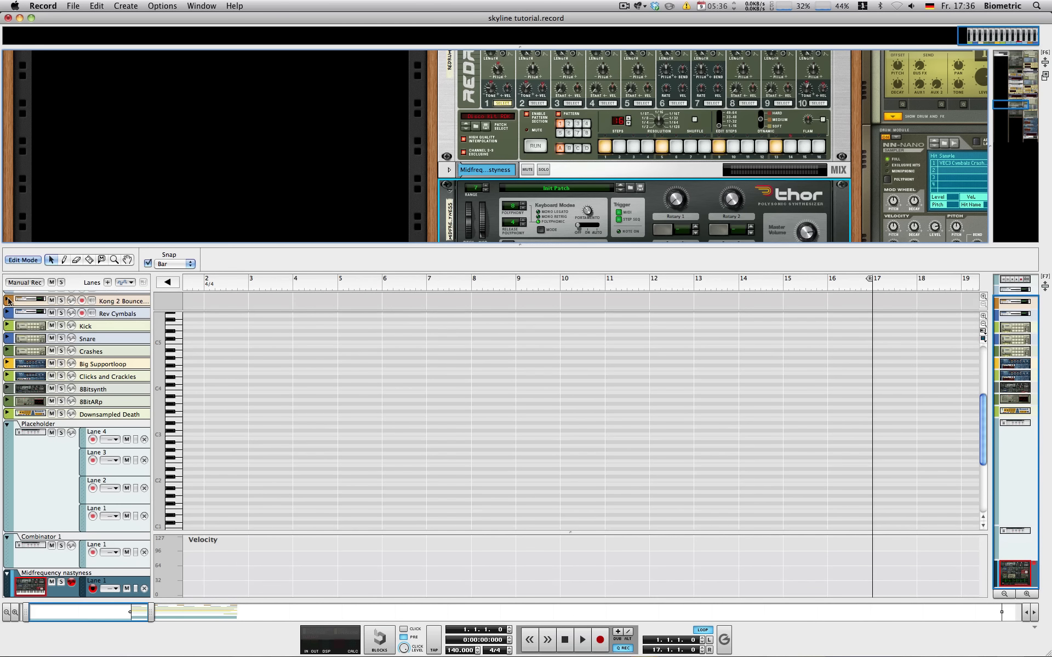
left_click(9, 262)
left_click(317, 470)
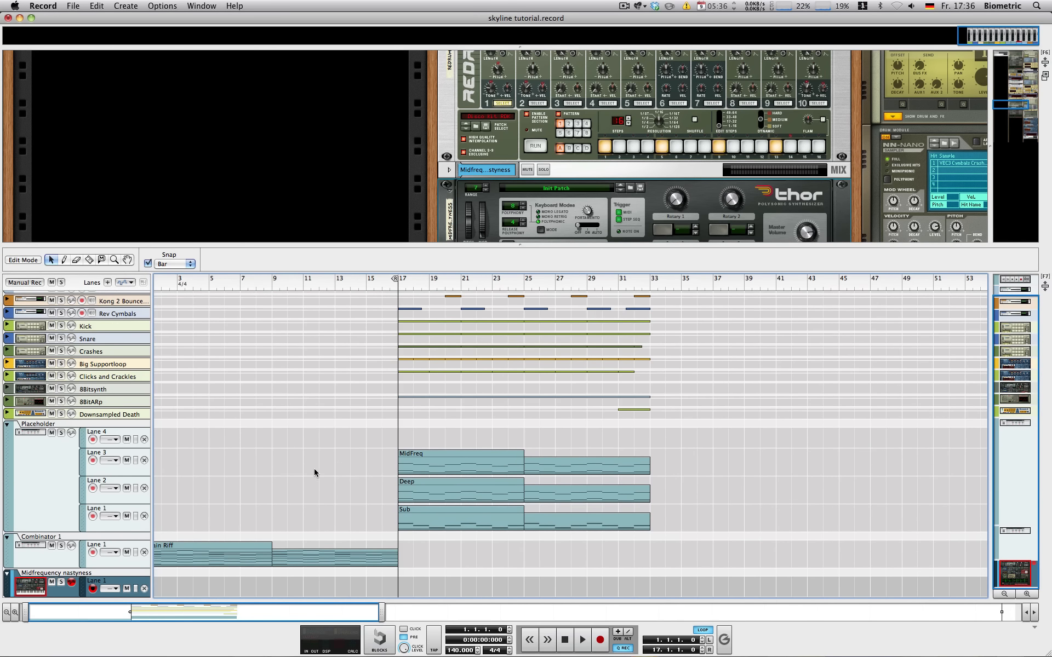
left_click_drag(431, 469, 68, 585)
left_click(61, 575)
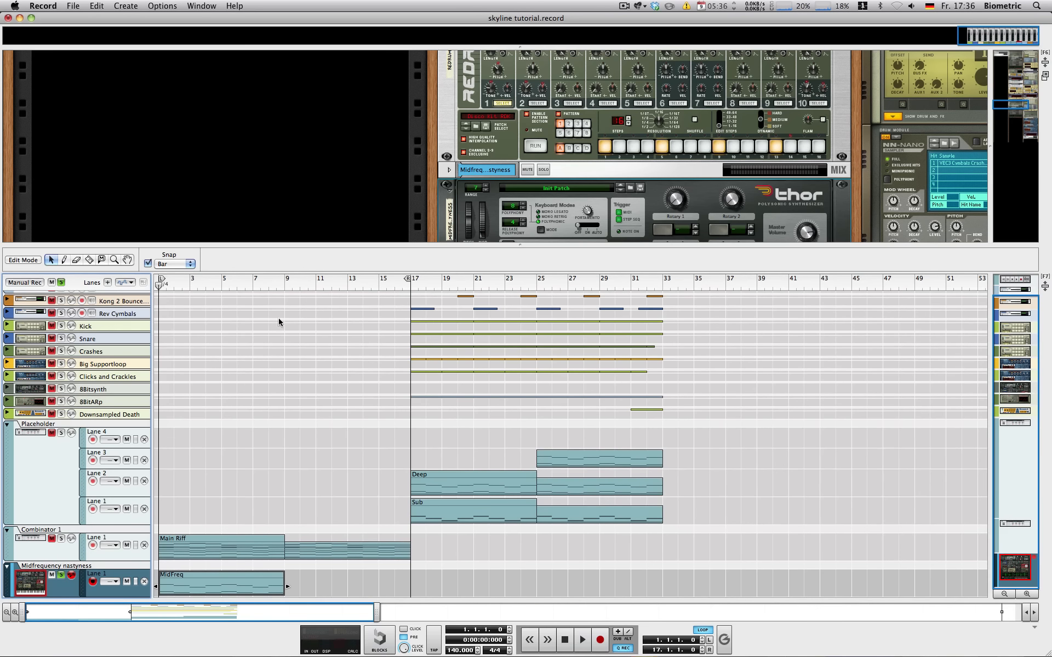
Copy the MidFreq clip to bar 9 on the same track and audition the Thor sound.
left_click_drag(225, 583, 351, 591)
key("space")
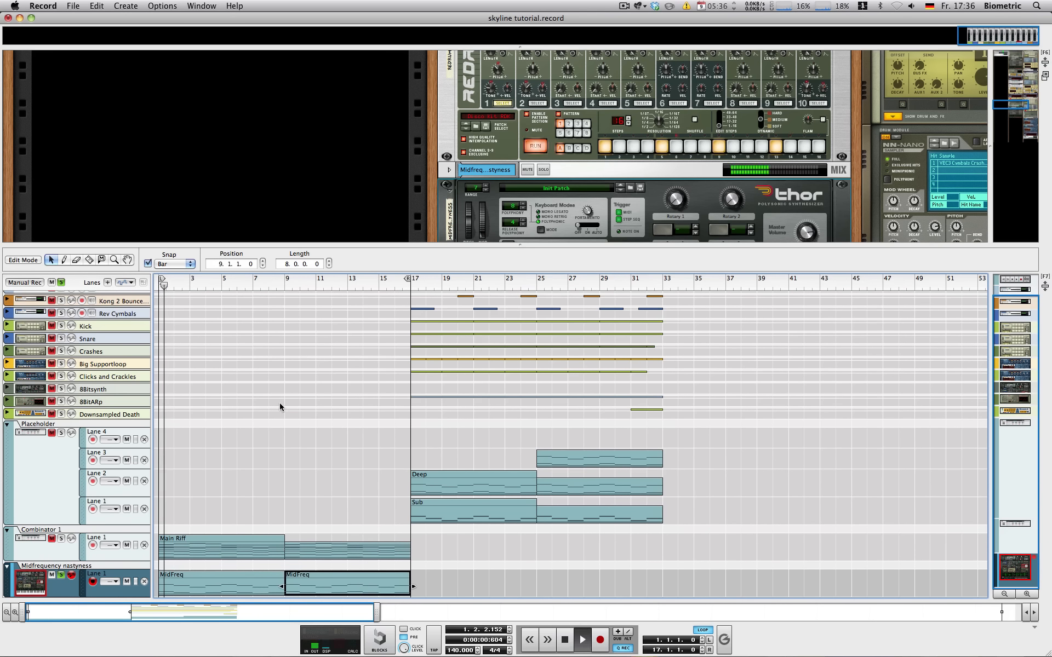
left_click_drag(491, 243, 482, 378)
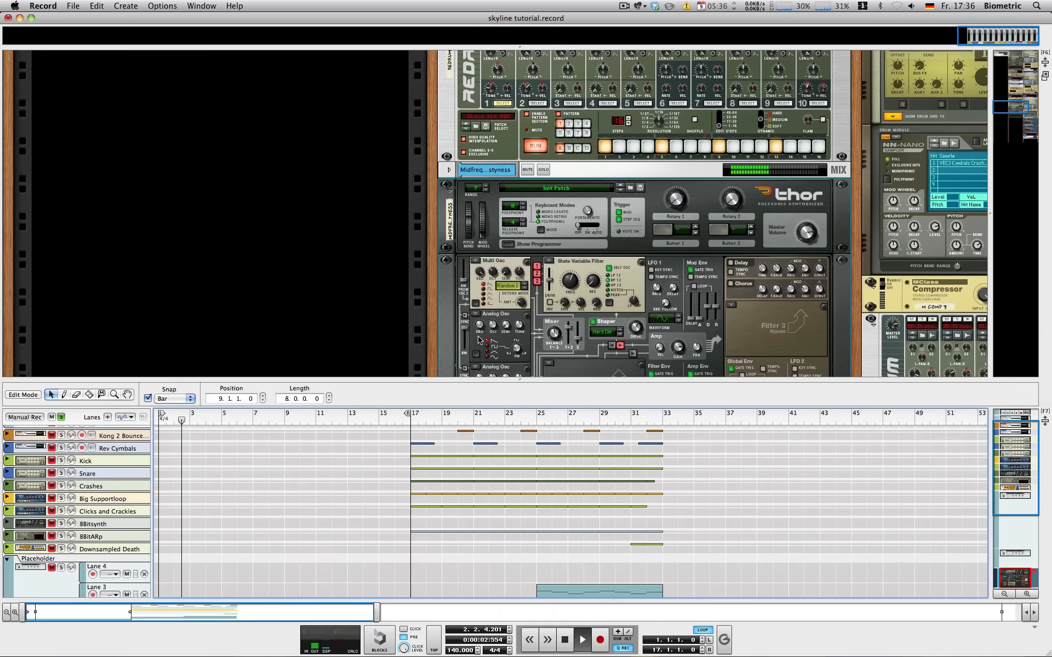
scroll(470, 294, "down", 4)
key("space")
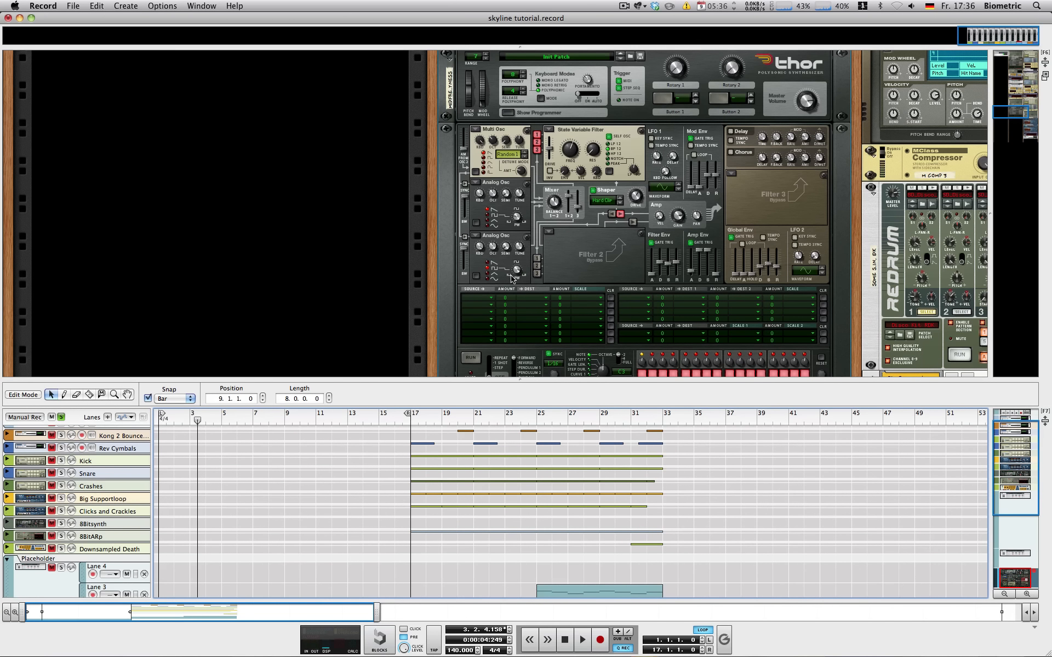
Give Thor's LFO 1 a rising ramp waveform, enable its tempo sync and adjust its rate.
left_click(678, 186)
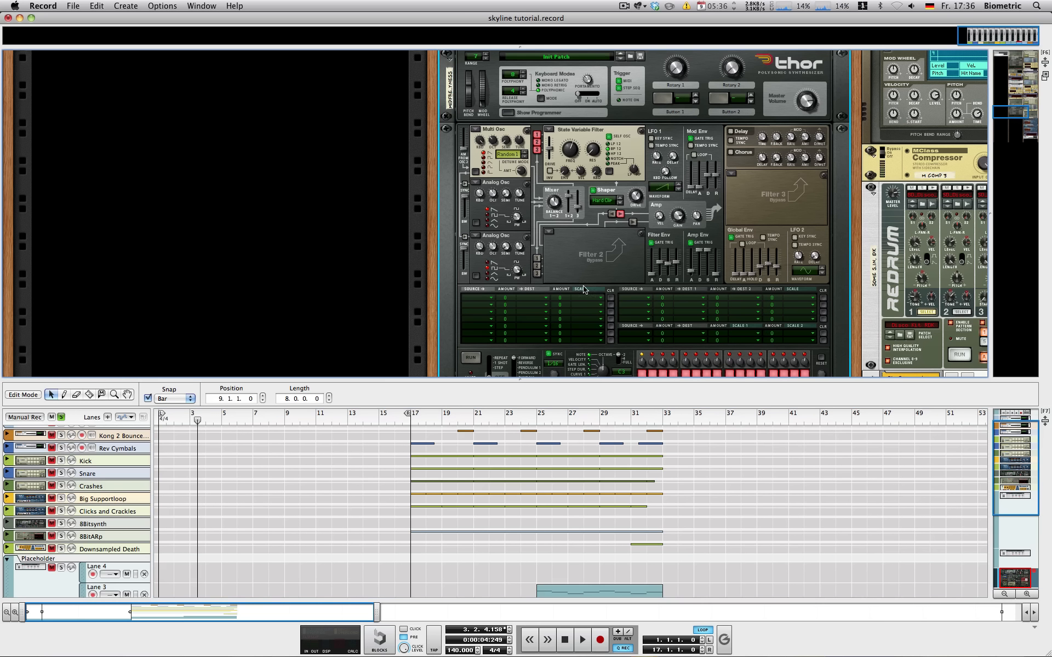
left_click(651, 145)
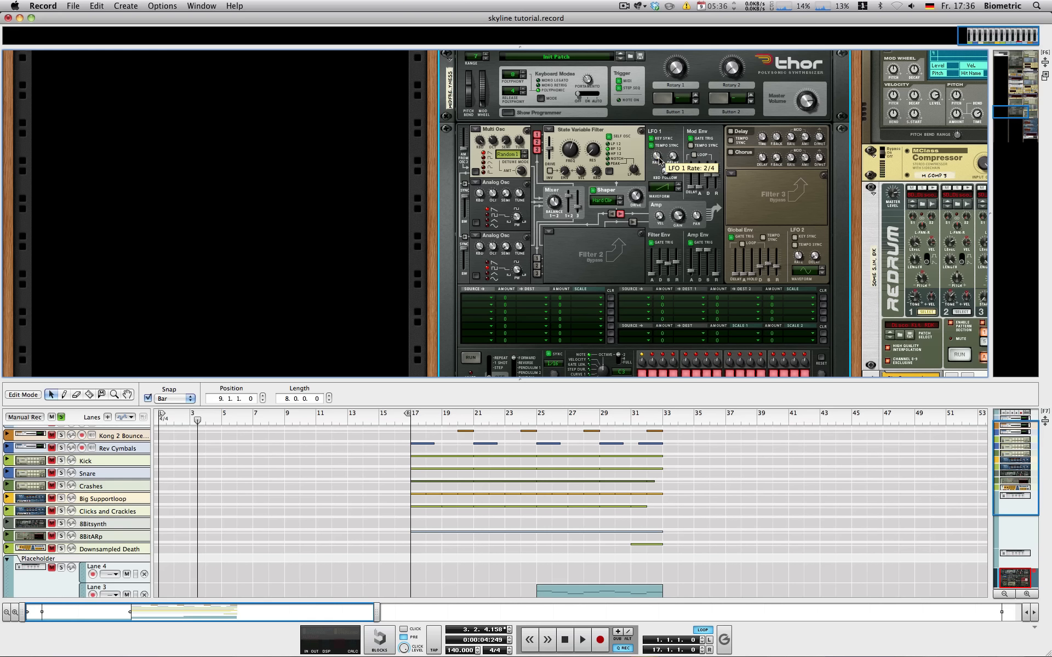
left_click_drag(657, 160, 619, 135)
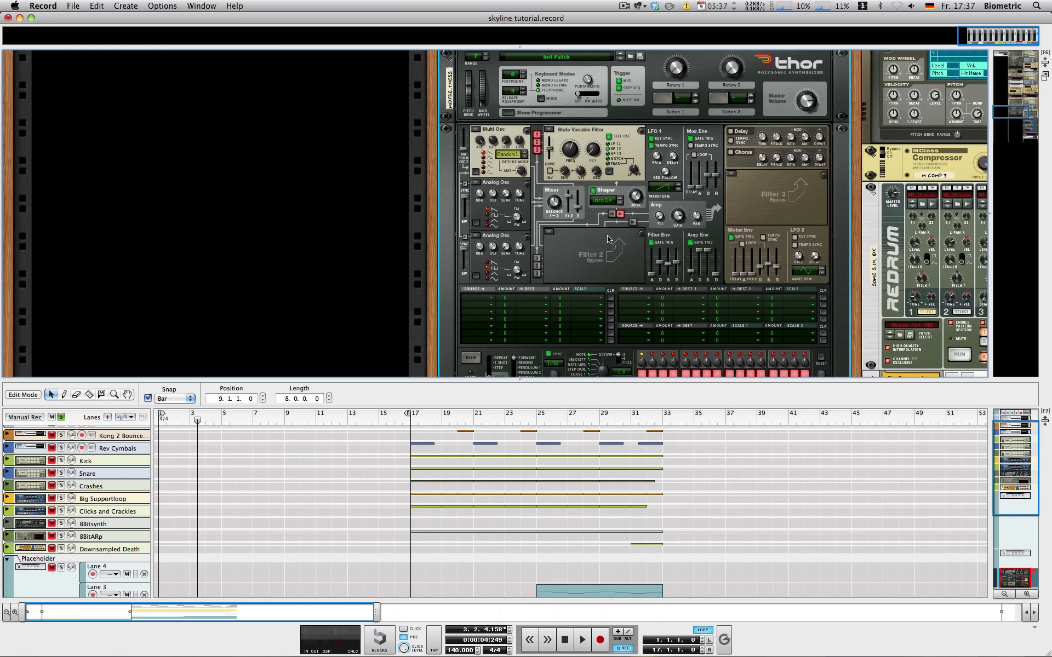
Route LFO 1 to filter 1 frequency in the first modulation slot with an amount of 100.
left_click(474, 299)
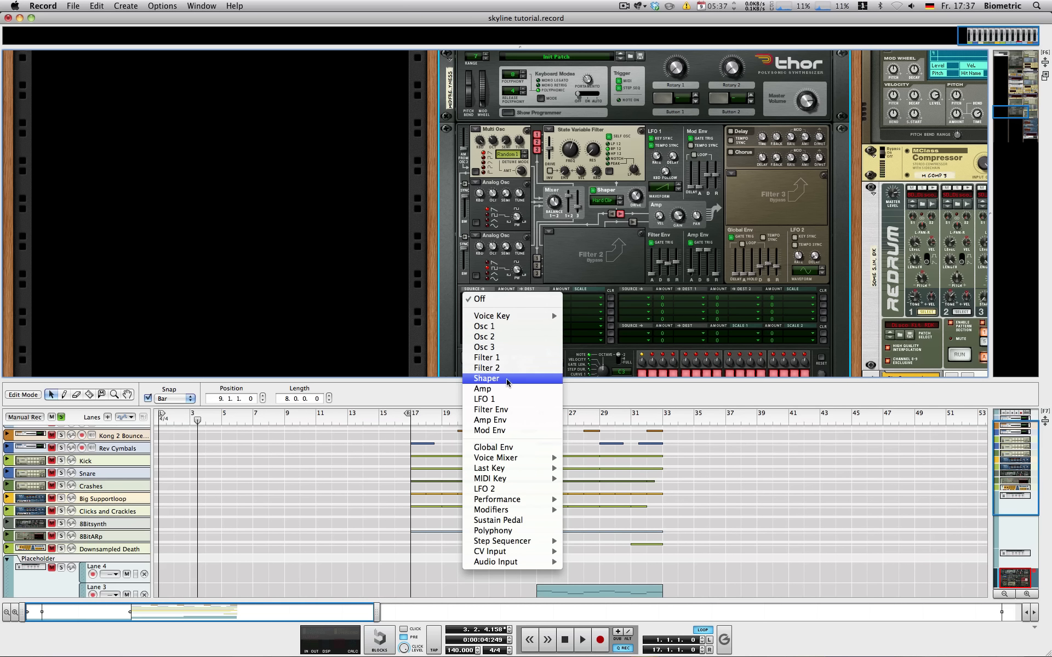
left_click(484, 399)
left_click(529, 299)
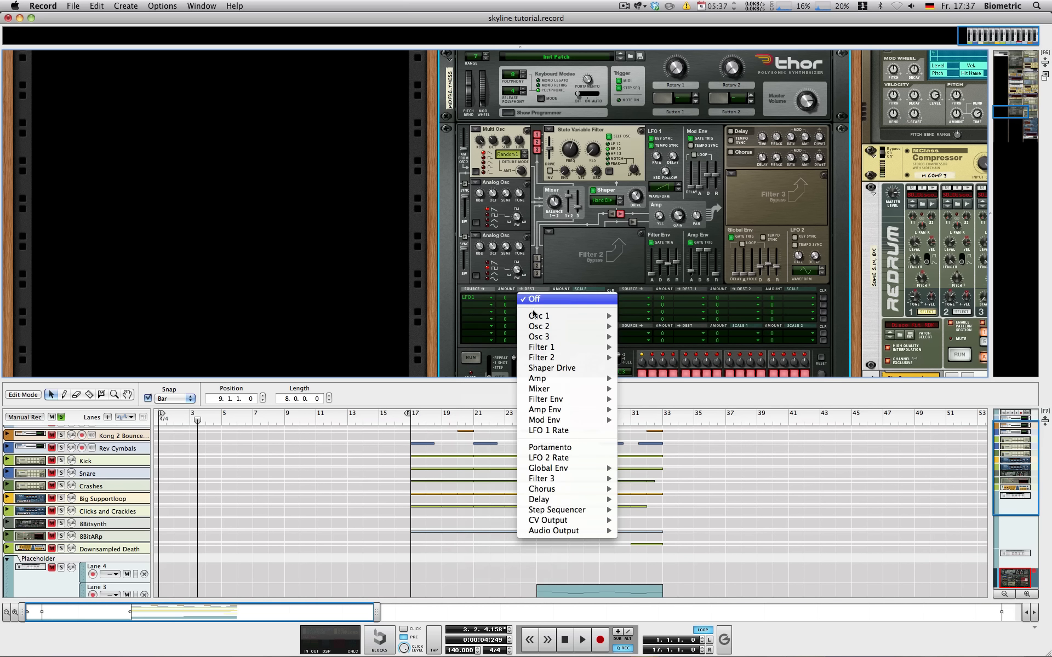
mouse_move(543, 346)
left_click(647, 359)
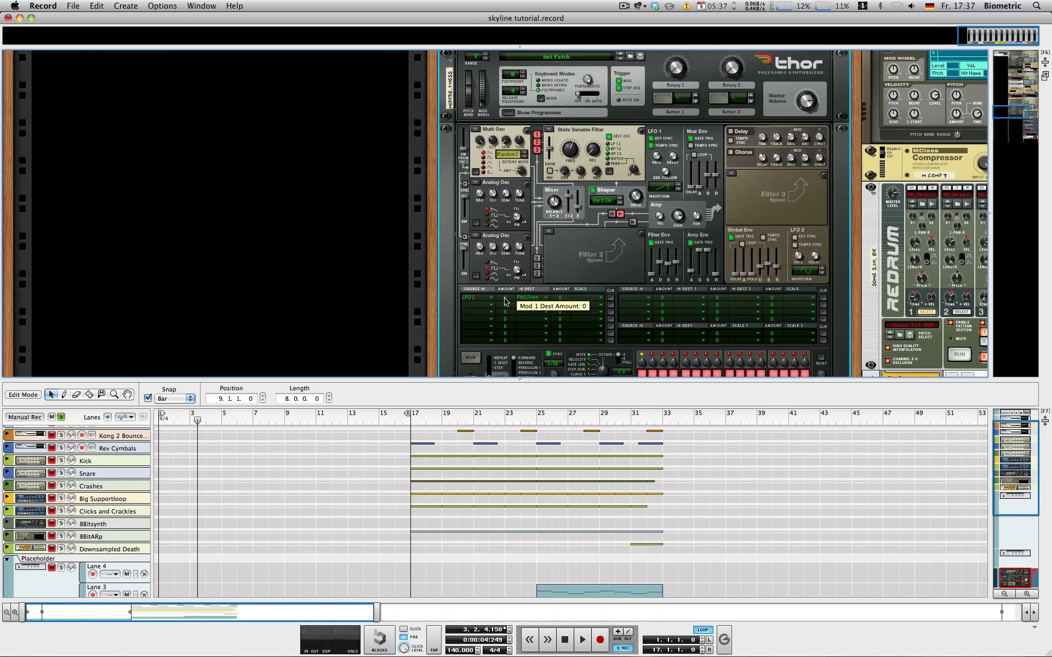
left_click_drag(503, 301, 411, 172)
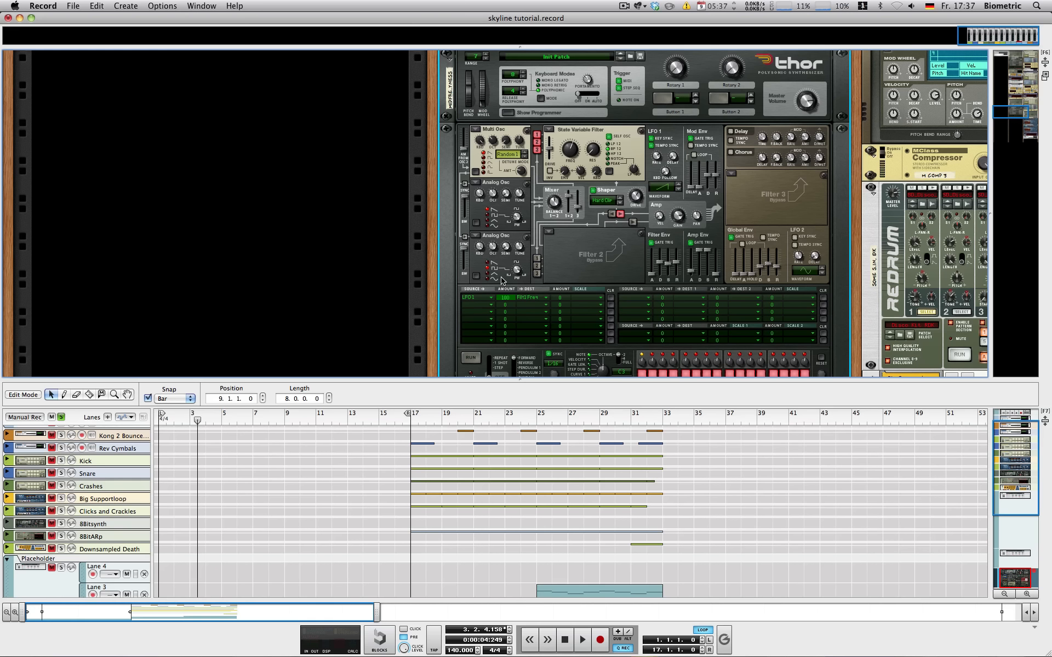
Route LFO 1 to oscillator 3 level in Thor's second modulation slot with an amount of about 73 and audition the sound.
left_click(484, 309)
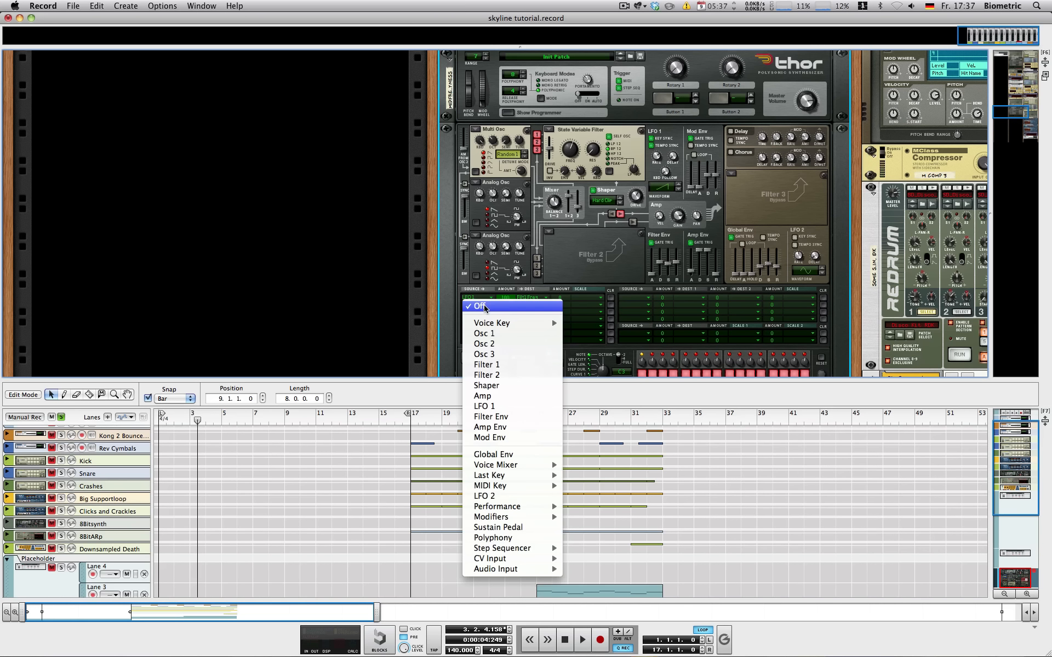
left_click(507, 406)
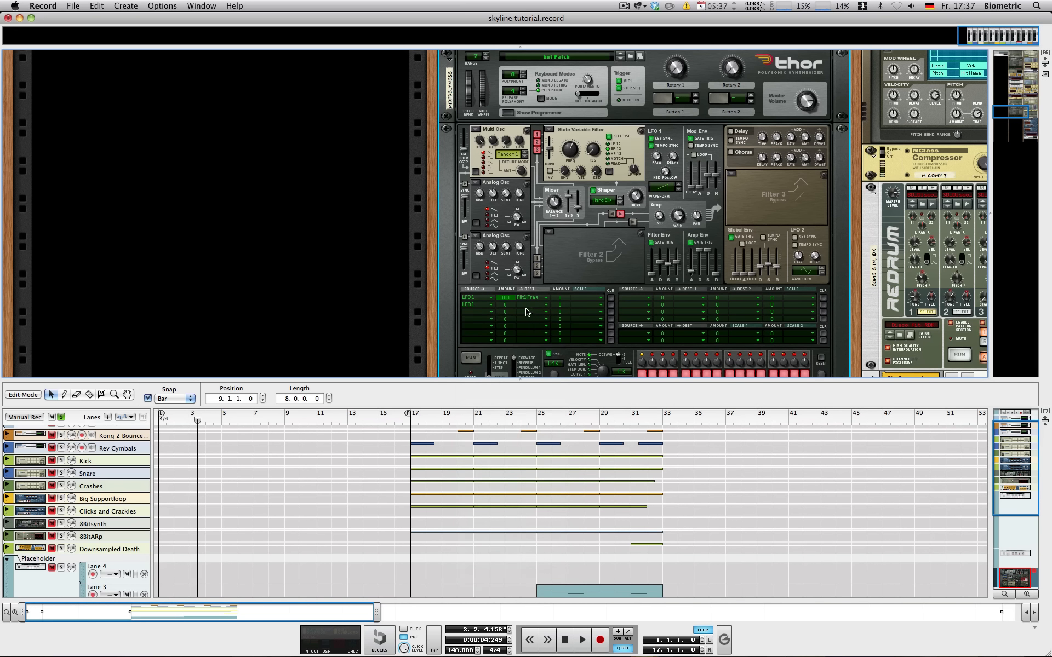
left_click(522, 310)
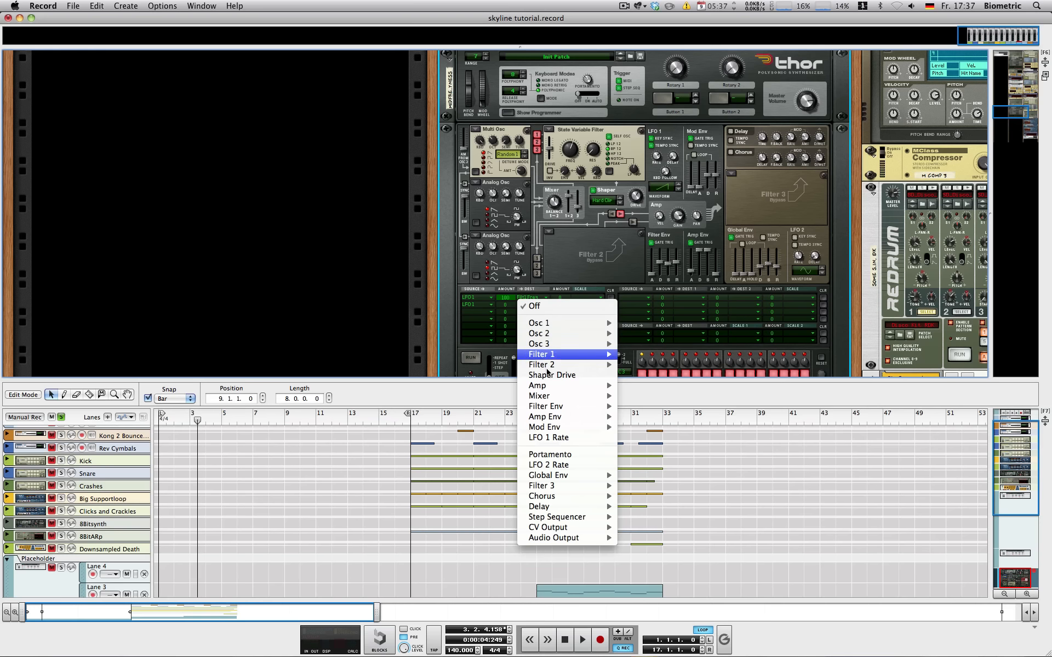
mouse_move(570, 395)
left_click(651, 417)
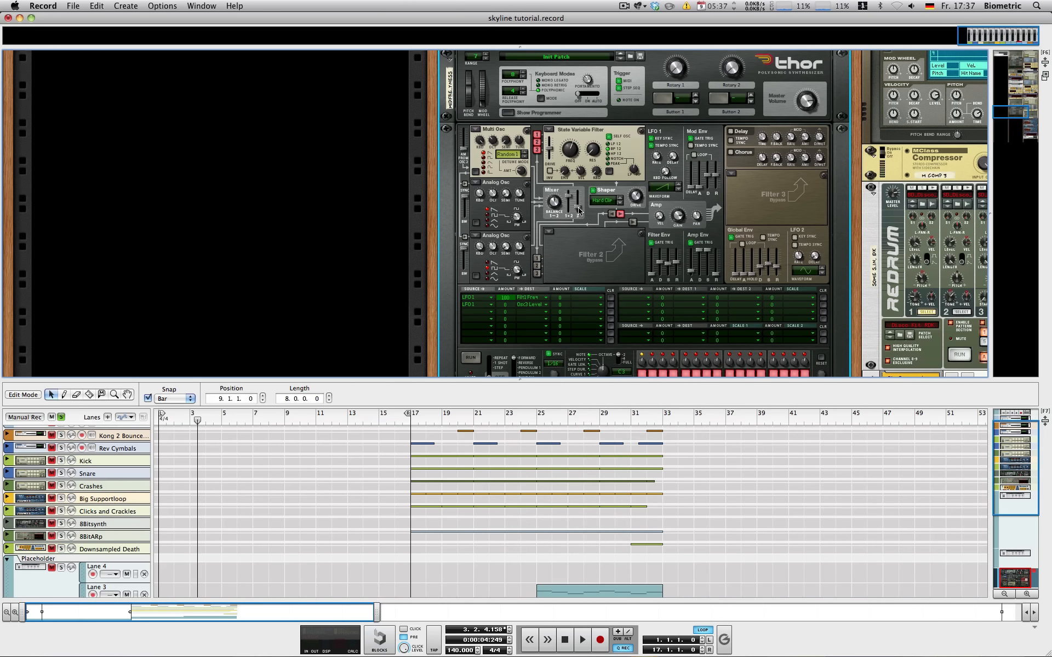
left_click_drag(505, 305, 464, 275)
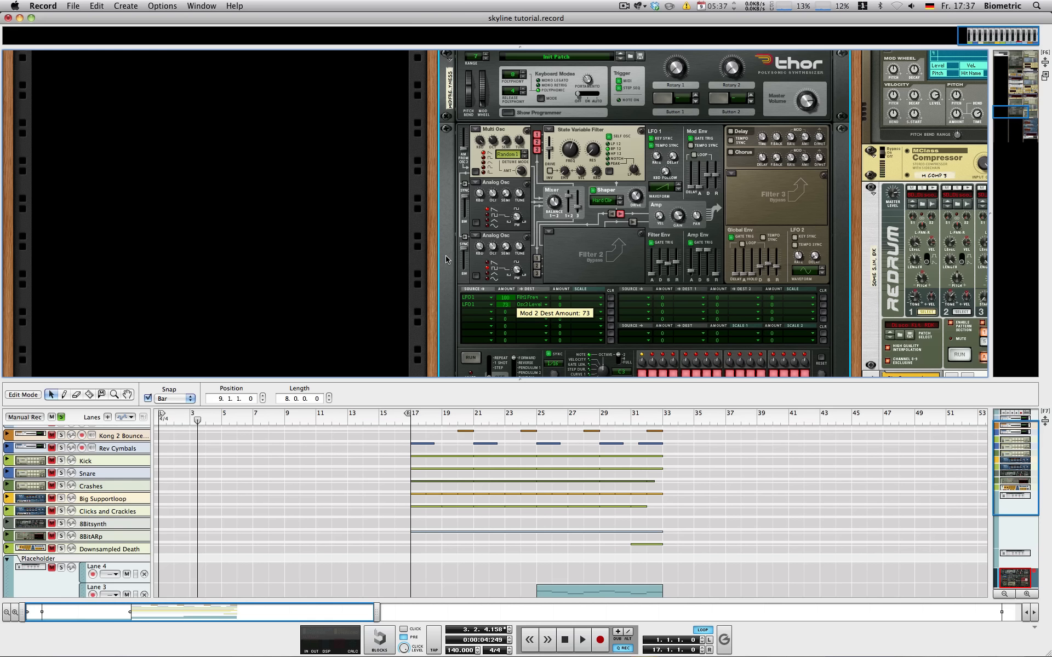
key("space")
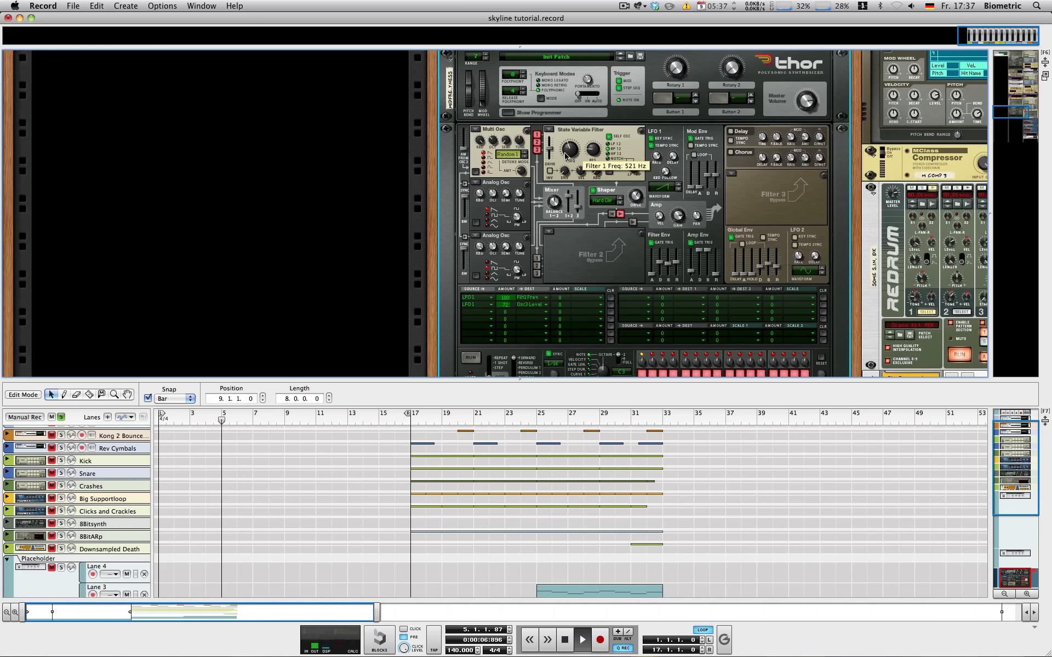
key("space")
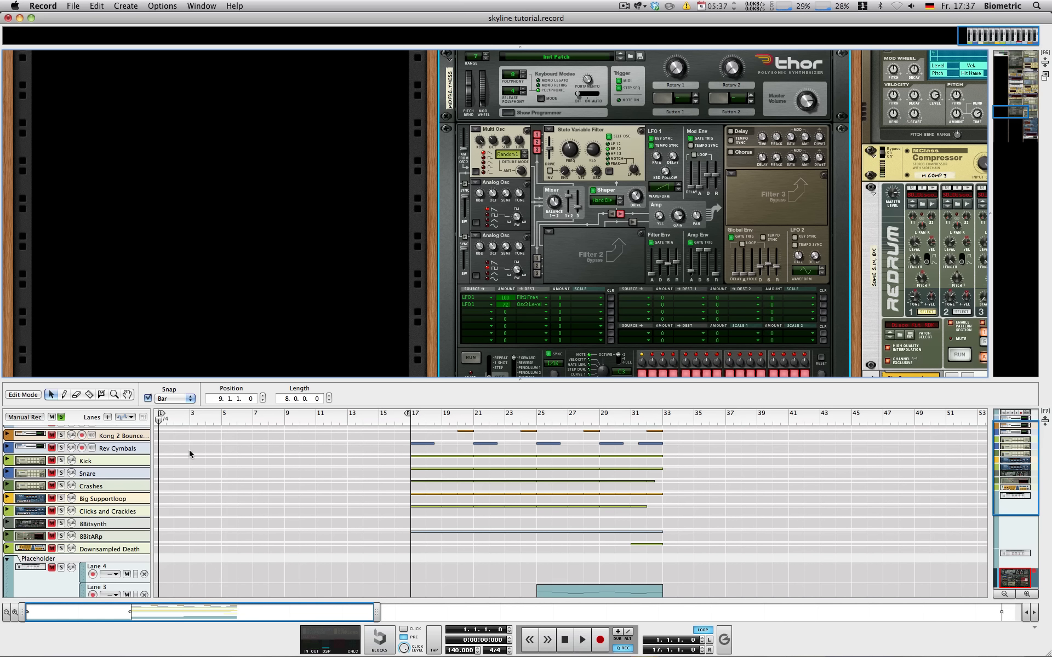
Solo Combinator 1 together with the Midfrequency nastyness track, play both, and set Thor's master volume to about 2.7 dB.
scroll(221, 487, "down", 5)
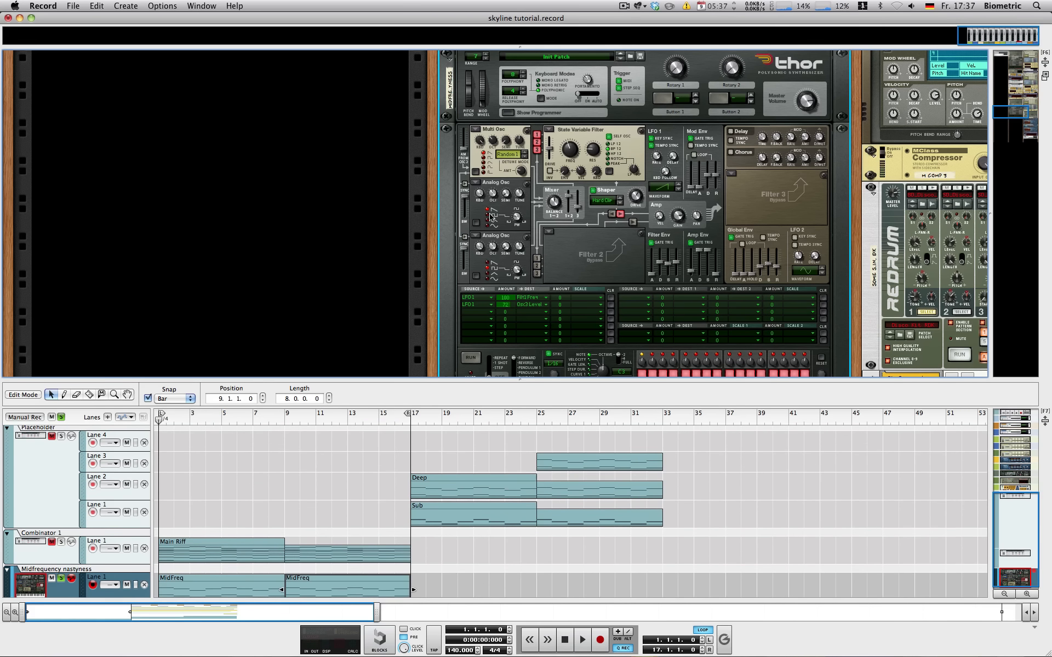
left_click(62, 542)
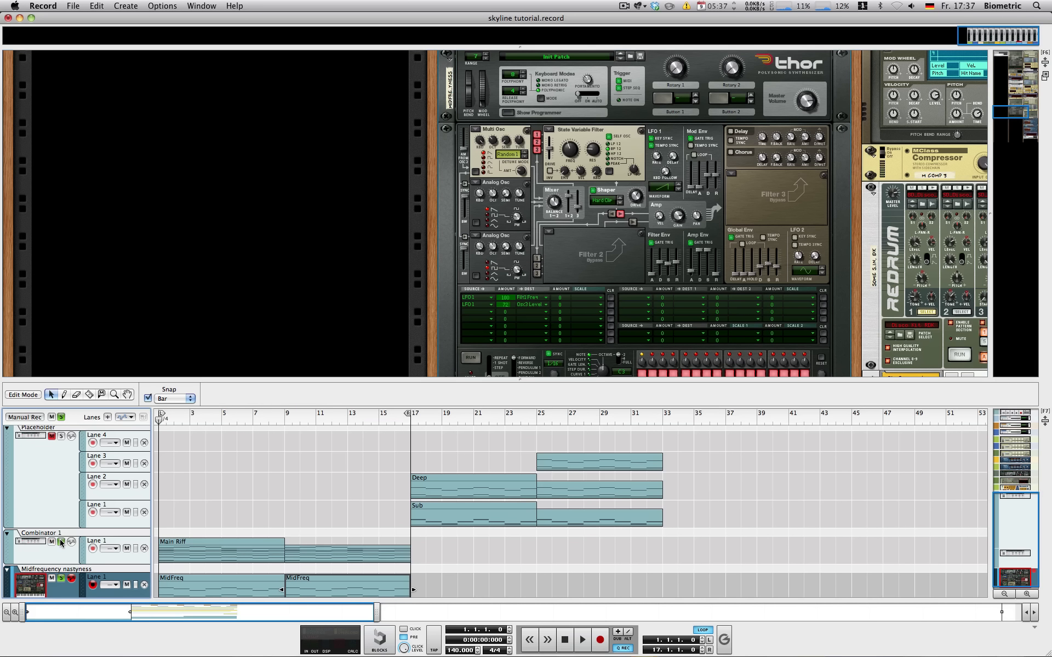
key("space")
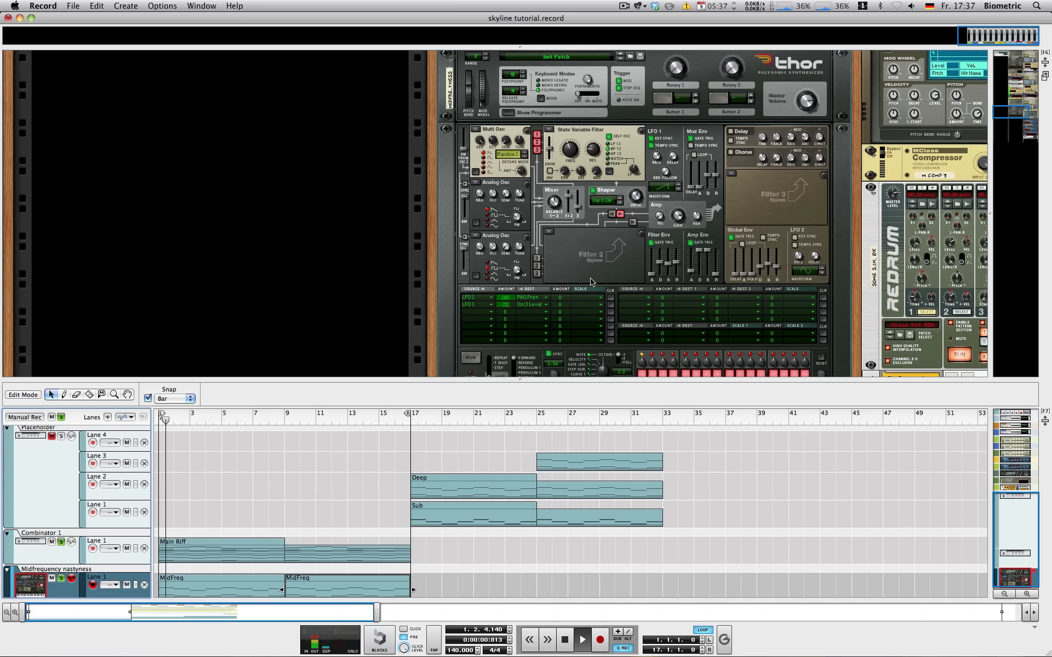
left_click_drag(806, 101, 782, 92)
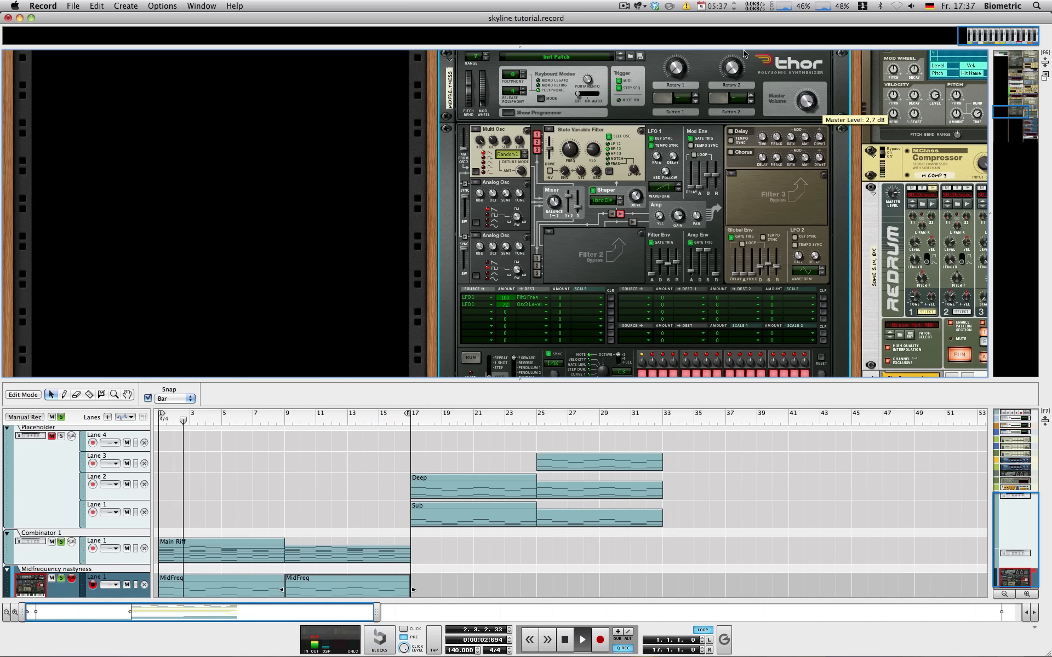
Lower the Combinator 1 and Midfrequency channel faders in the mixer and audition the balance of both basses.
left_click_drag(738, 49, 744, 204)
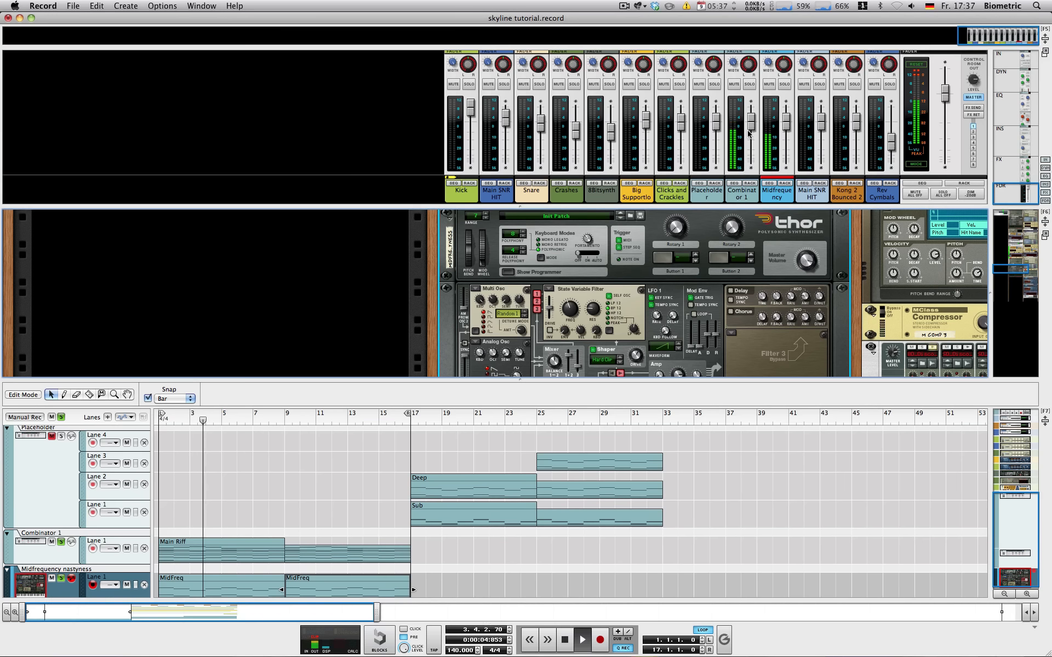
key("space")
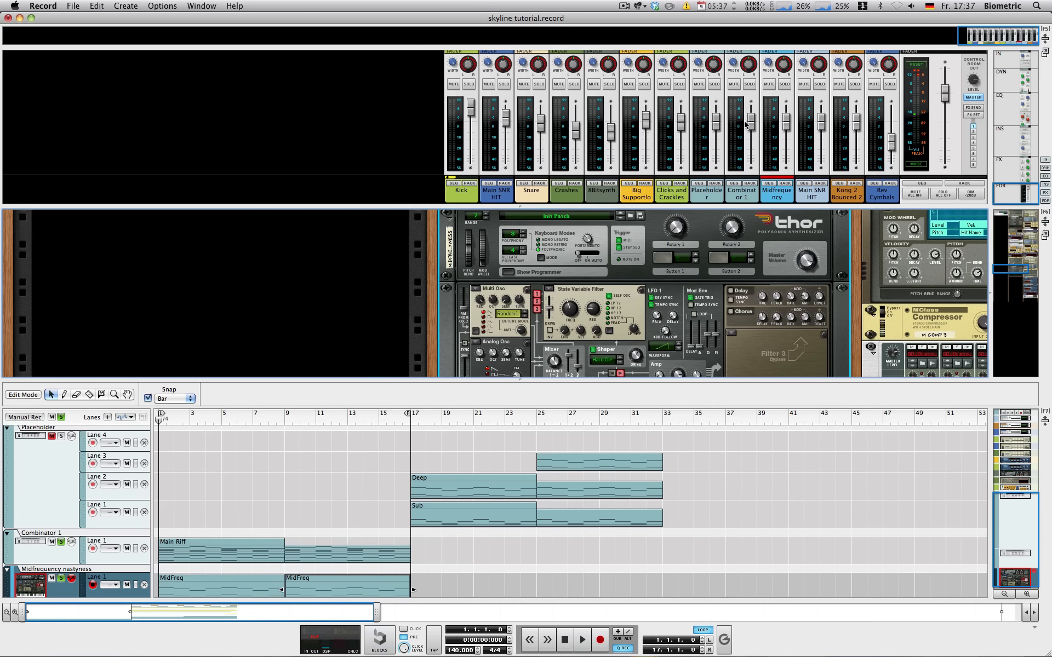
left_click_drag(749, 127, 787, 140)
left_click(785, 124)
key("space")
key("space")
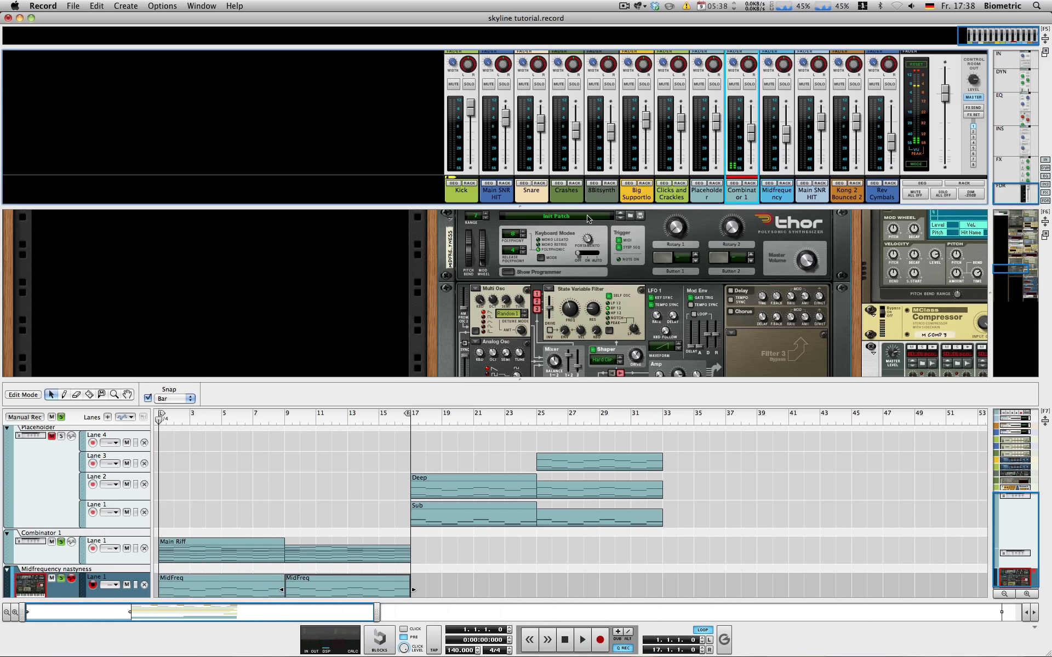
Add a Scream 4 Distortion unit directly below the Thor synthesizer in the rack.
left_click_drag(573, 207, 572, 48)
scroll(536, 302, "down", 5)
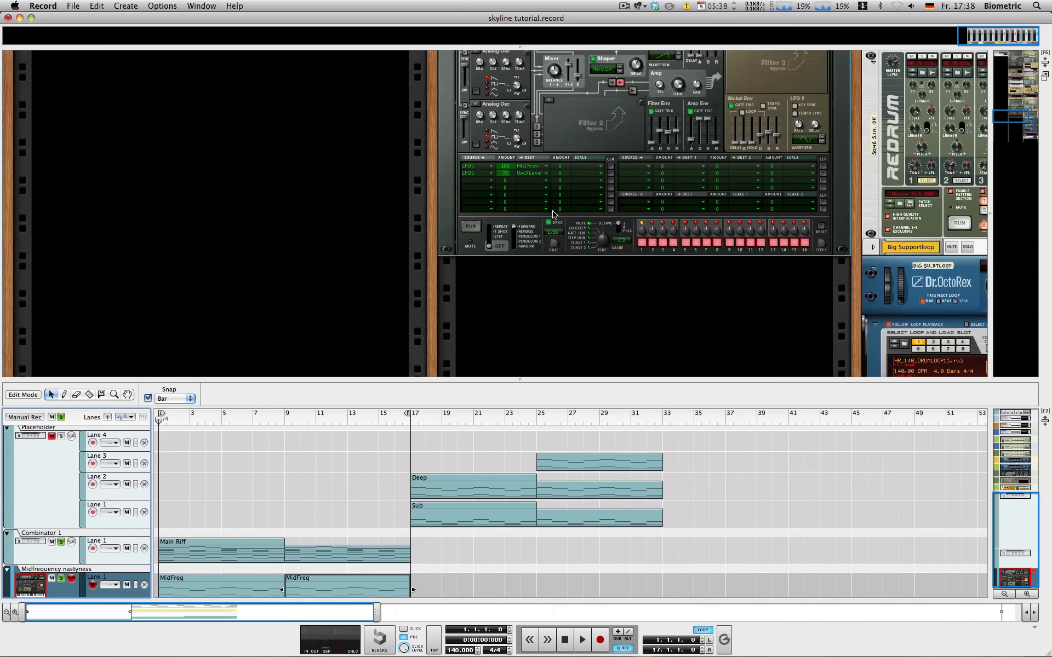
right_click(536, 302)
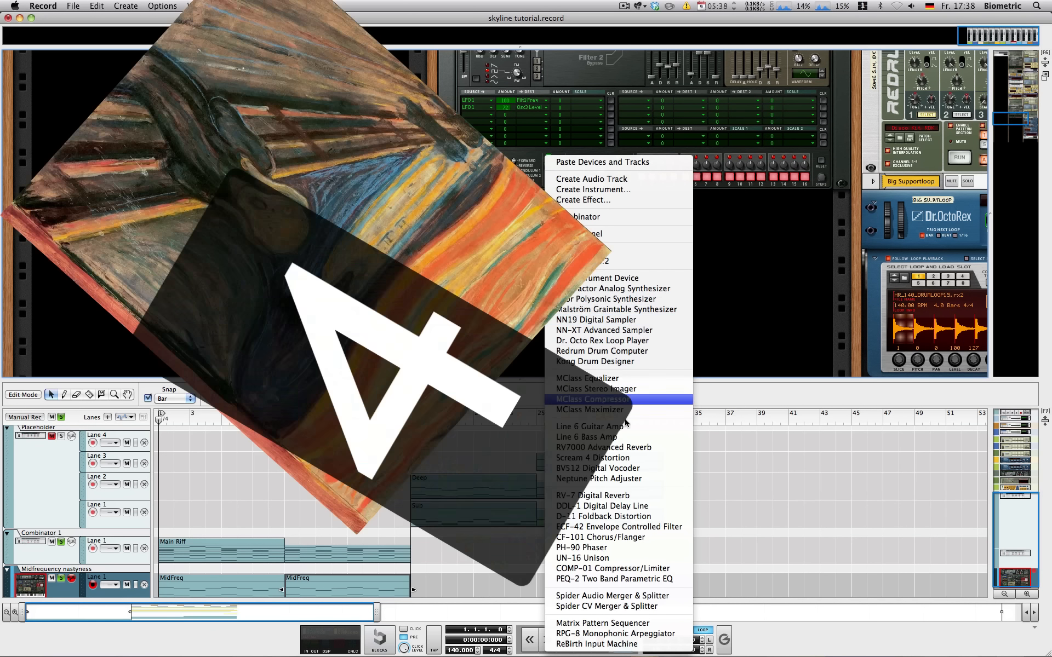
left_click(592, 458)
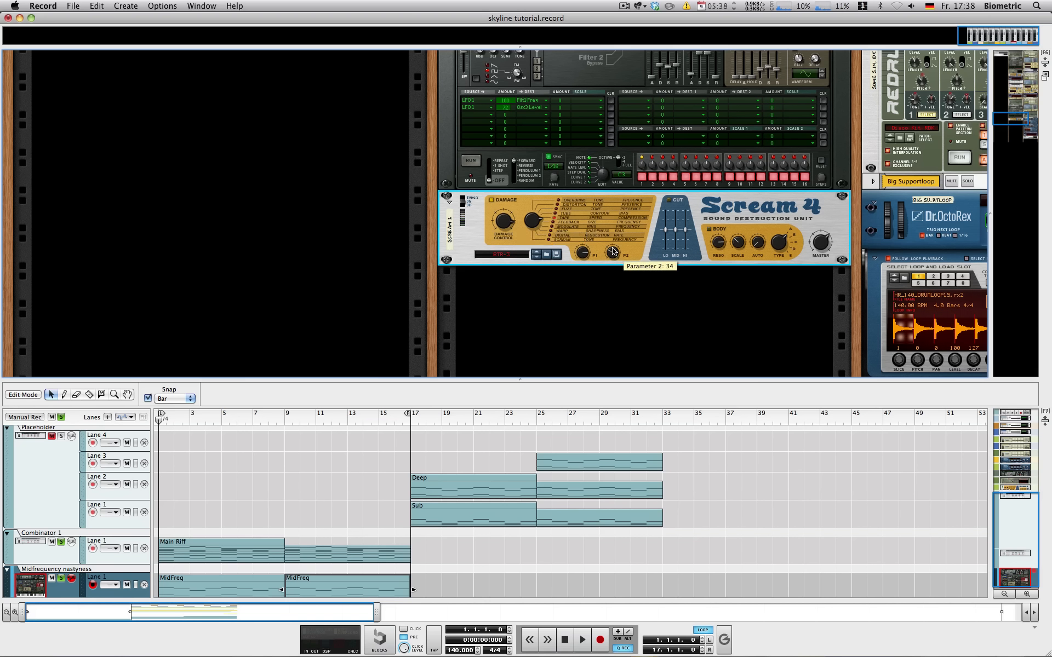
Unsolo Combinator 1 during playback, enable Scream 4's Cut section and lower its low band.
key("space")
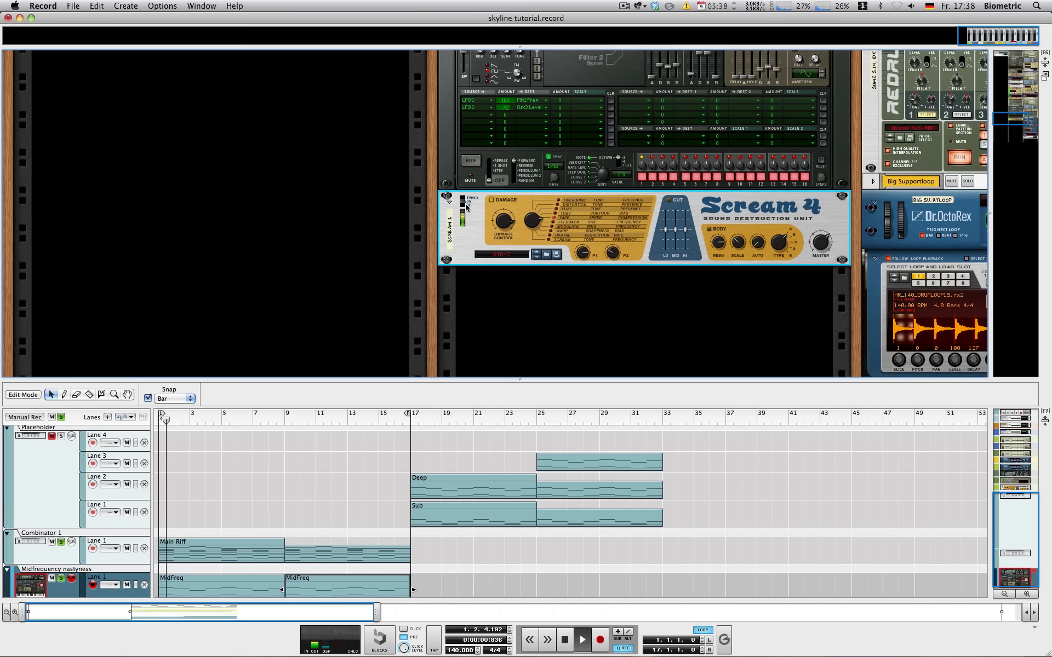
left_click(61, 543)
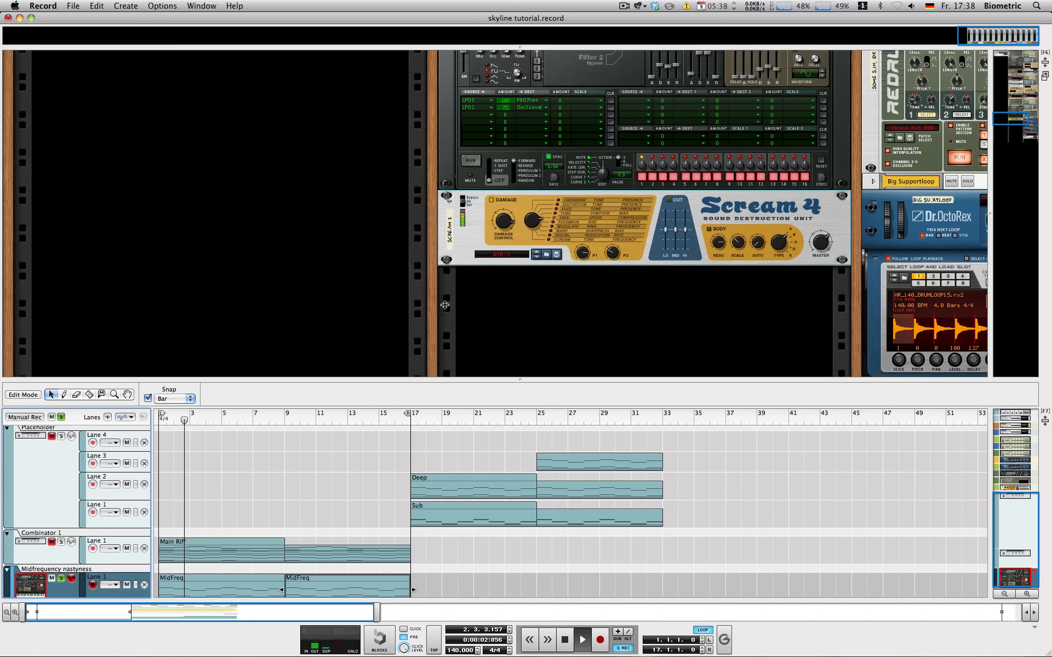
left_click(664, 243)
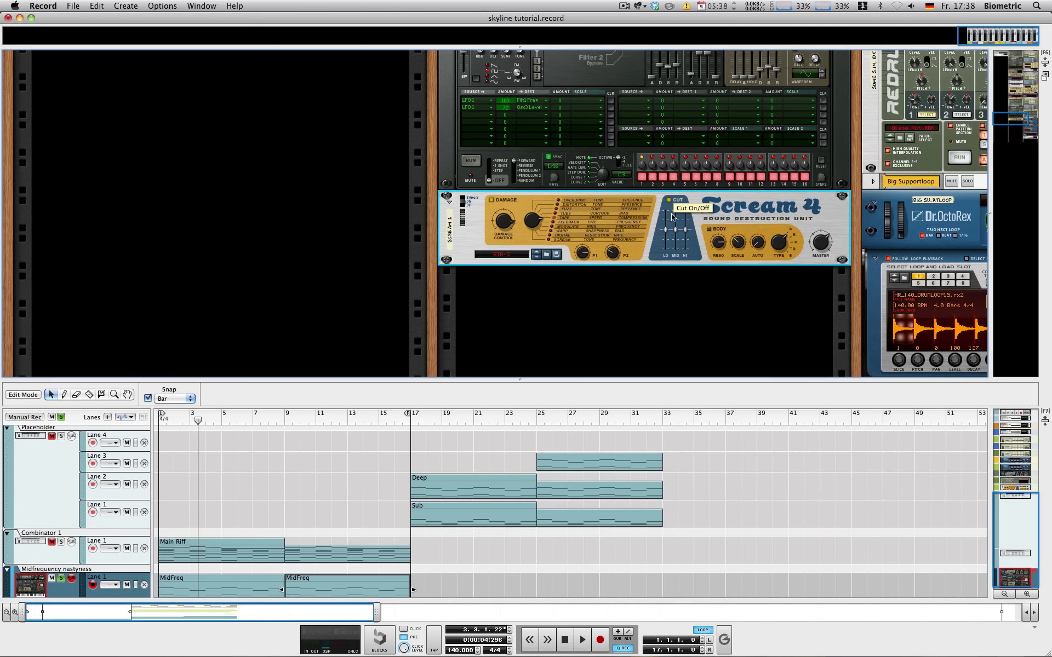
mouse_move(665, 243)
left_mouse_down()
mouse_move(665, 252)
mouse_move(676, 229)
left_mouse_up()
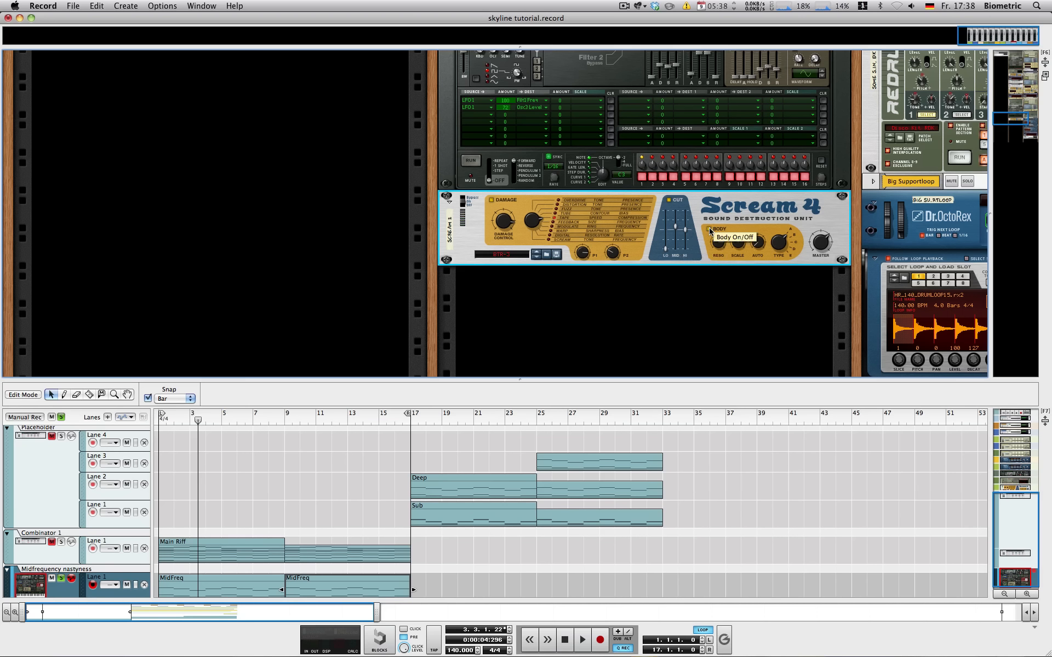
Cable Thor's CV 1 modulation output to Scream 4's Body Scale CV input and set that input's amount to about 121.
scroll(710, 231, "up", 5)
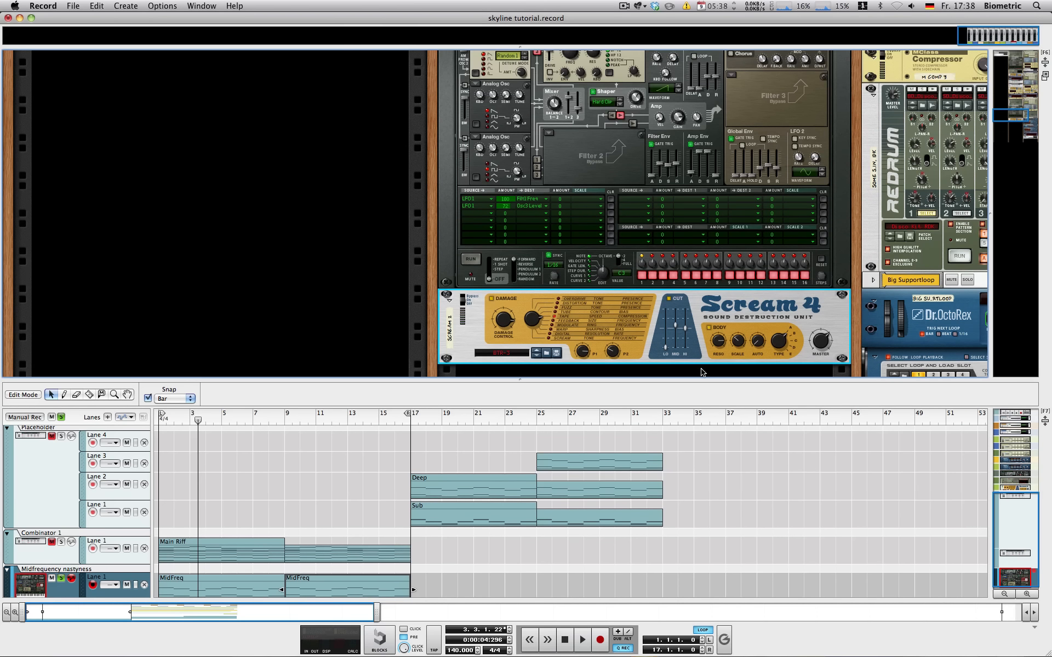
key("Tab")
scroll(678, 255, "up", 3)
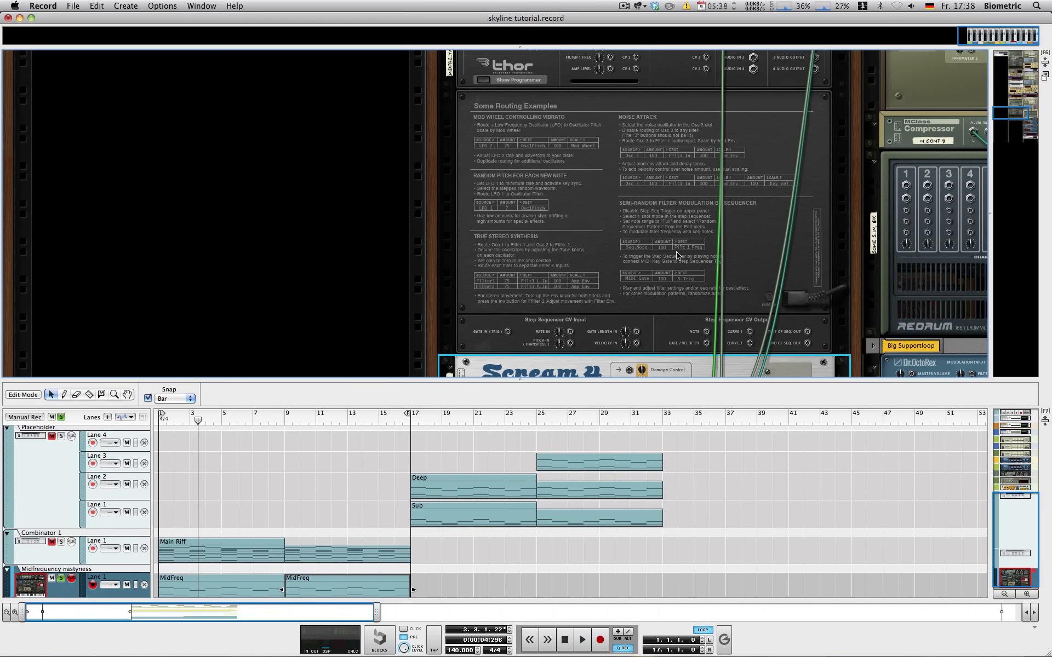
scroll(679, 252, "up", 7)
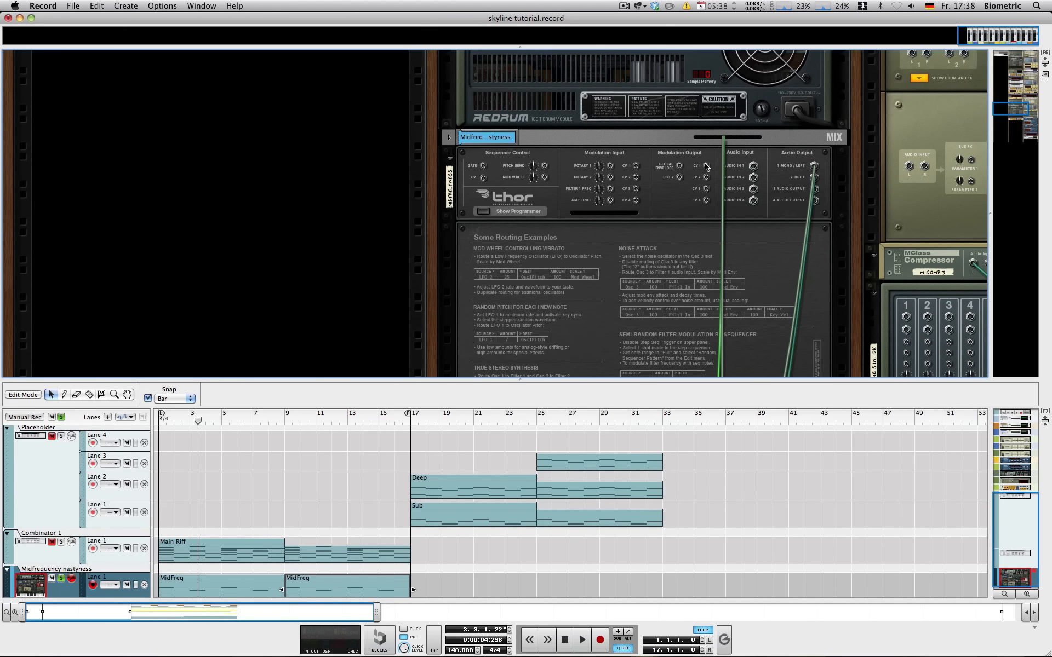
left_click(707, 167)
scroll(679, 252, "down", 10)
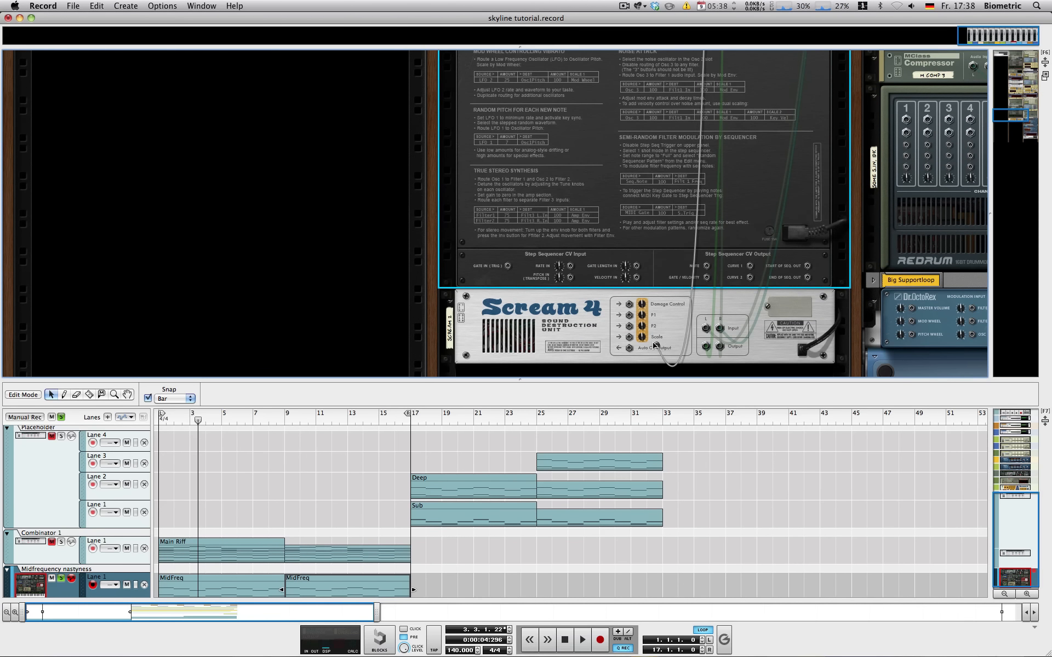
left_click_drag(656, 345, 629, 337)
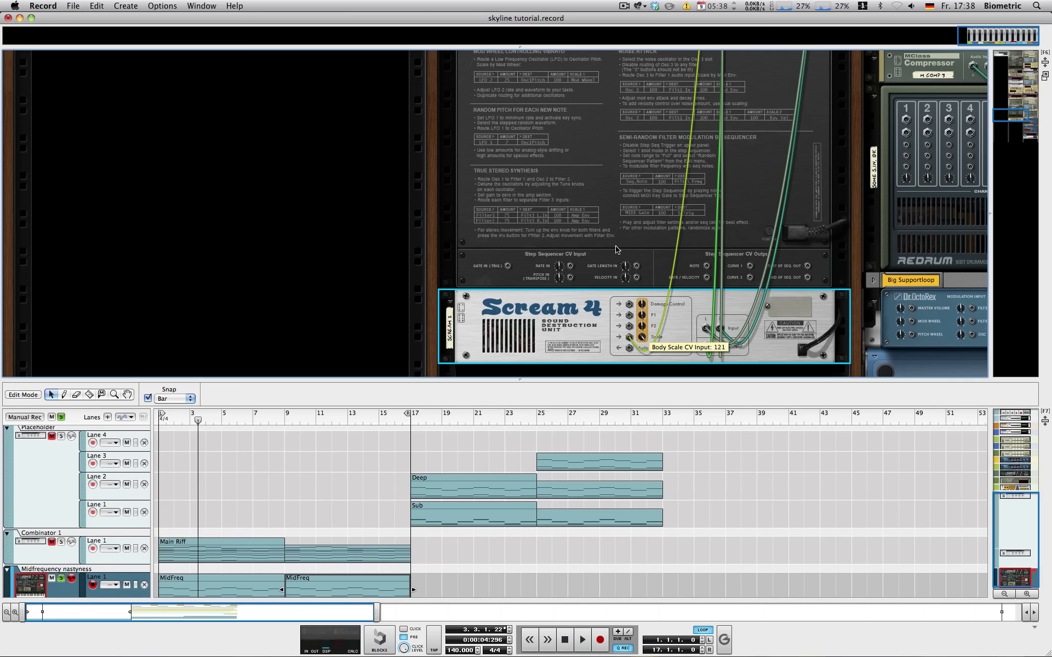
key("Tab")
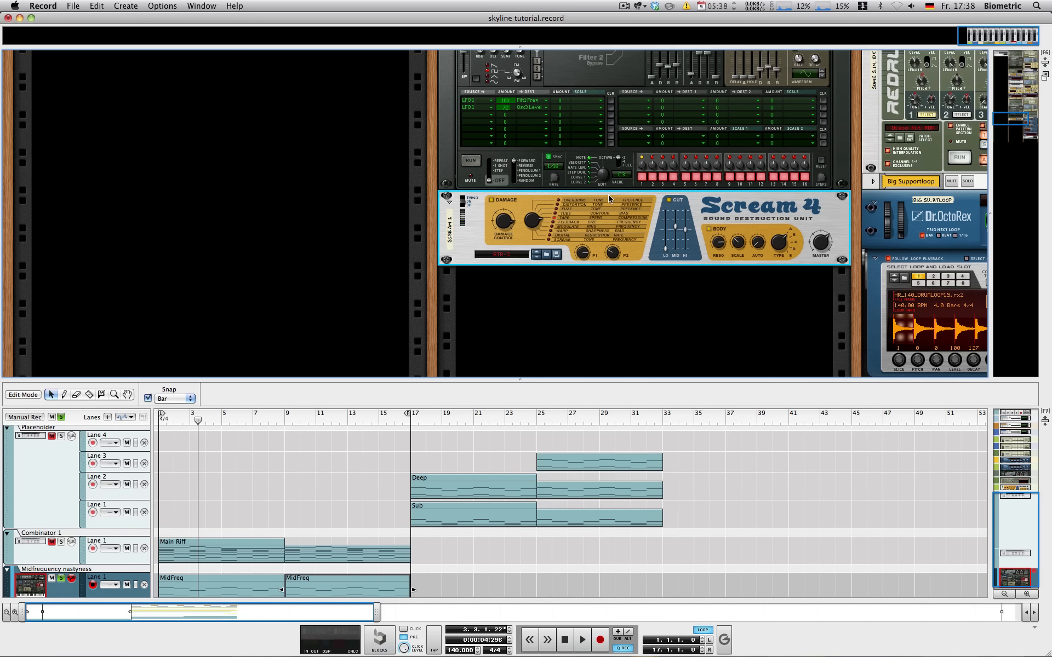
Route LFO 1 to CV output 1 in Thor's third modulation slot with an amount of 100.
scroll(602, 198, "up", 5)
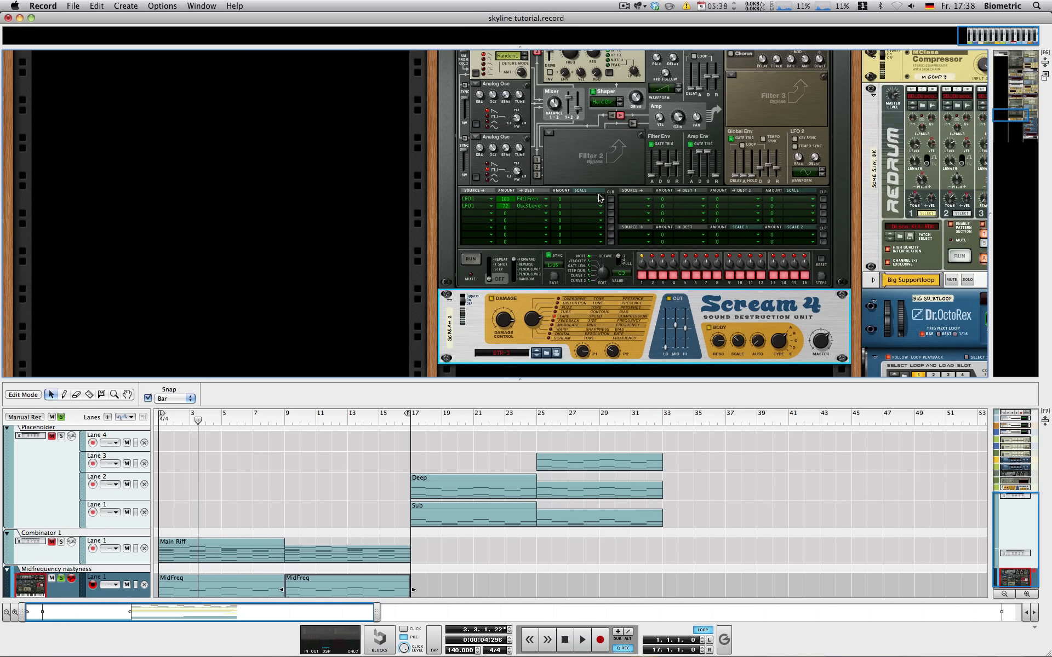
left_click(470, 215)
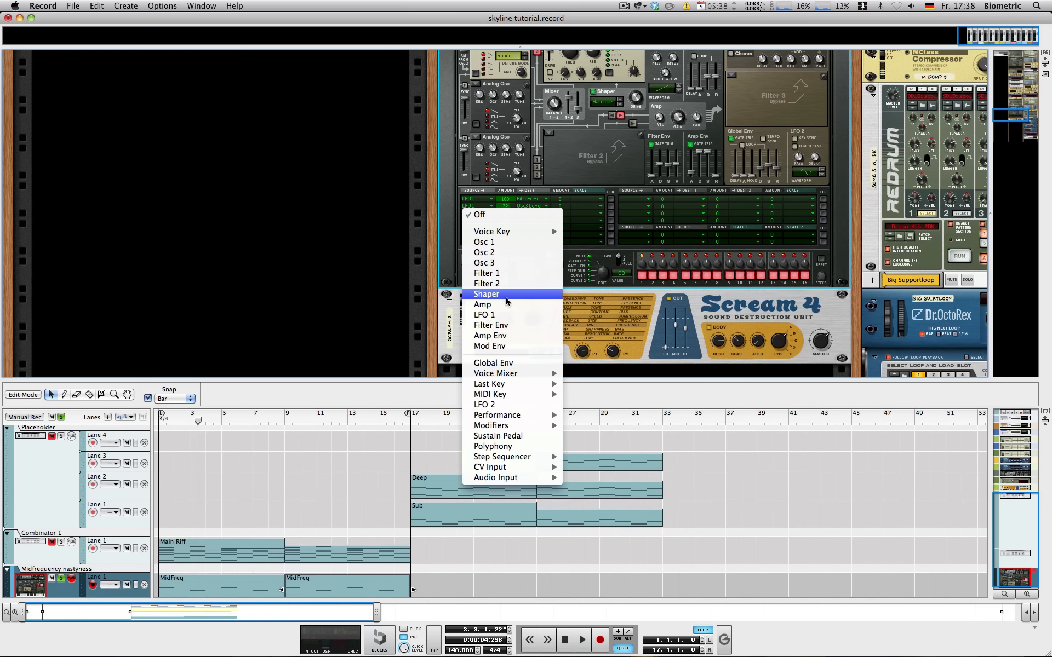
left_click(484, 314)
left_click(527, 214)
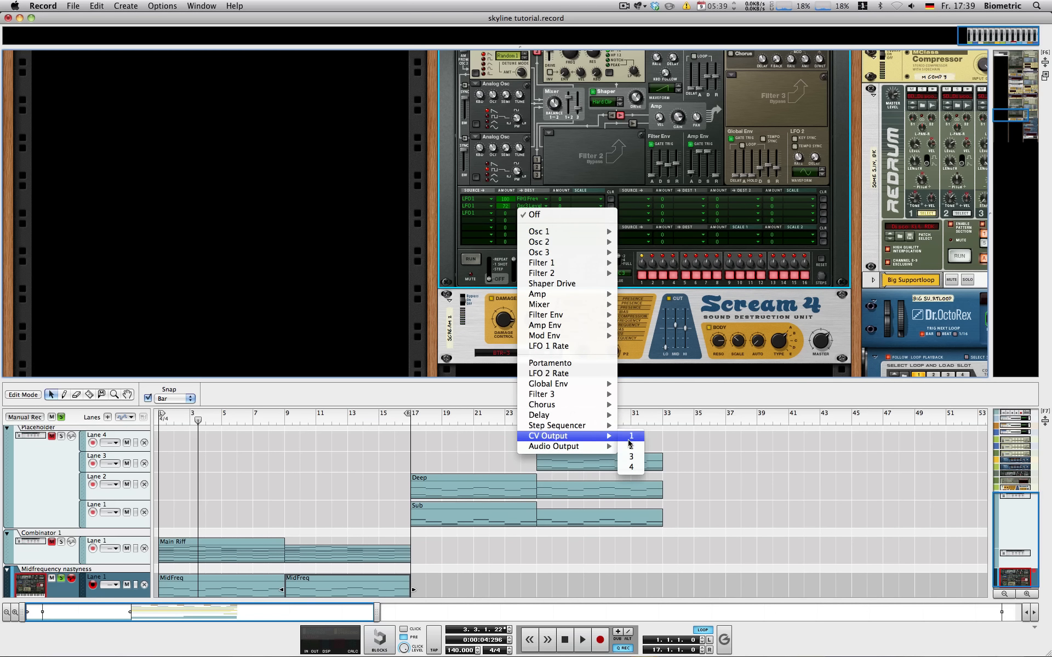
left_click_drag(504, 214, 479, 202)
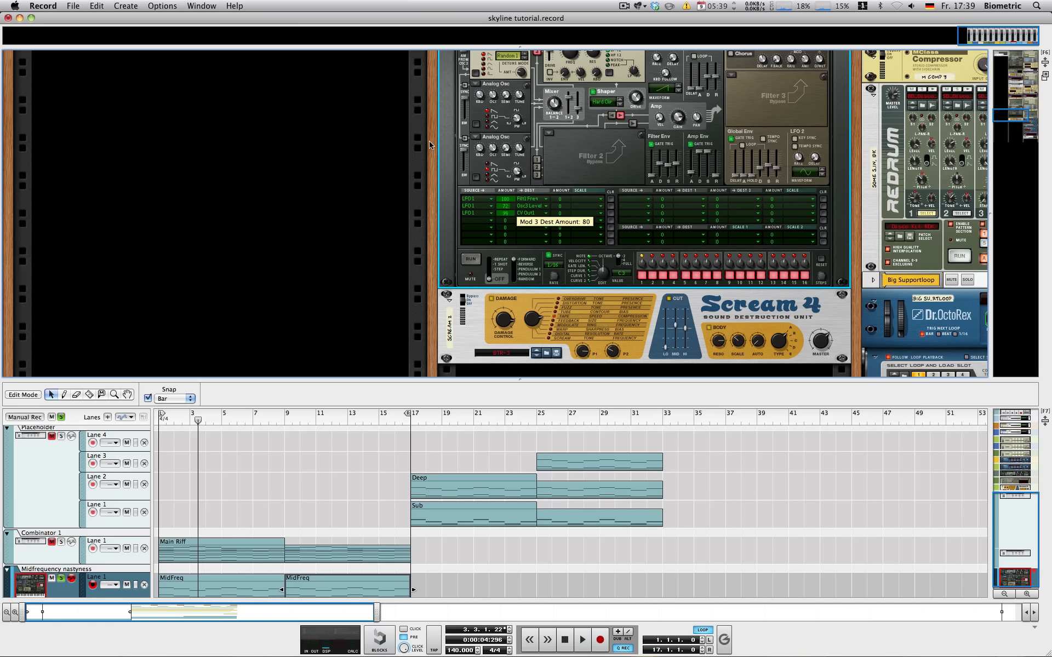
left_click_drag(429, 145, 427, 129)
Audition the modulated distortion from the song start and set Scream 4's Body resonance to about 33.
key("shift+Return")
key("space")
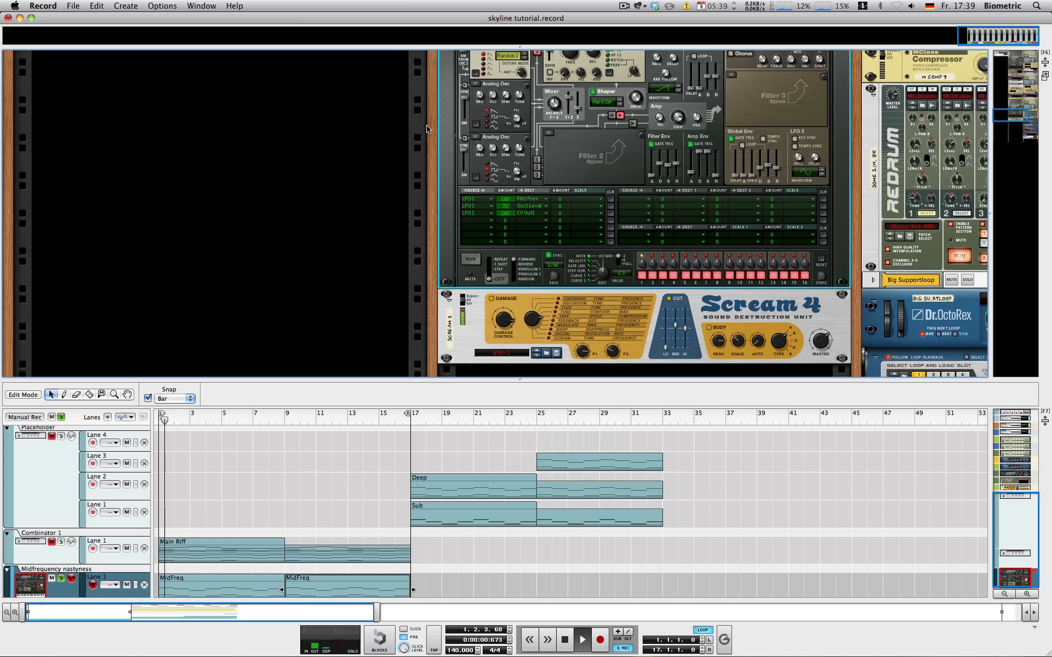
key("space")
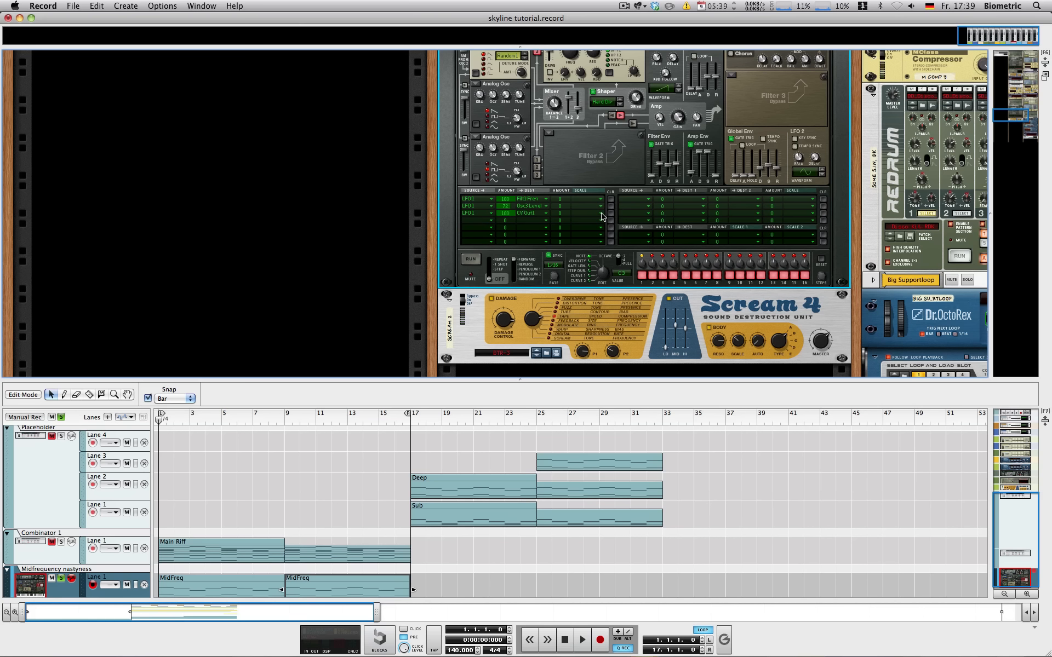
left_click_drag(722, 346, 719, 404)
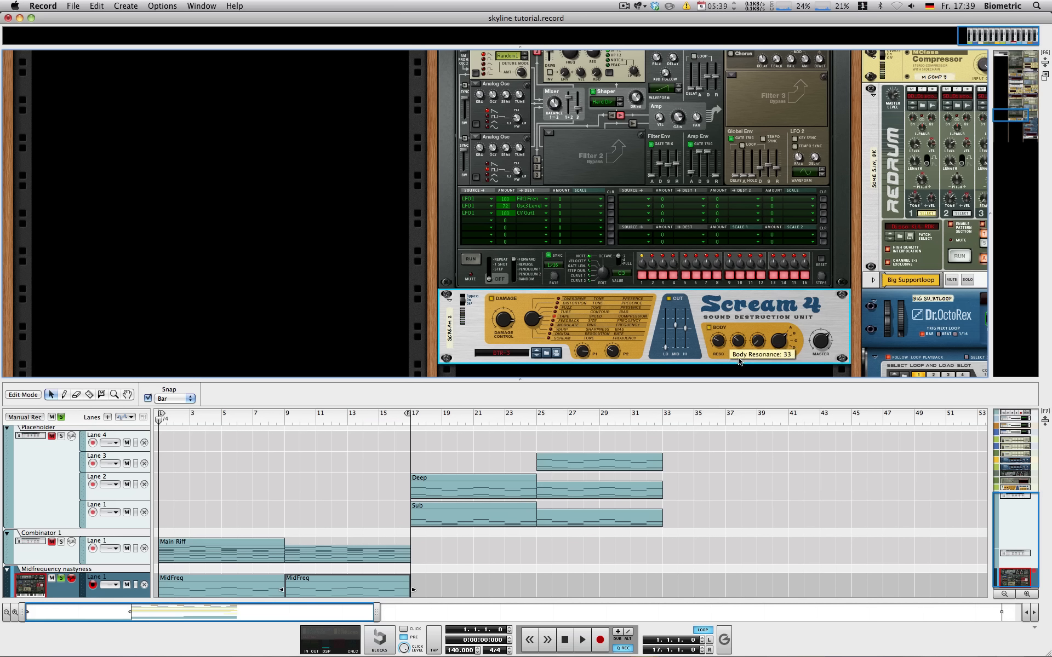
key("space")
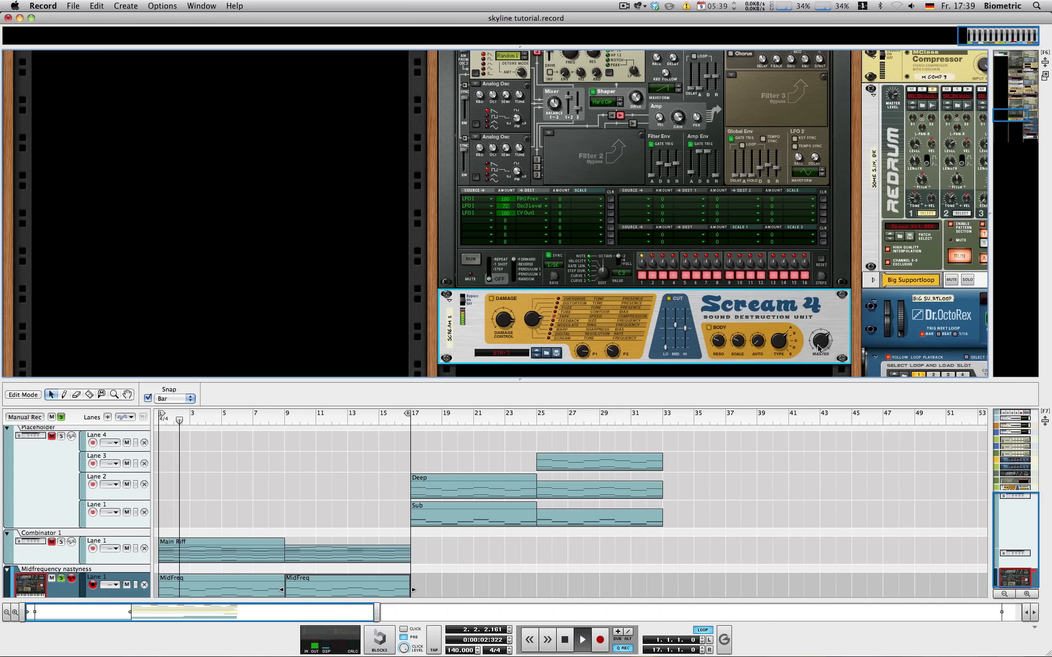
Clear all track solos and briefly audition the full arrangement from the song start.
key("space")
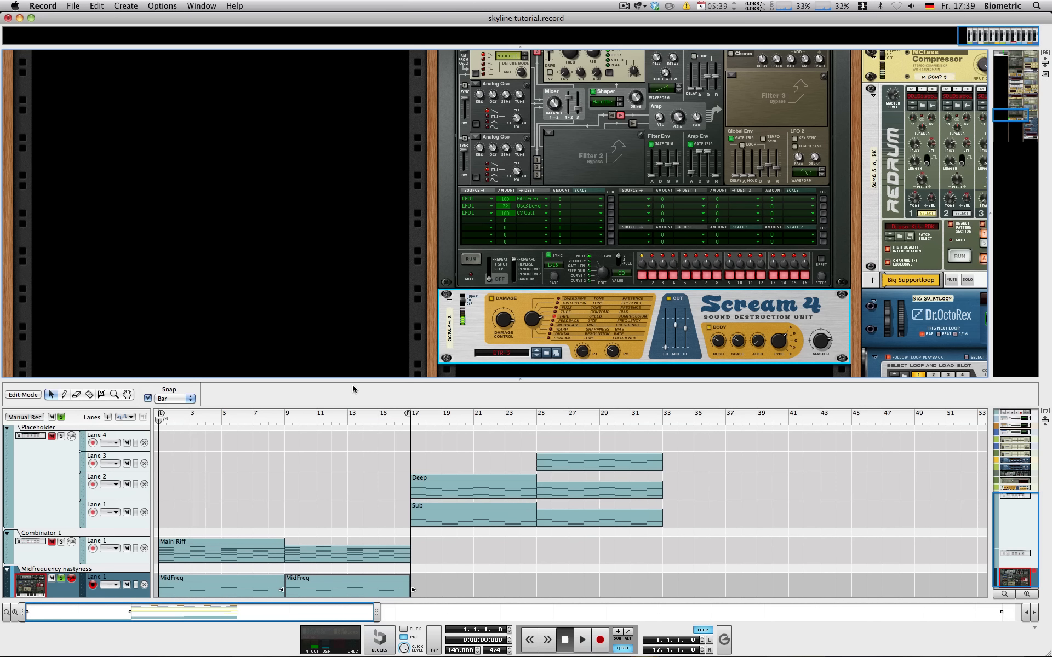
scroll(90, 444, "down", 1)
left_click(61, 417)
key("space")
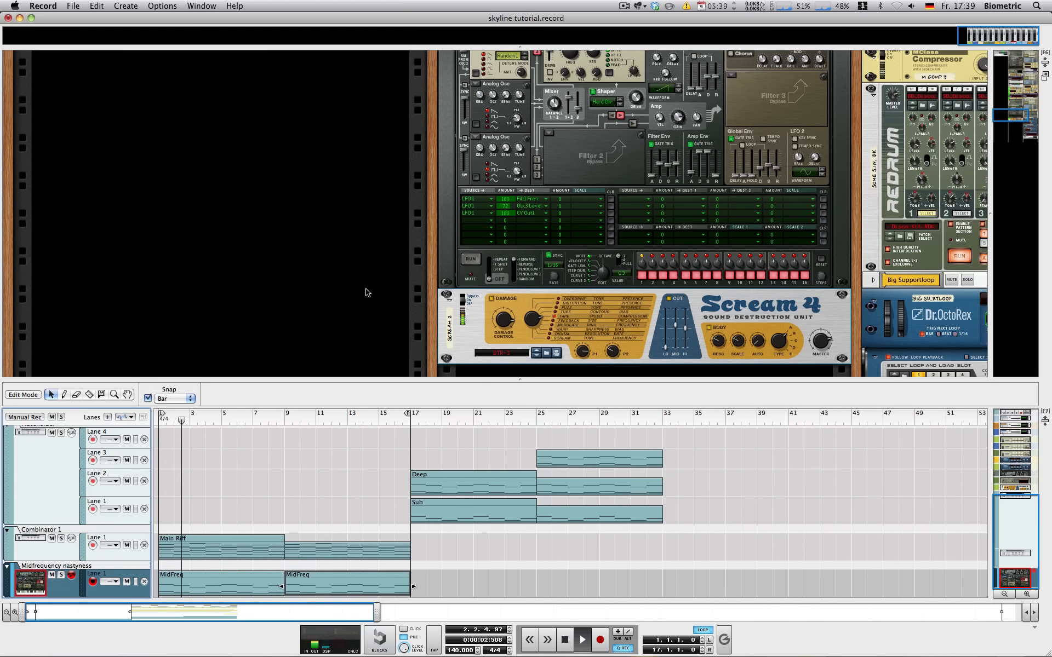
key("space")
Add a second Thor Polysonic Synthesizer below Scream 4, initialize its patch and show its programmer.
scroll(384, 292, "down", 5)
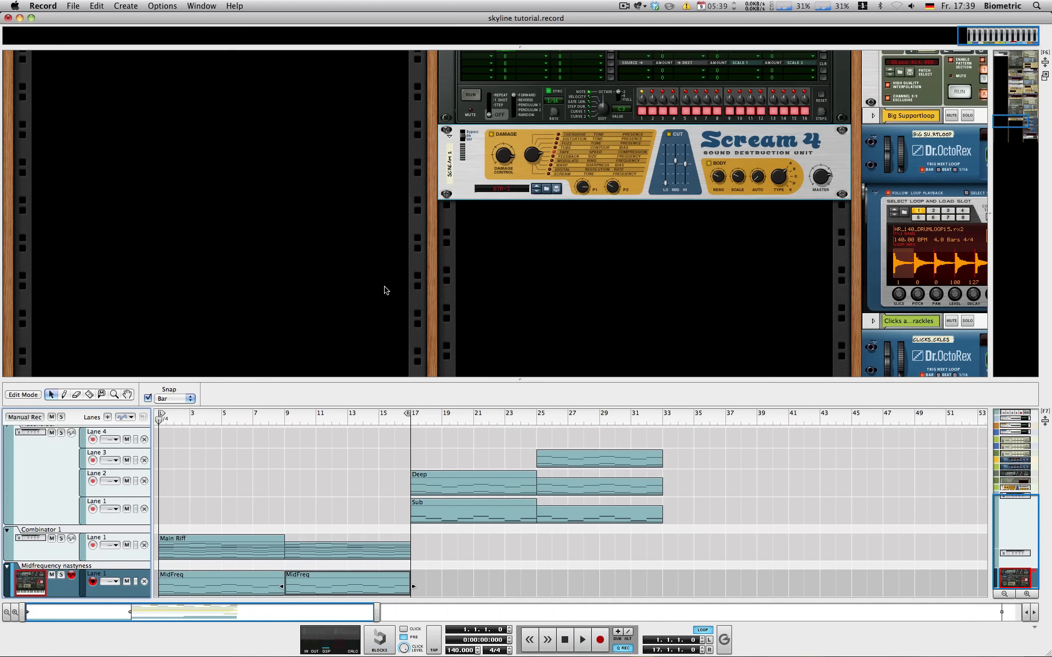
scroll(545, 296, "down", 1)
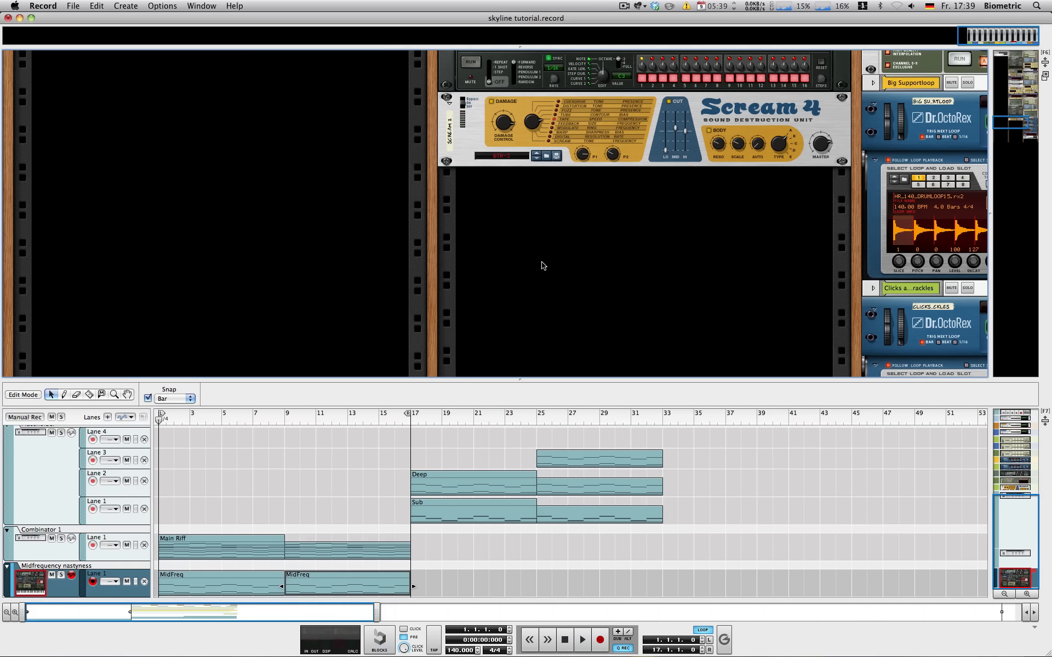
right_click(537, 263)
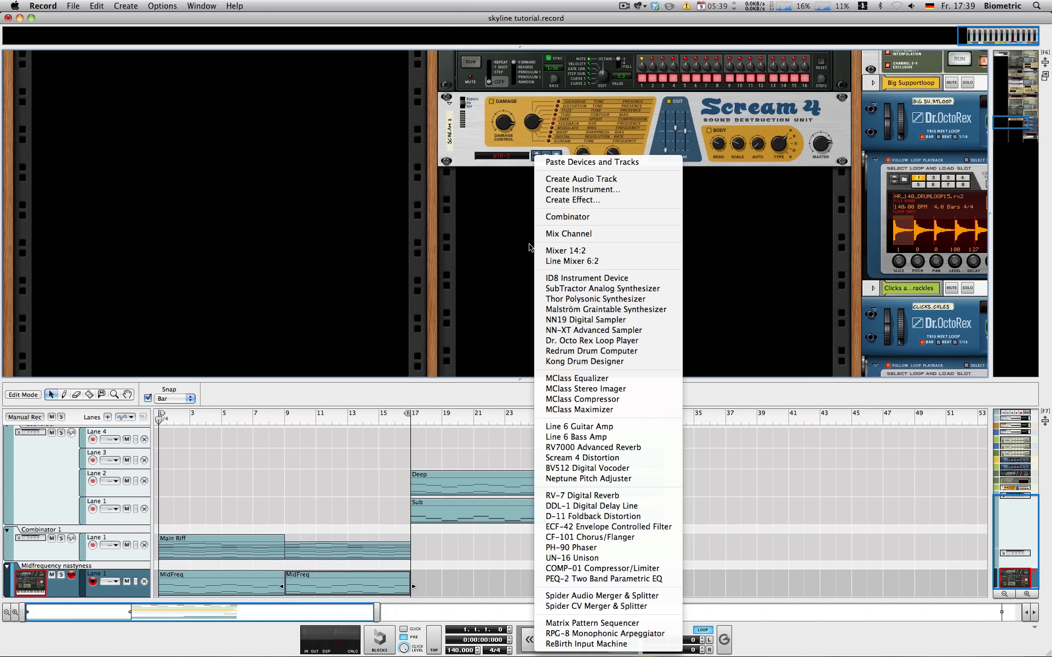
left_click(542, 298)
right_click(494, 215)
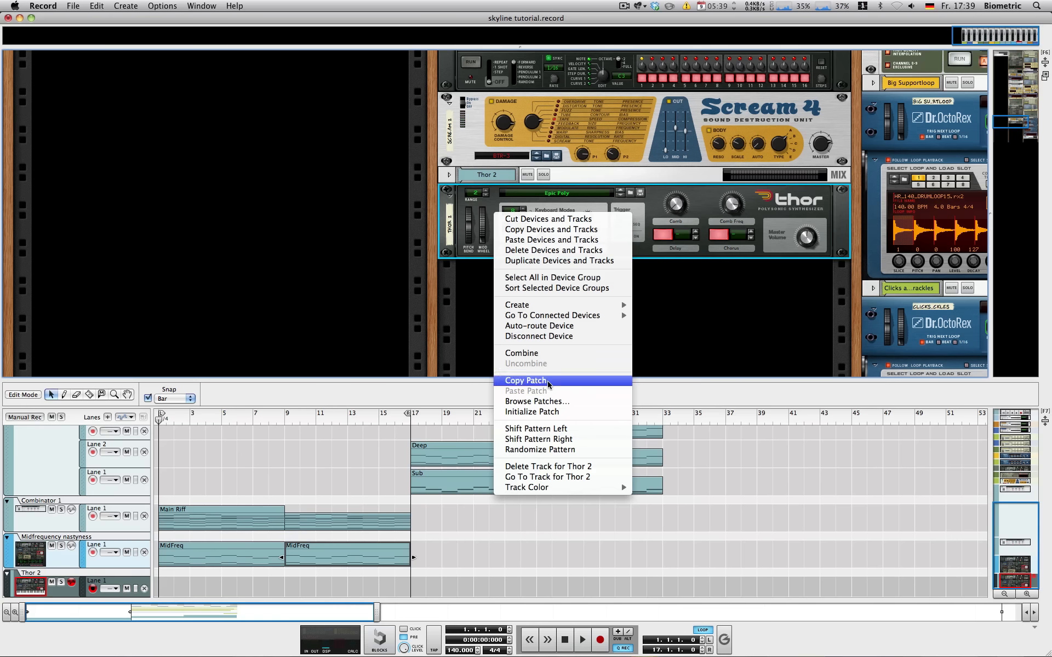
left_click(549, 412)
left_click(510, 252)
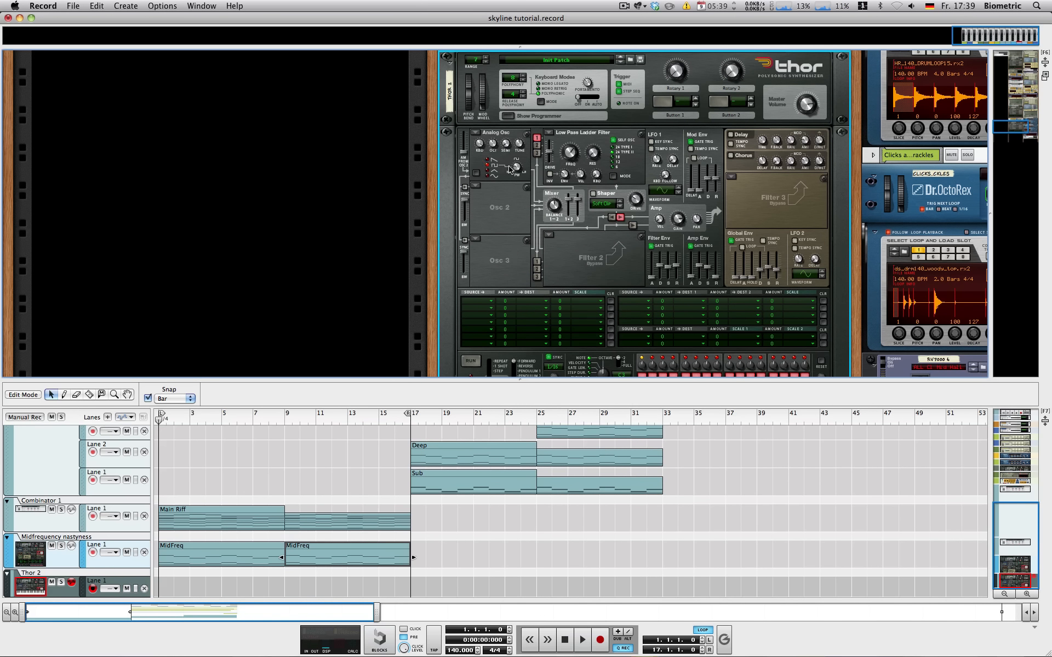
Load an Analog Osc into the new Thor's second oscillator slot and lower the Low Pass Ladder Filter's frequency.
left_click(474, 187)
left_click(488, 122)
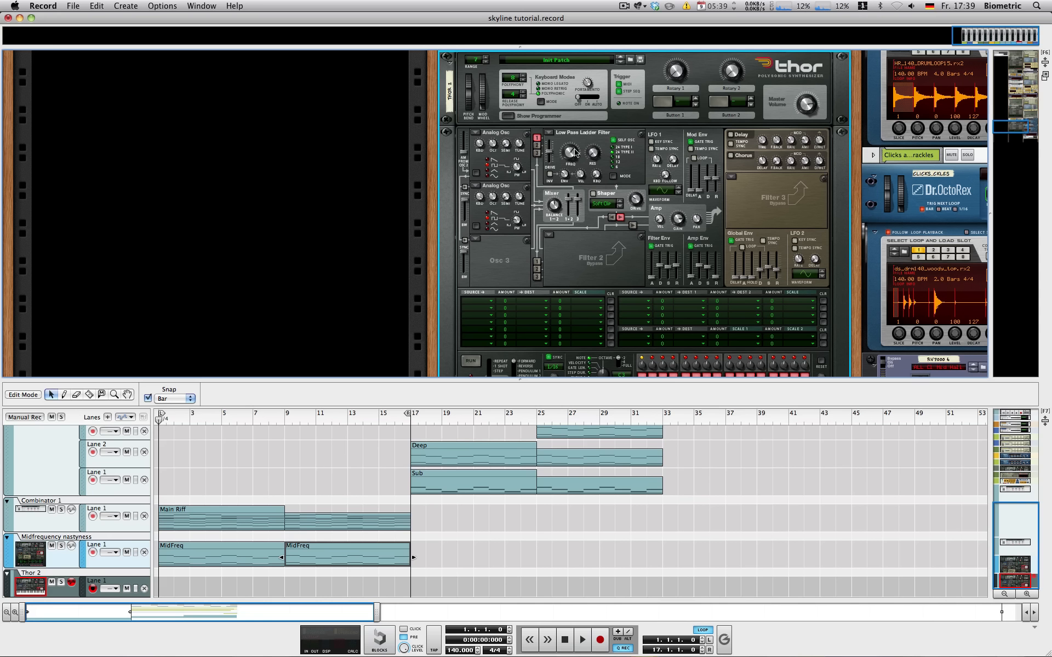
left_click_drag(575, 153, 571, 174)
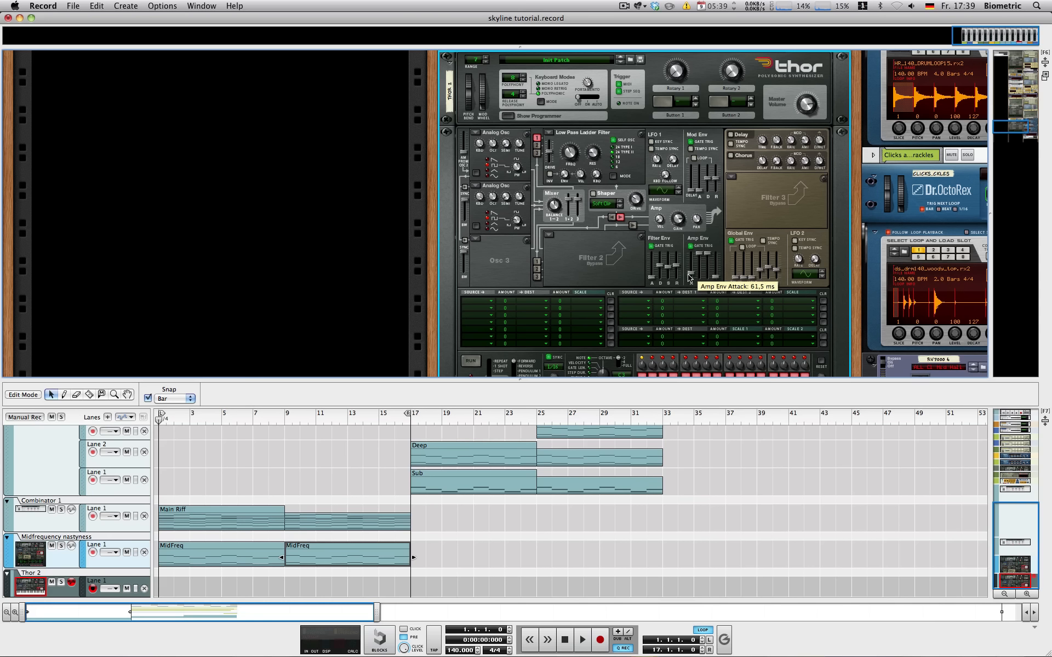
Route LFO 1 to Filter 1 frequency in the new Thor's first modulation slot.
scroll(520, 224, "down", 3)
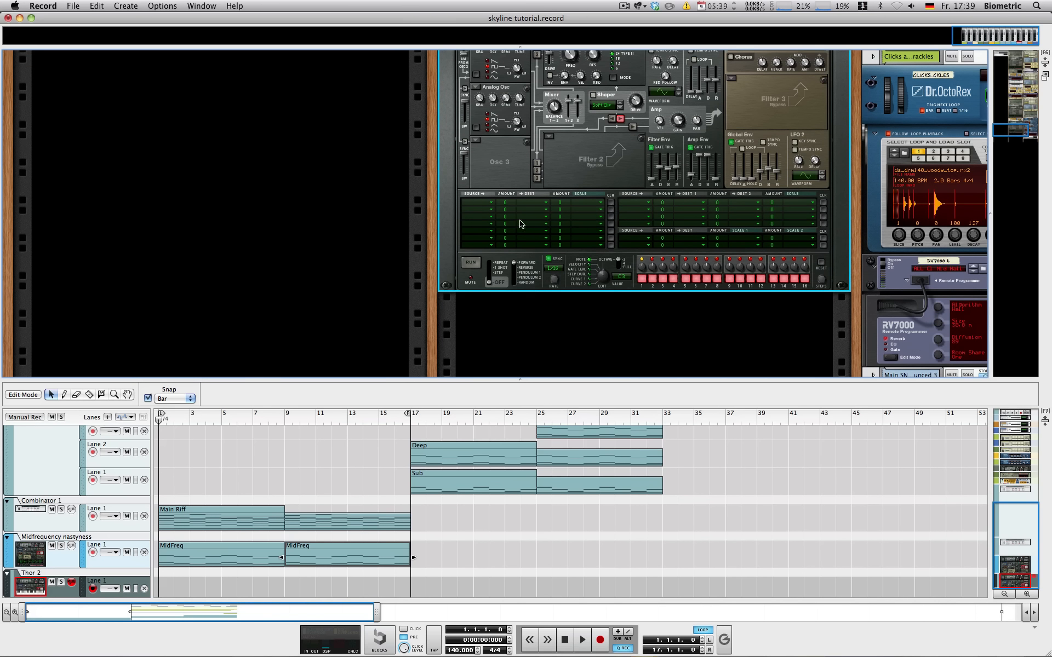
left_click(479, 207)
left_click(534, 299)
left_click(542, 205)
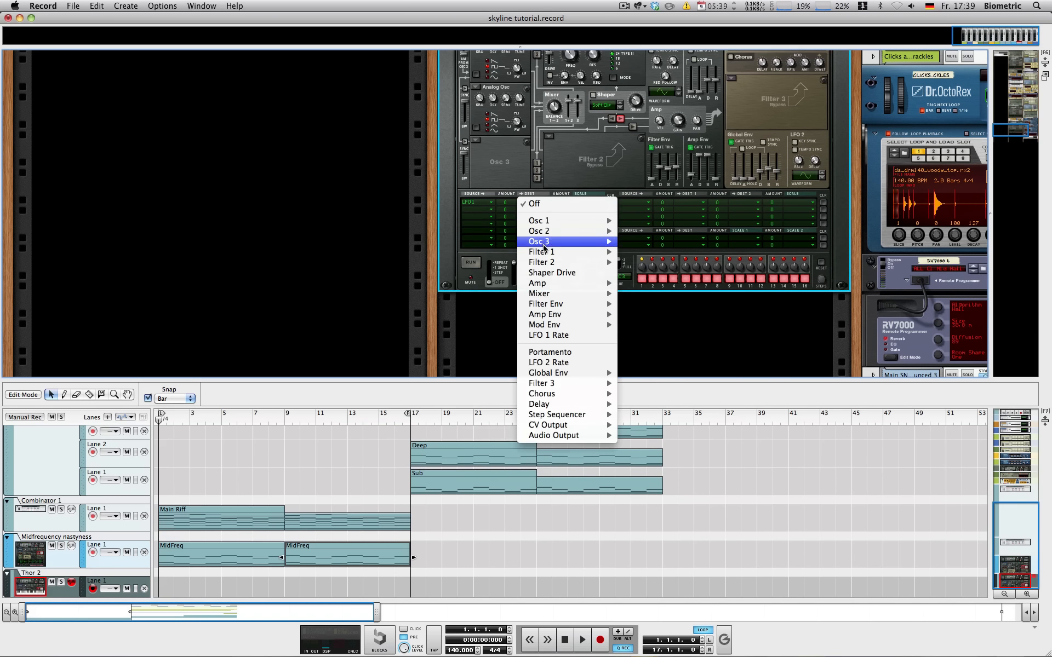
mouse_move(542, 252)
left_click(638, 252)
Sync LFO 1 to key and tempo at a 2/4 rate with a ramp waveform, and set its filter modulation amount to 100.
scroll(602, 211, "up", 3)
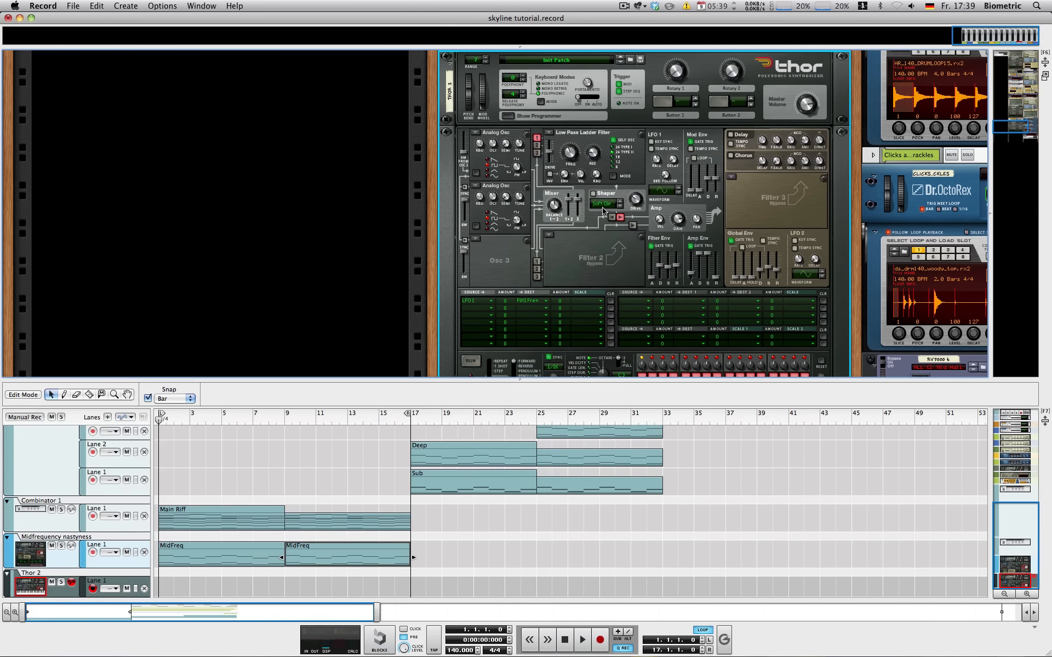
left_click(652, 142)
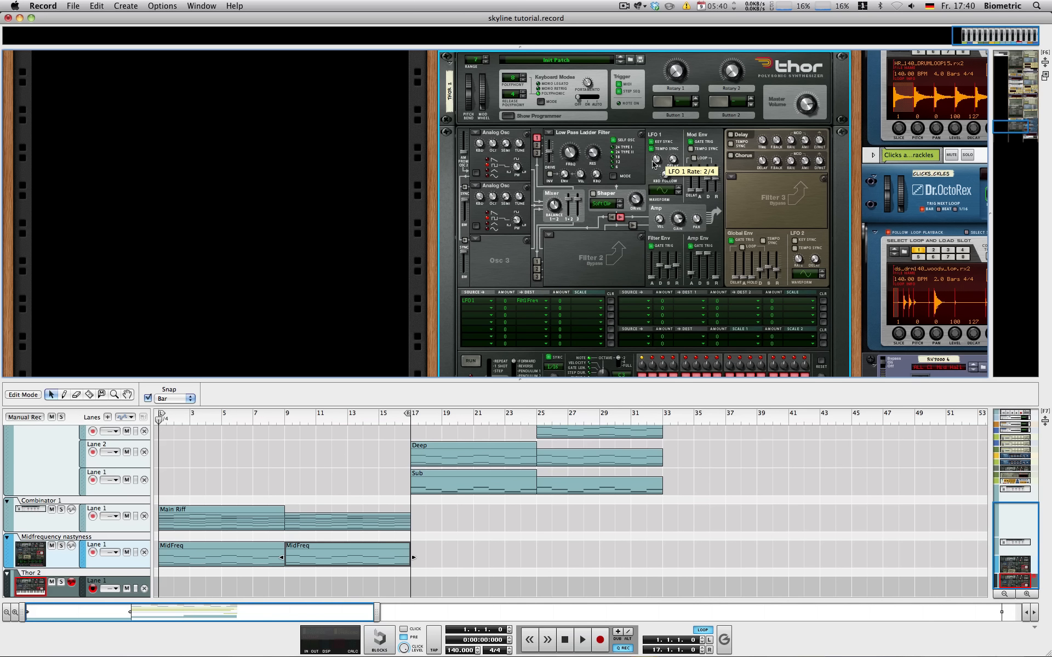
left_click_drag(653, 189, 638, 175)
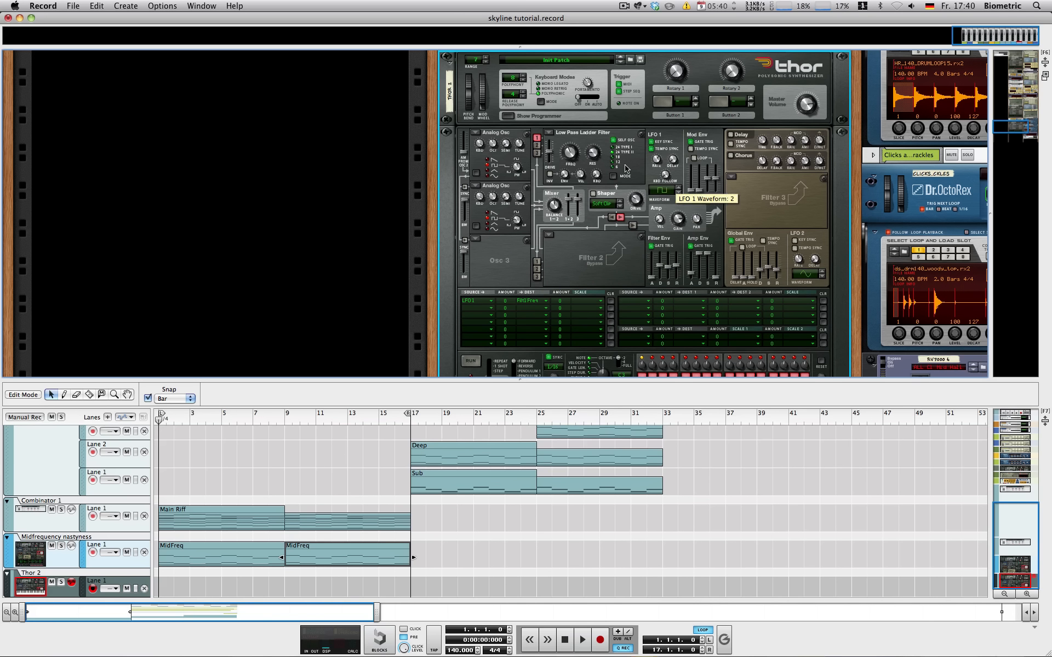
left_click_drag(507, 299, 507, 271)
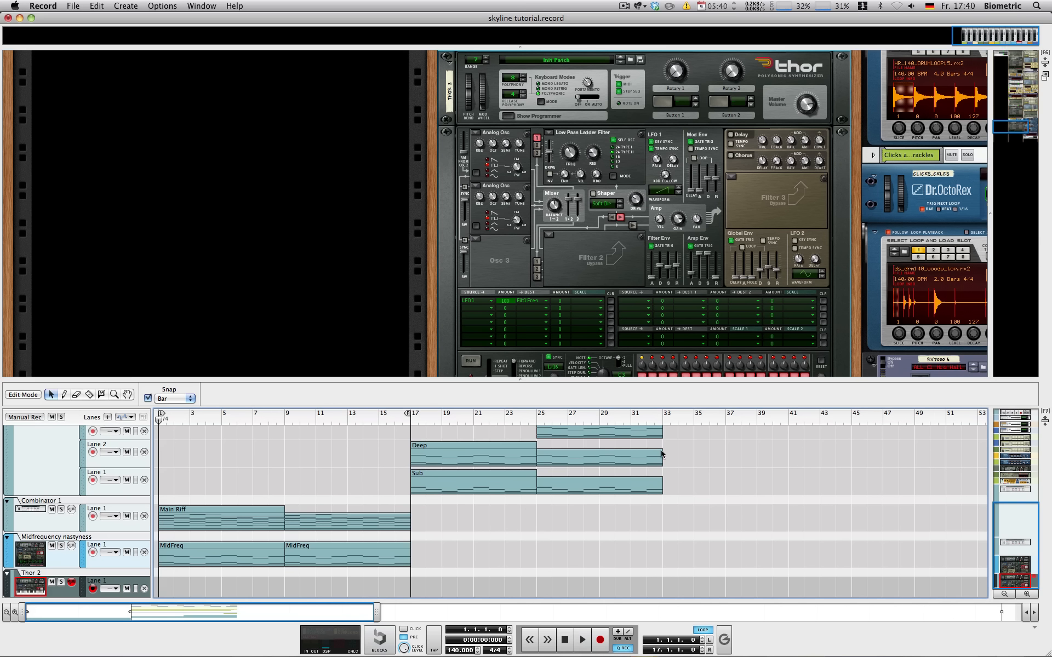
Copy the two clips of the Deep lane to Thor 2's track from bar 1 and solo that track during playback.
left_click_drag(471, 455, 167, 586)
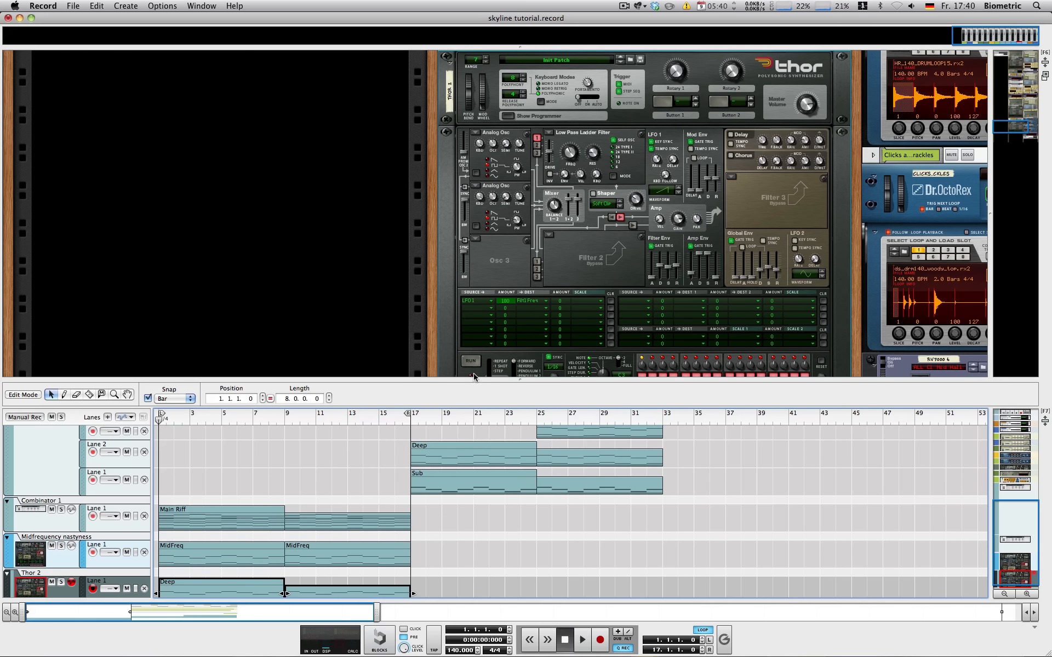
key("space")
left_click(61, 582)
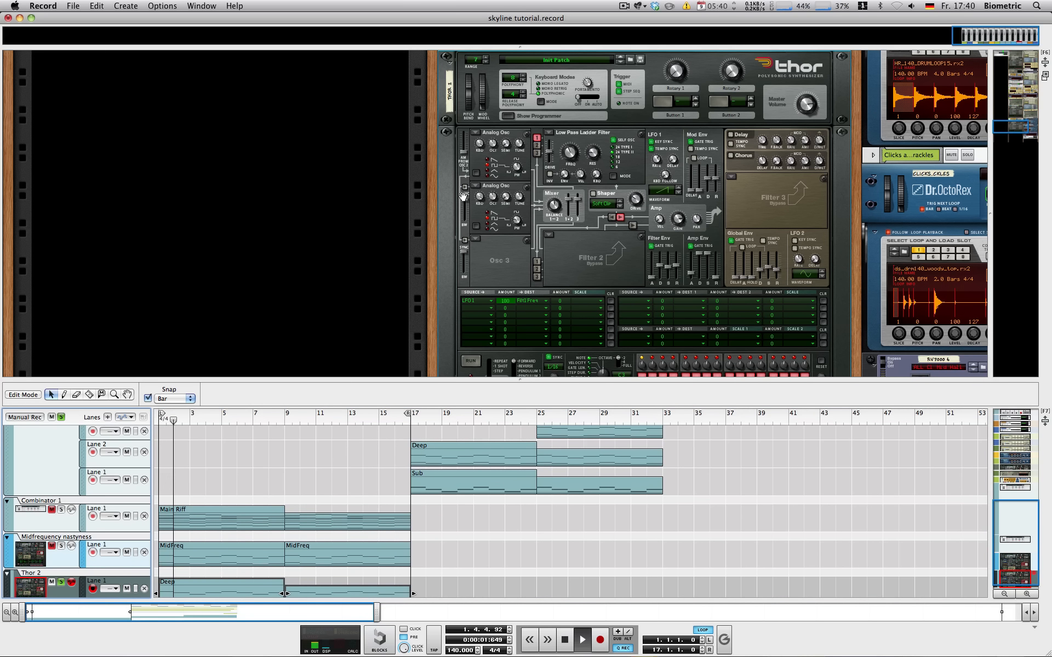
Enable Thor 2's Shaper in Saturate mode and switch on its Chorus while auditioning the sound.
left_click(572, 156)
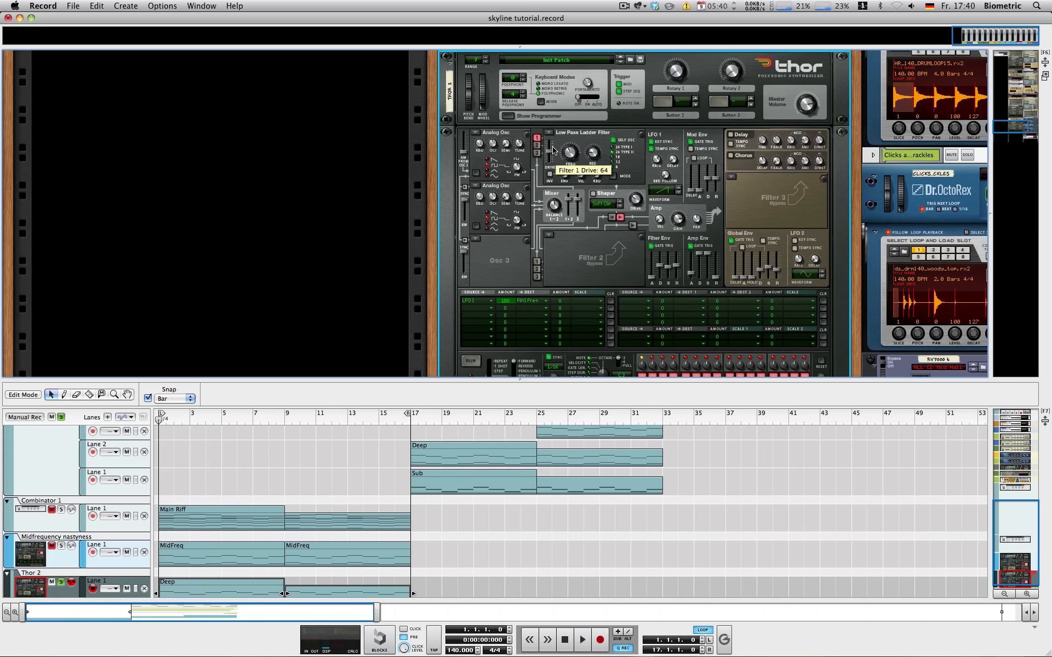
left_click(601, 203)
left_click(623, 226)
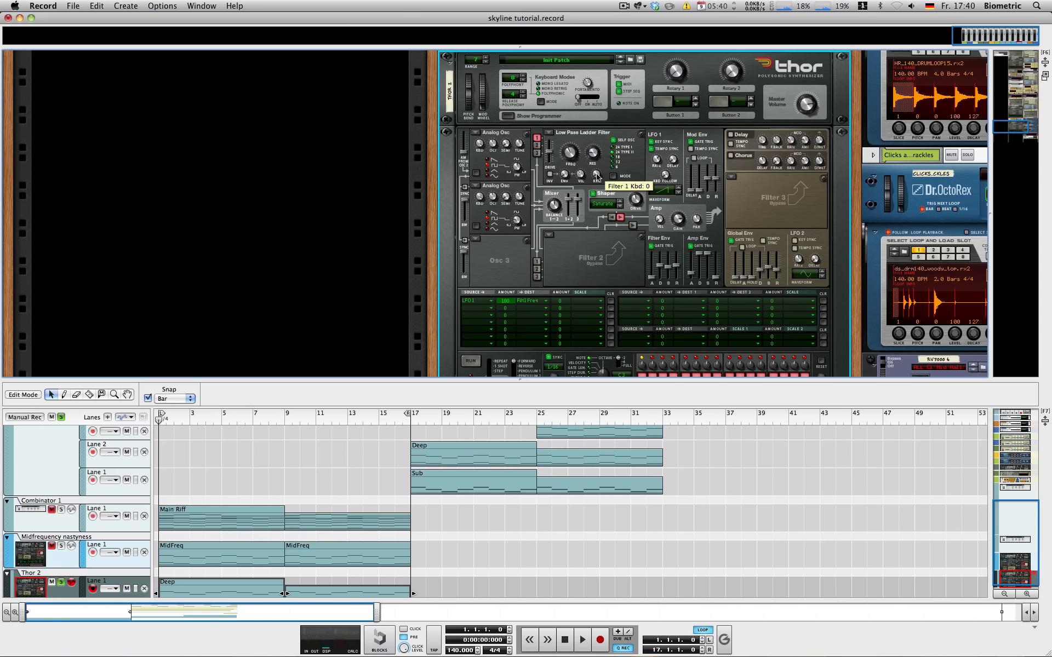
key("space")
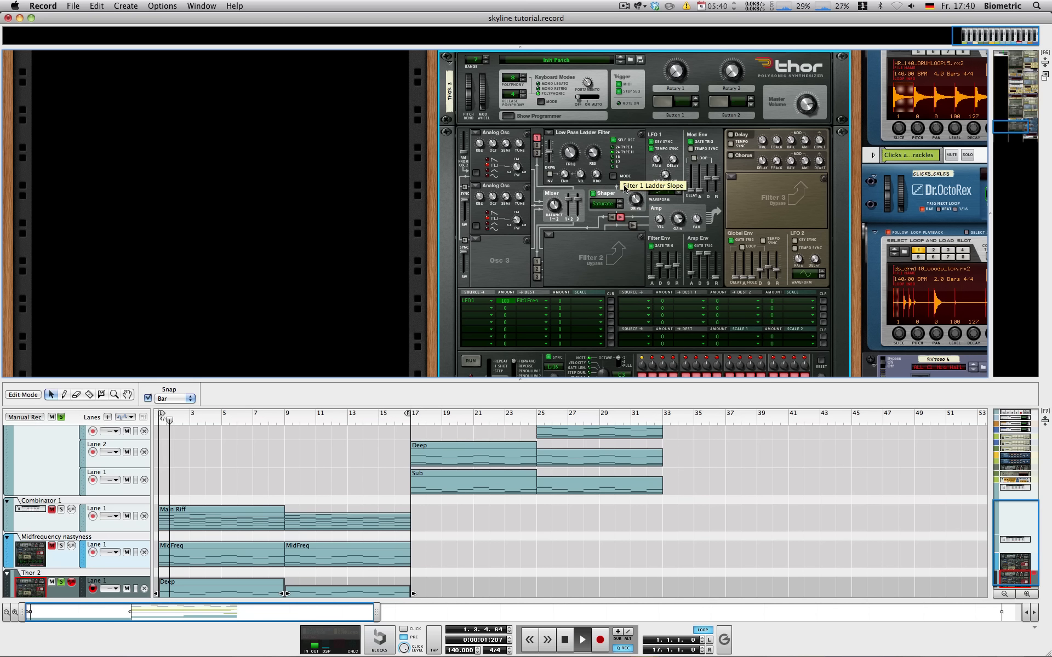
left_click(730, 156)
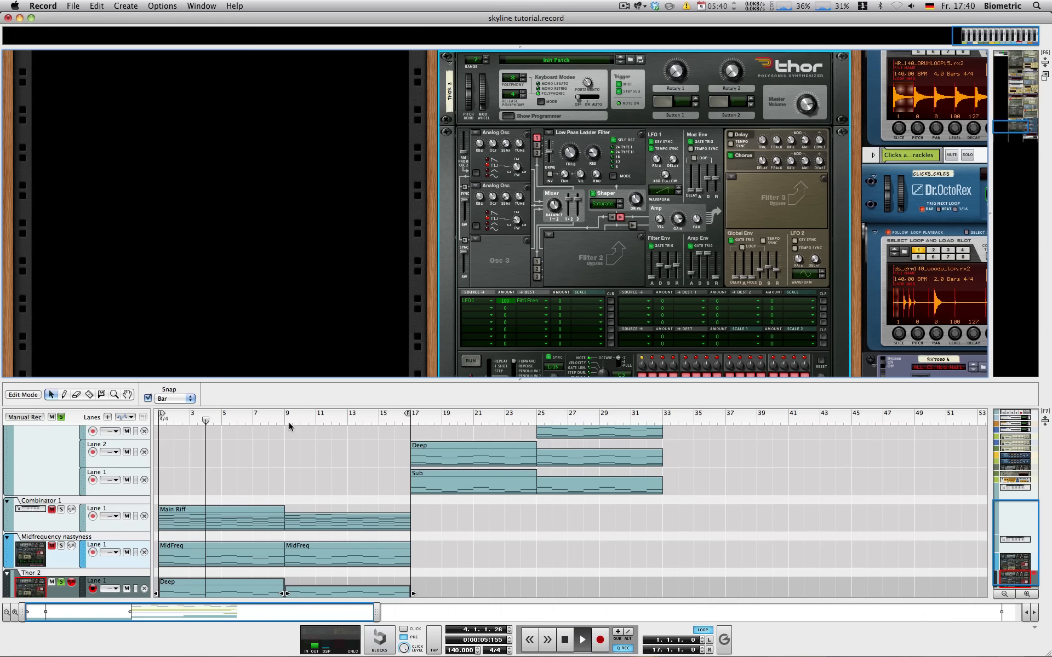
key("space")
Add an MClass Stereo Imager below Thor 2 and set its X-Over Frequency to 191 Hz.
scroll(526, 310, "down", 3)
right_click(525, 310)
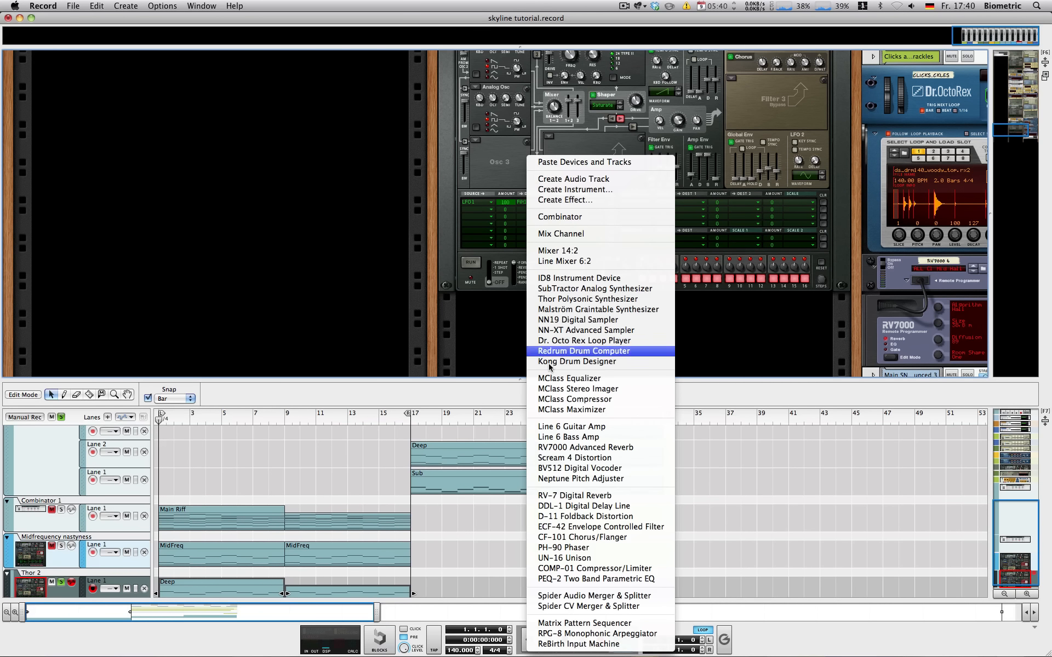
left_click(549, 389)
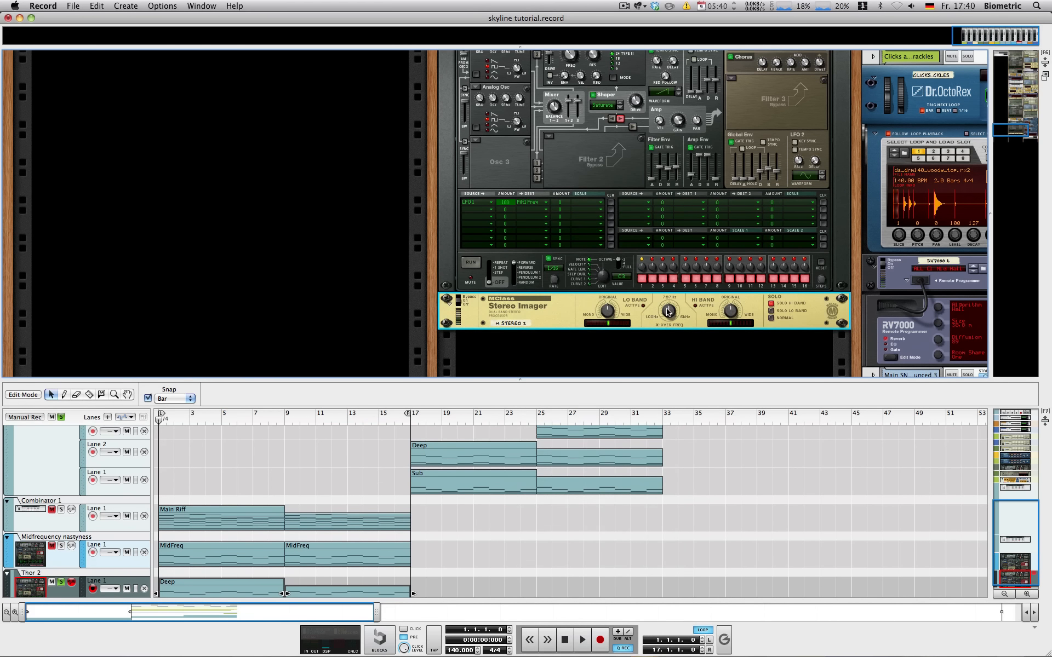
left_click_drag(667, 312, 664, 357)
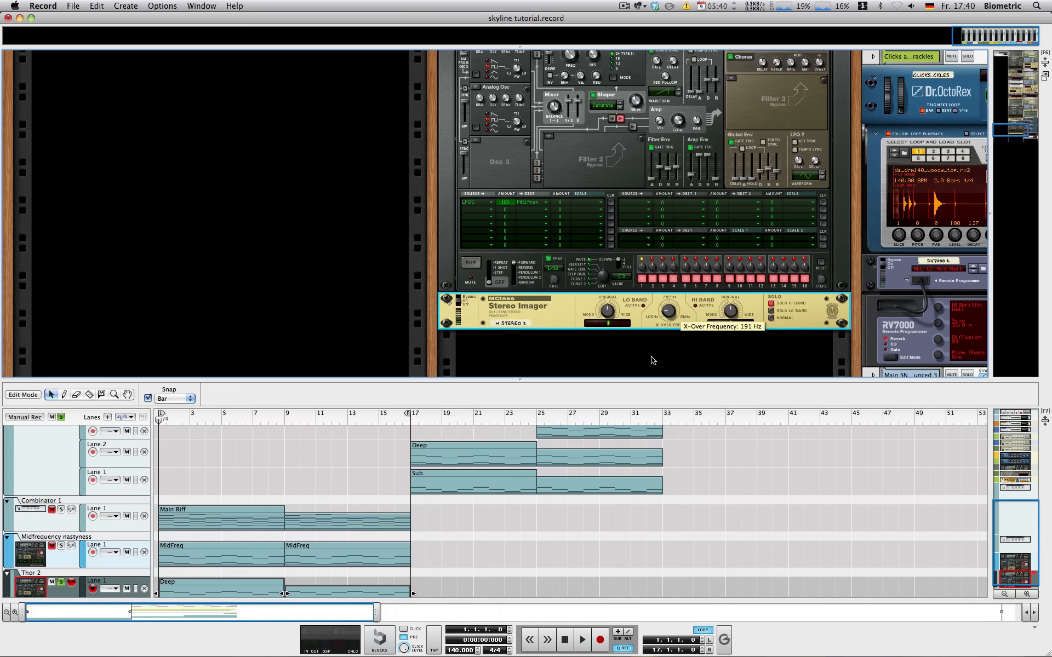
Add an MClass Equalizer below the Stereo Imager, enable its low shelf and cut with Parametric 1 at 187 Hz.
scroll(582, 296, "down", 2)
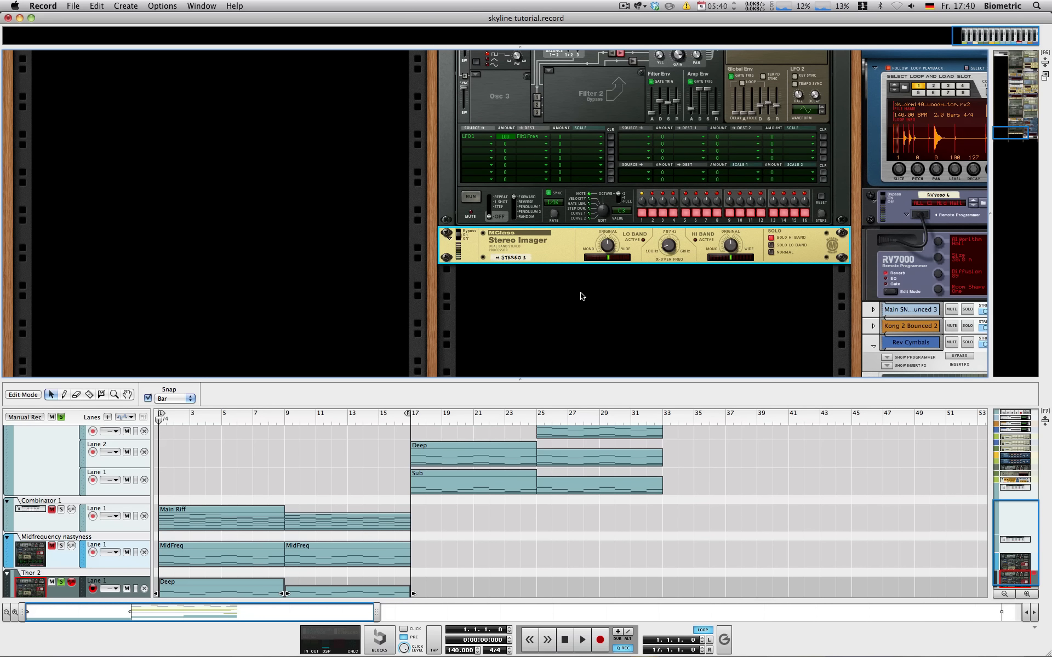
right_click(581, 296)
left_click(630, 382)
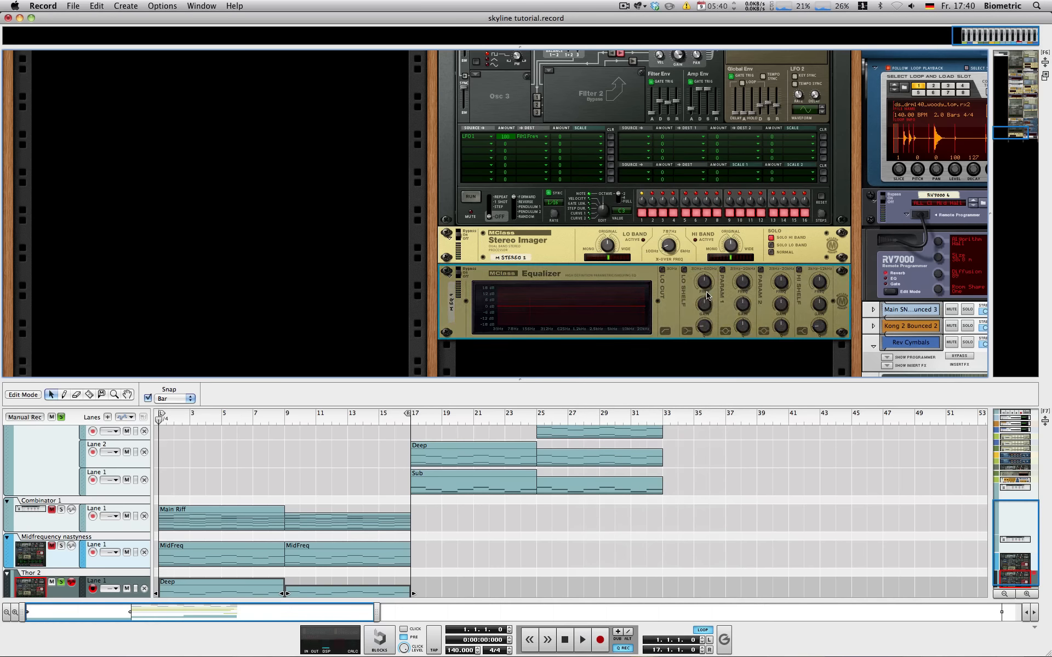
left_click_drag(709, 327, 746, 300)
left_click(723, 269)
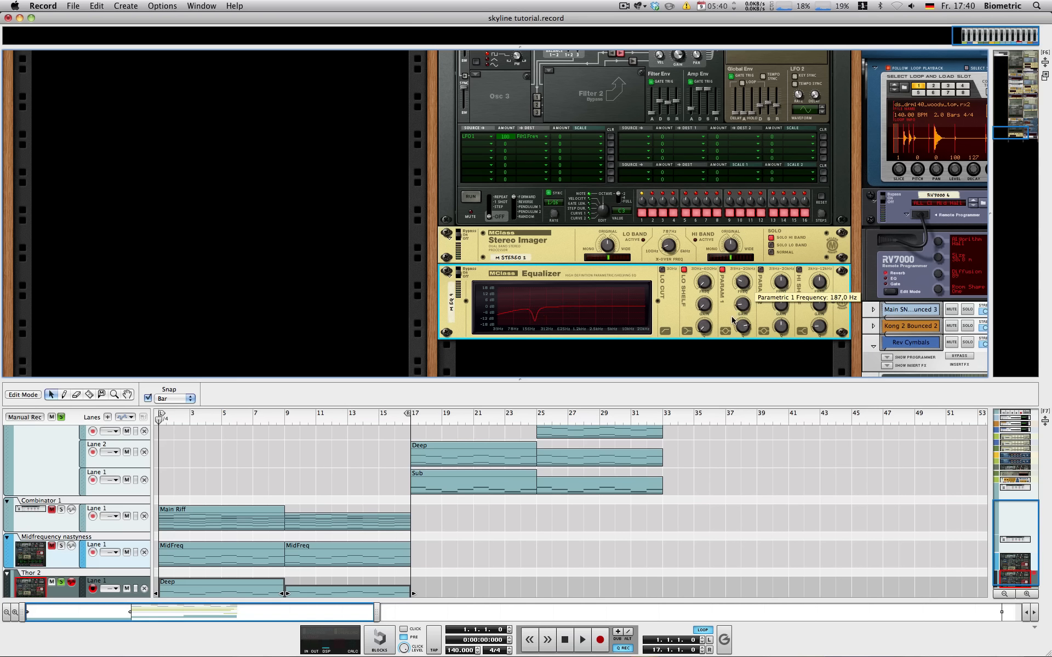
Enable the equalizer's Parametric 2 band, lower its gain and audition the result.
left_click(760, 268)
left_click_drag(781, 304, 781, 317)
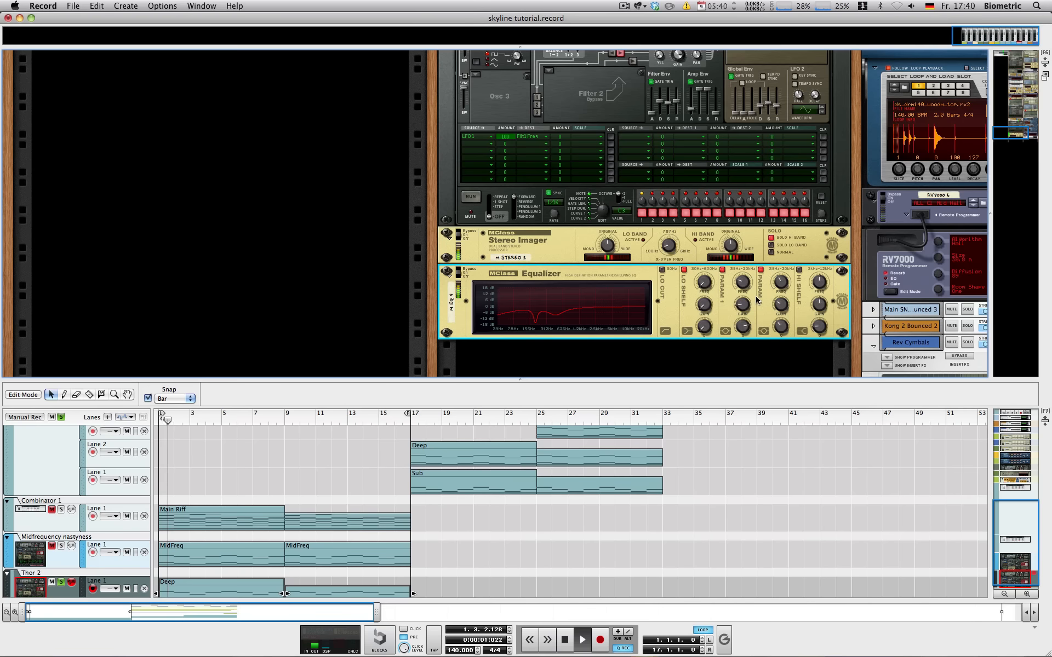
scroll(761, 301, "down", 2)
key("space")
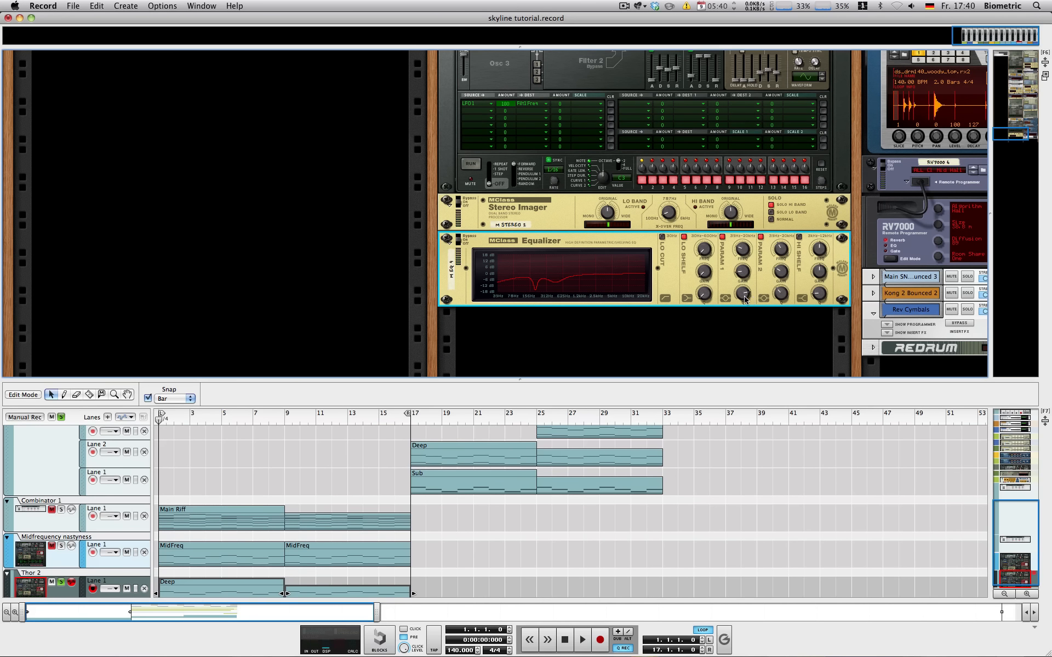
Add a Scream 4 Distortion below the equalizer, set its master level to 94 and audition it.
scroll(729, 300, "down", 2)
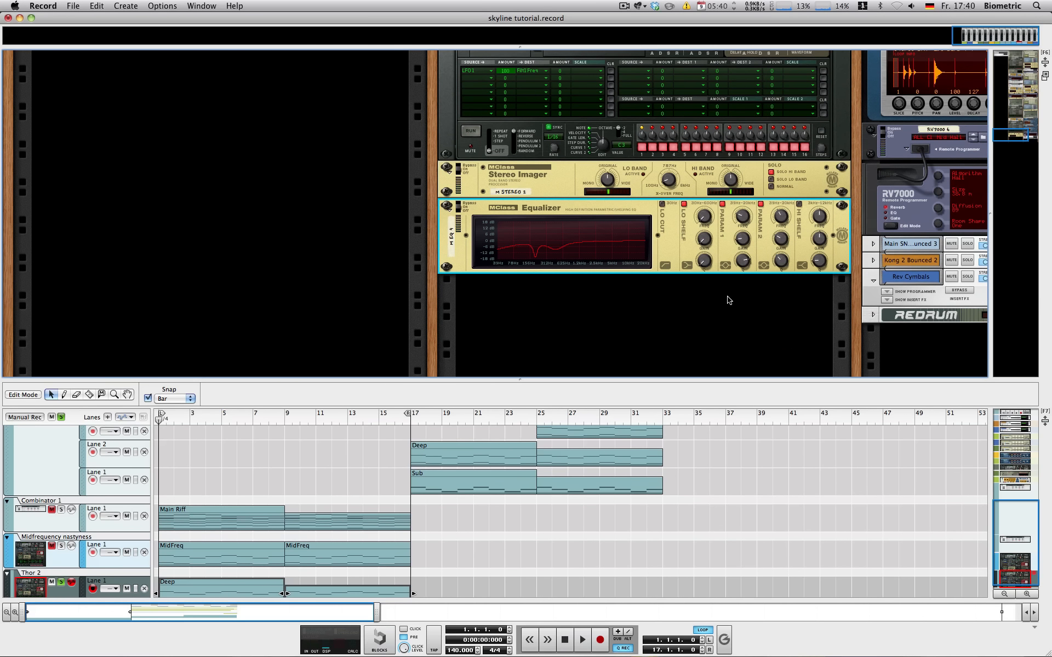
right_click(550, 293)
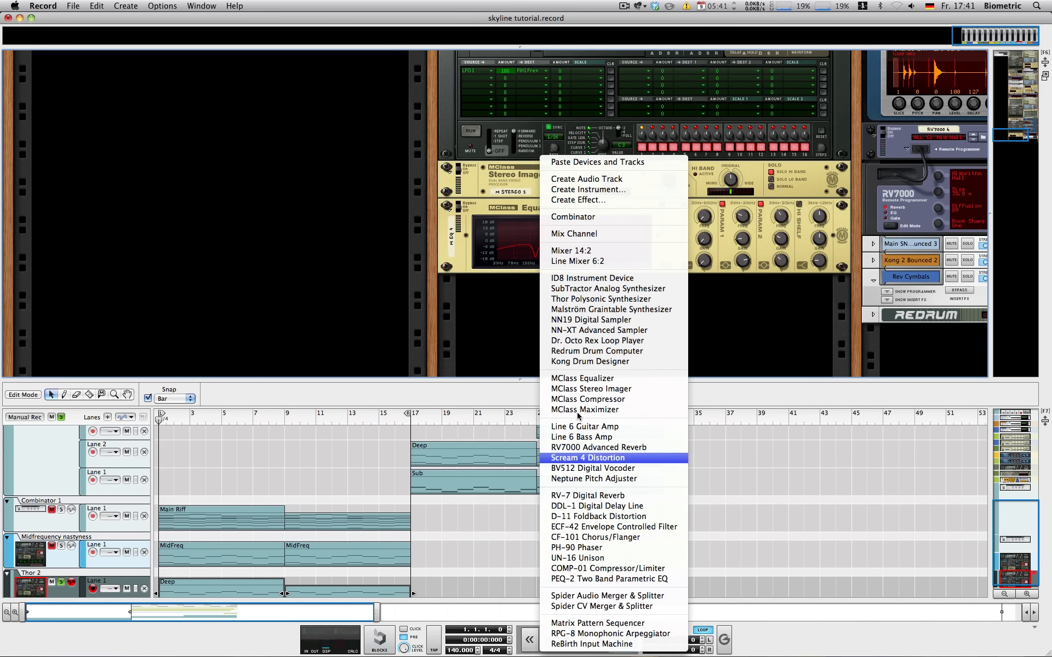
left_click(586, 458)
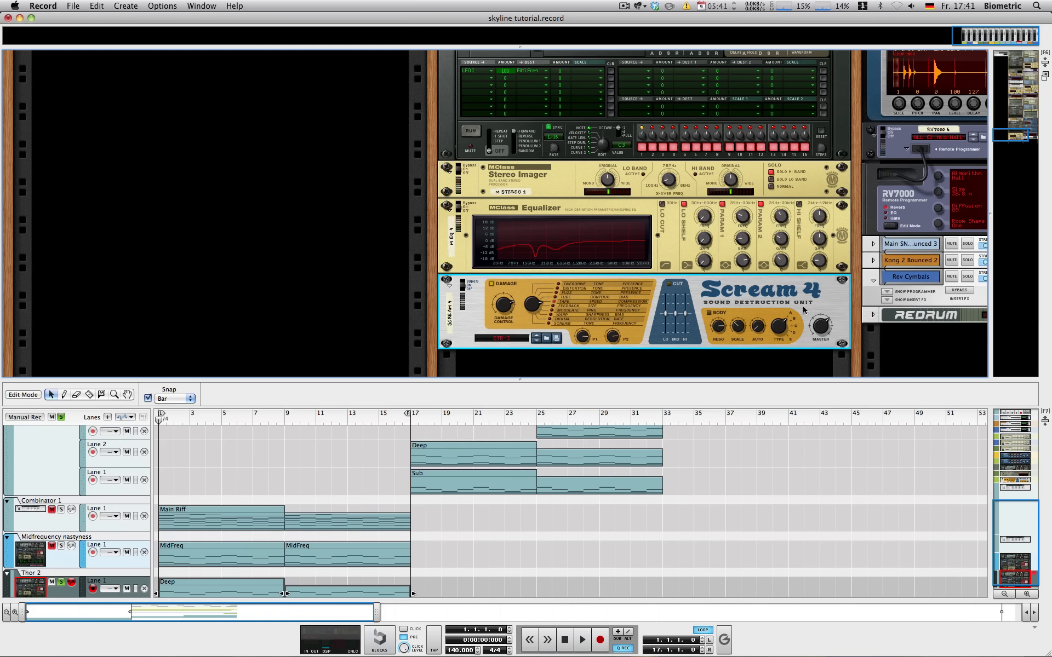
left_click_drag(832, 321, 820, 318)
key("space")
key("space")
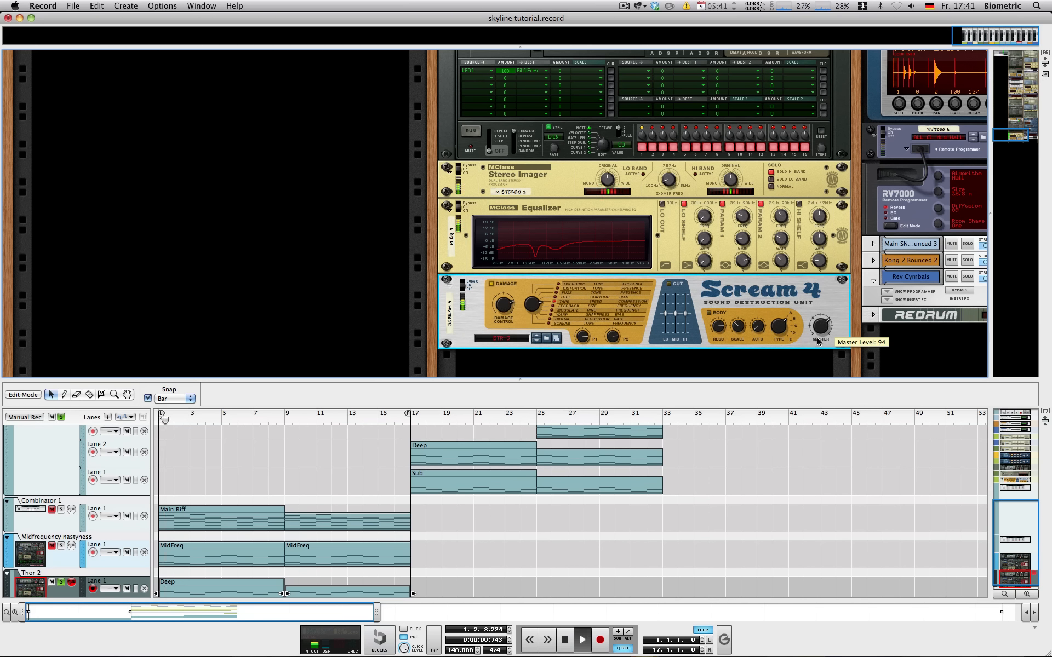
Solo the mid-frequency Thor and Combinator 1 alongside Thor 2, raise Combinator 1's fader slightly and lower Thor 2's.
key("F5")
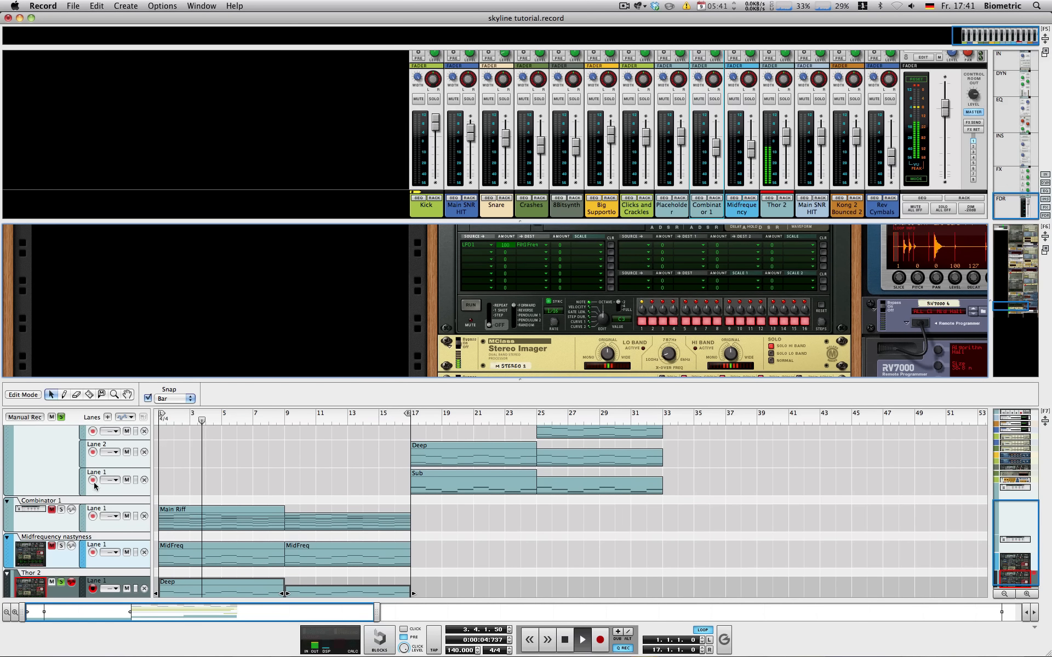
left_click(62, 520)
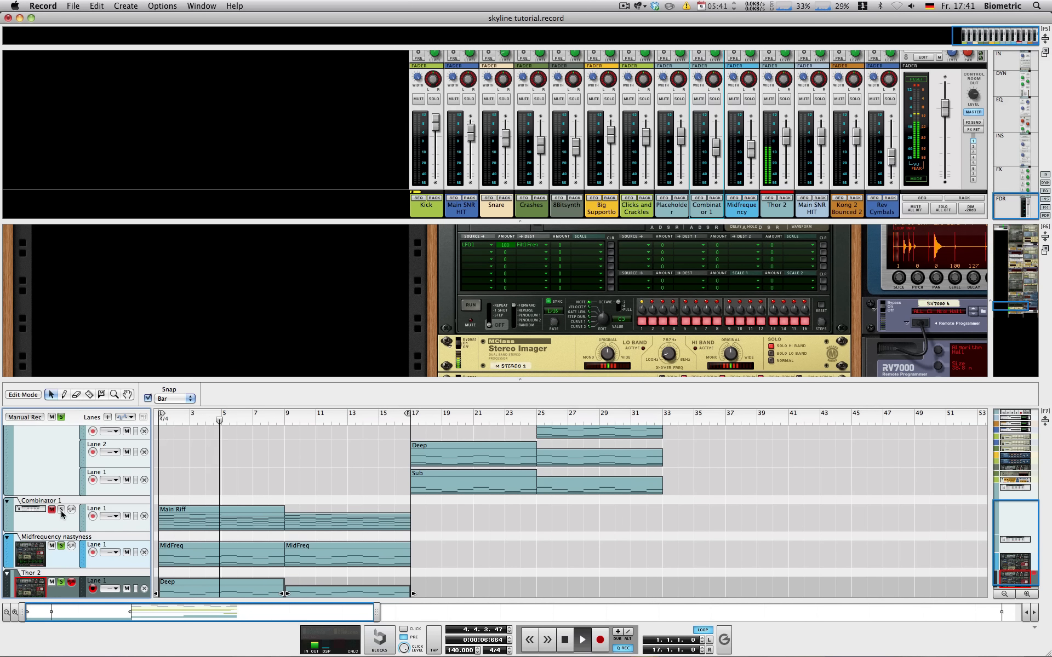
left_click(61, 510)
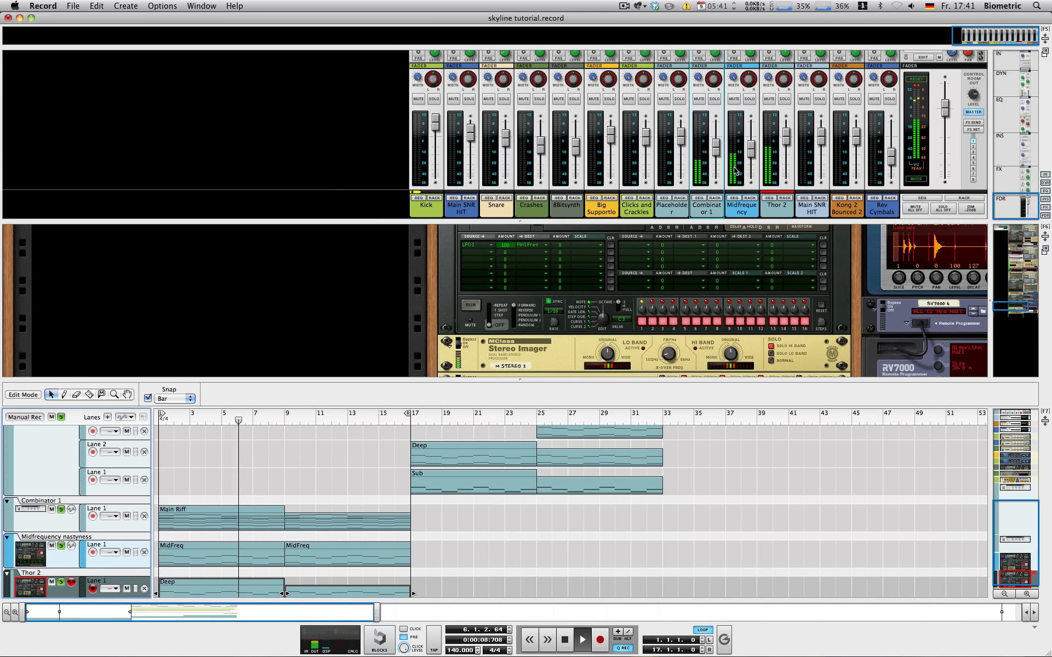
left_click_drag(717, 149, 718, 147)
left_click_drag(786, 135, 788, 147)
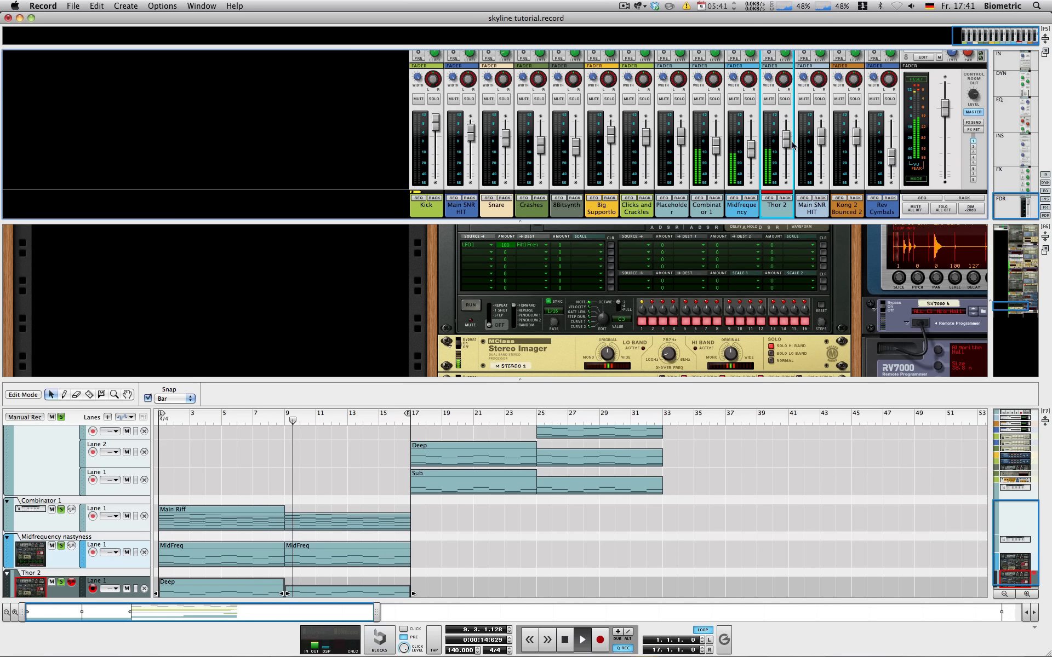
key("KP_0")
key("KP_0")
Create a third Thor Polysonic Synthesizer below the Scream 4, initialize its patch and show its programmer.
scroll(712, 268, "down", 6)
scroll(658, 297, "down", 3)
right_click(626, 300)
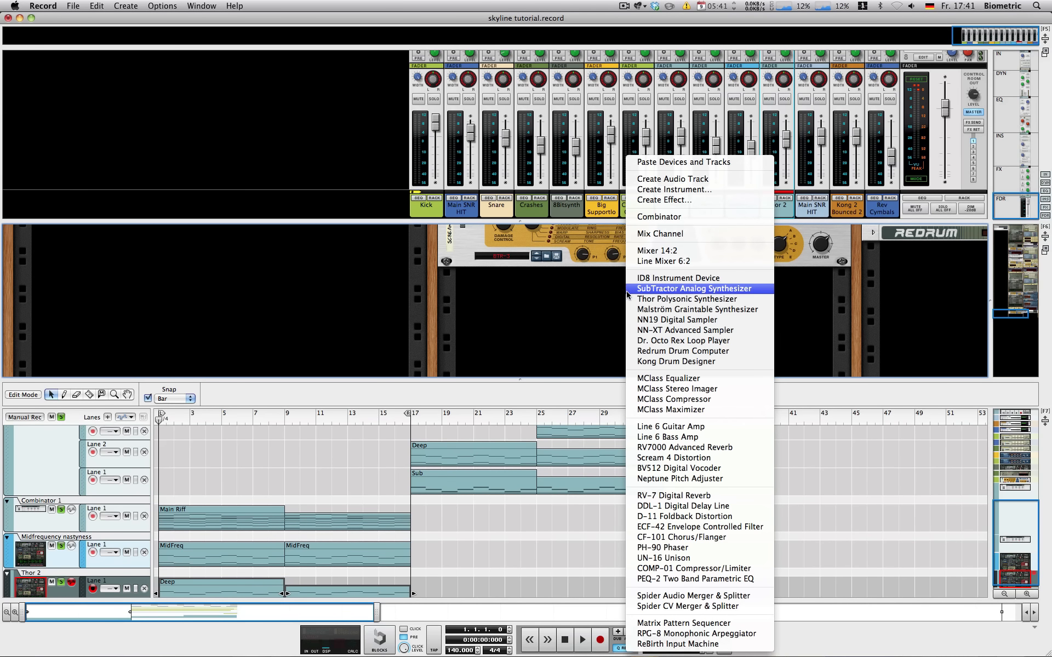
left_click(630, 299)
right_click(494, 318)
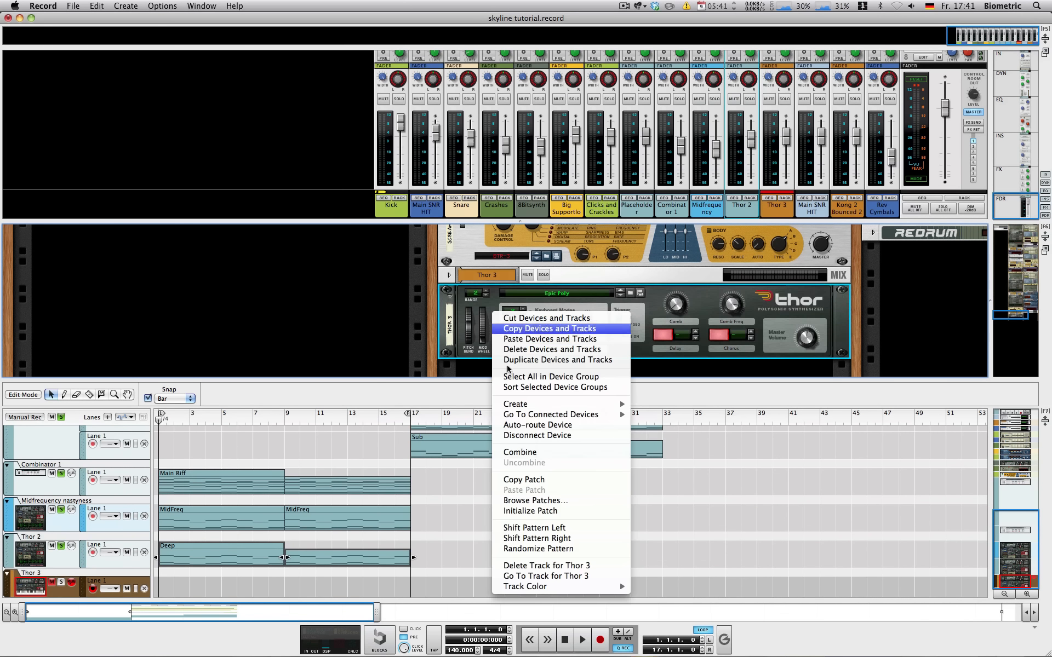
left_click(552, 511)
left_click(517, 349)
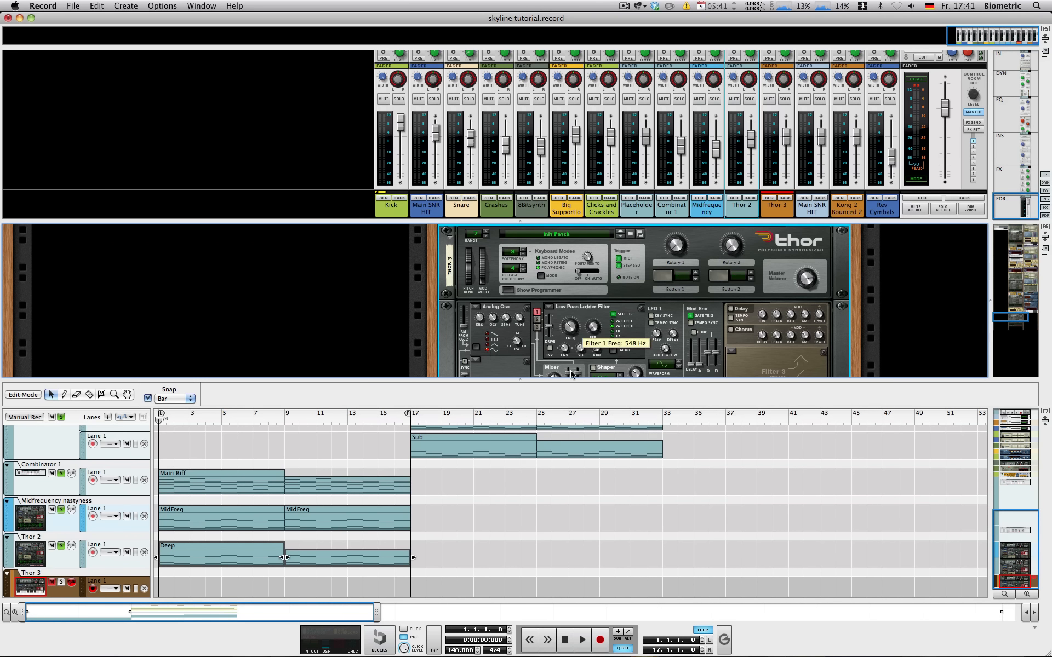
Move the first Sub clip to bar 1 of the Thor 3 track and place a copy at bar 9.
left_click(456, 476)
left_click_drag(463, 449, 212, 587)
left_click_drag(213, 587, 334, 586)
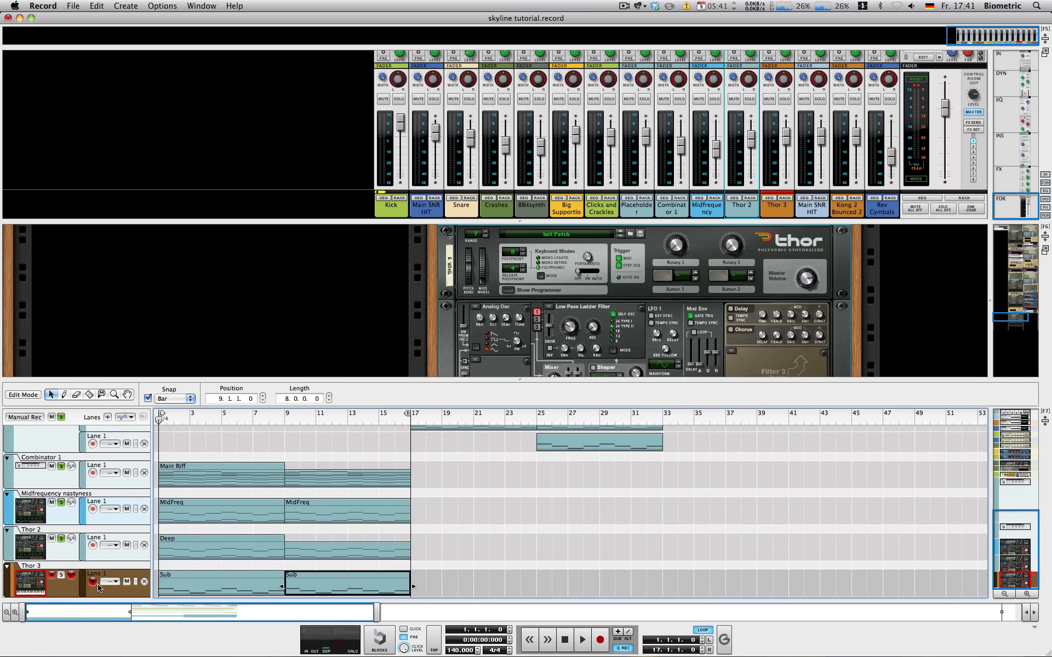
Solo only the Thor 3 track and audition its sub bass.
left_click(62, 576)
key("space")
left_click(61, 539)
left_click(61, 504)
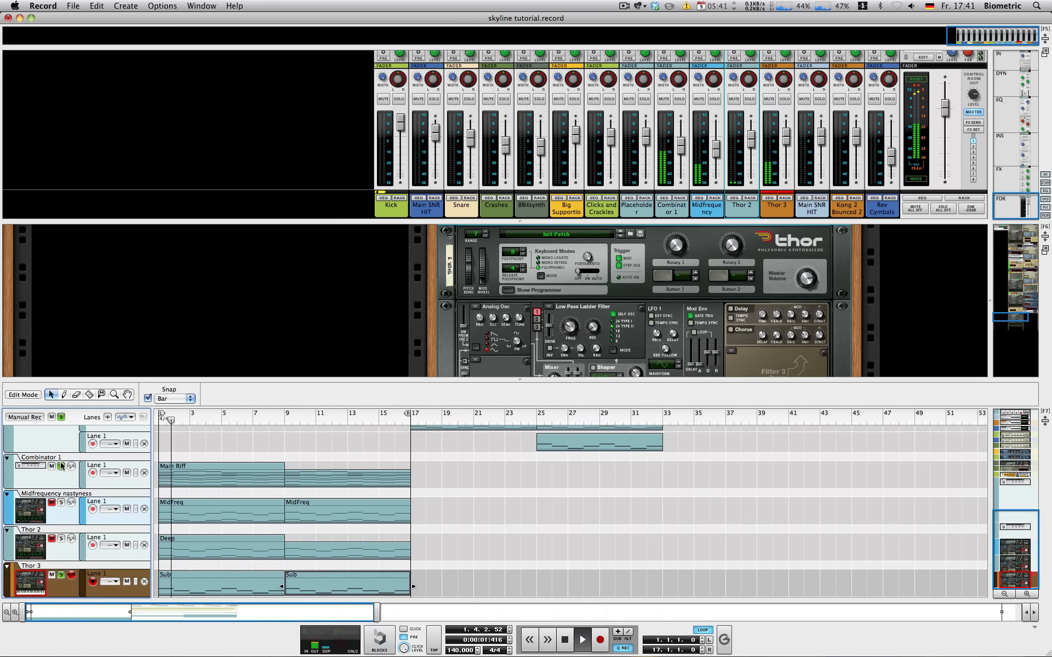
left_click(61, 466)
scroll(705, 345, "down", 5)
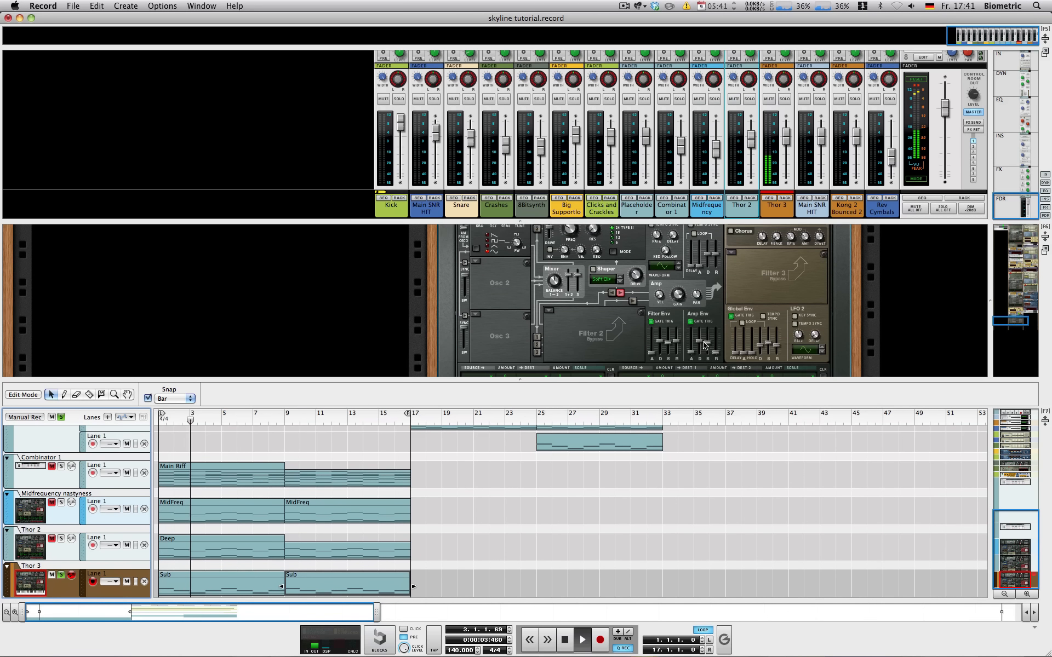
scroll(523, 281, "up", 2)
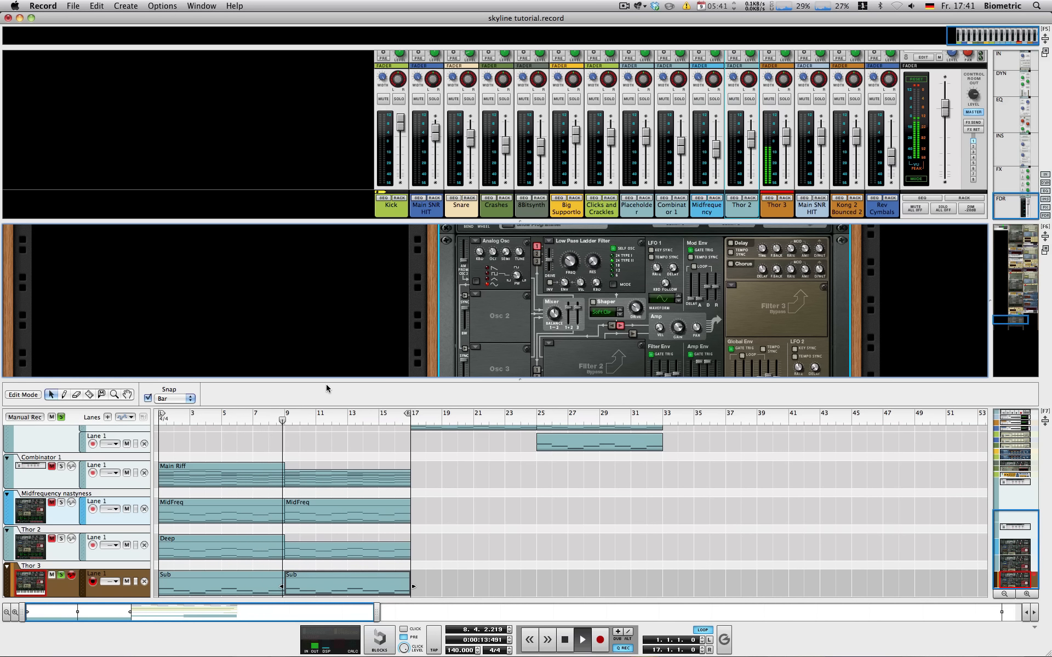
Clear all track solos and lower Thor 3's mixer fader to -4.19 dB during playback.
left_click(60, 419)
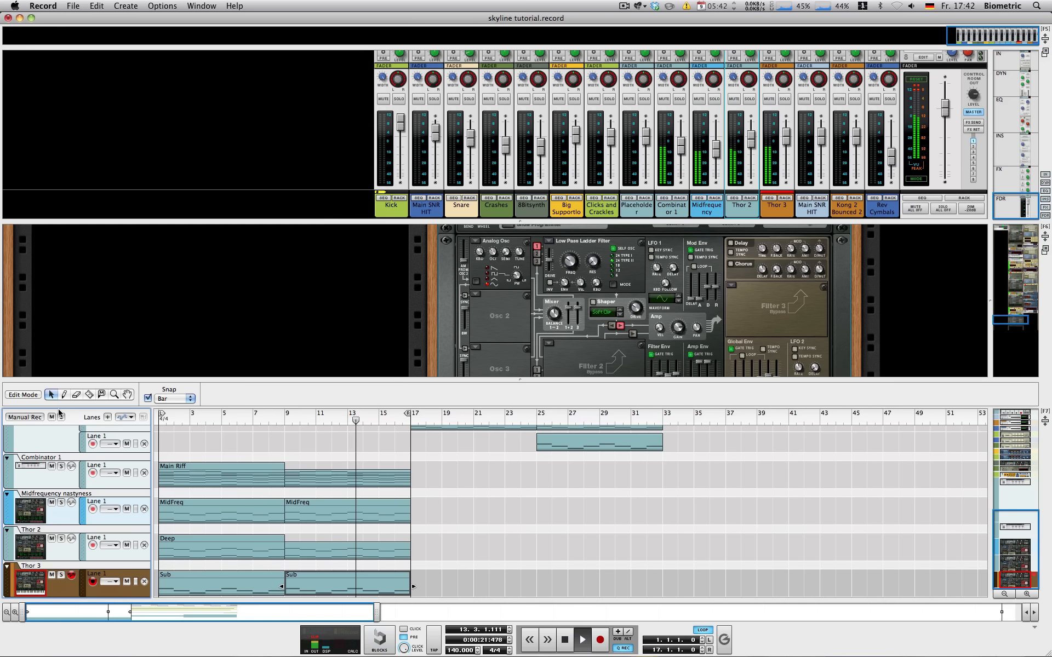
key("space")
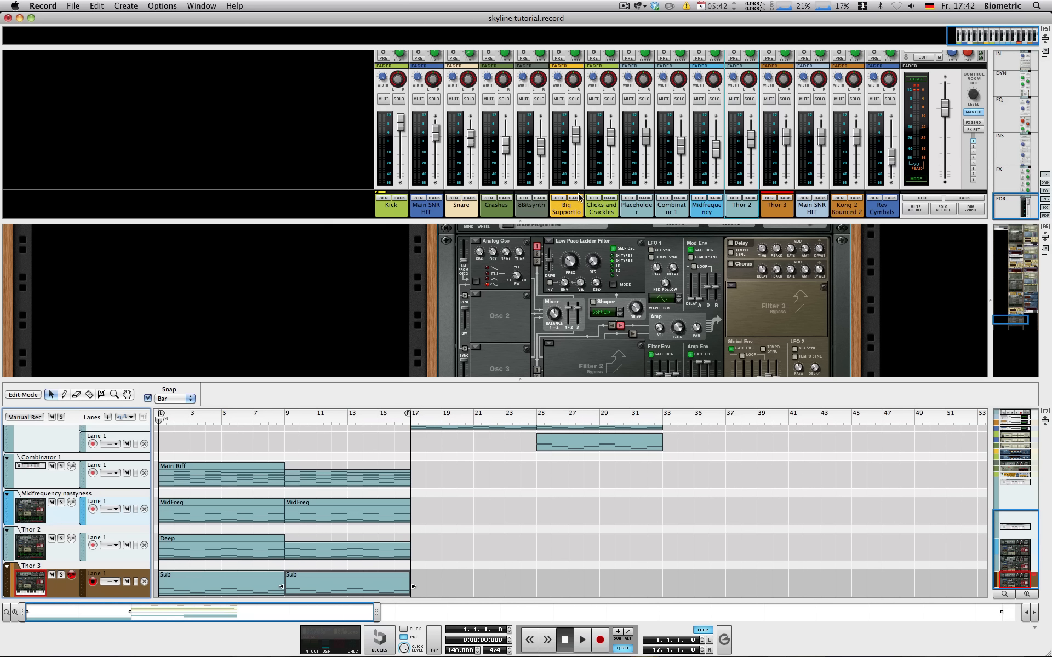
key("space")
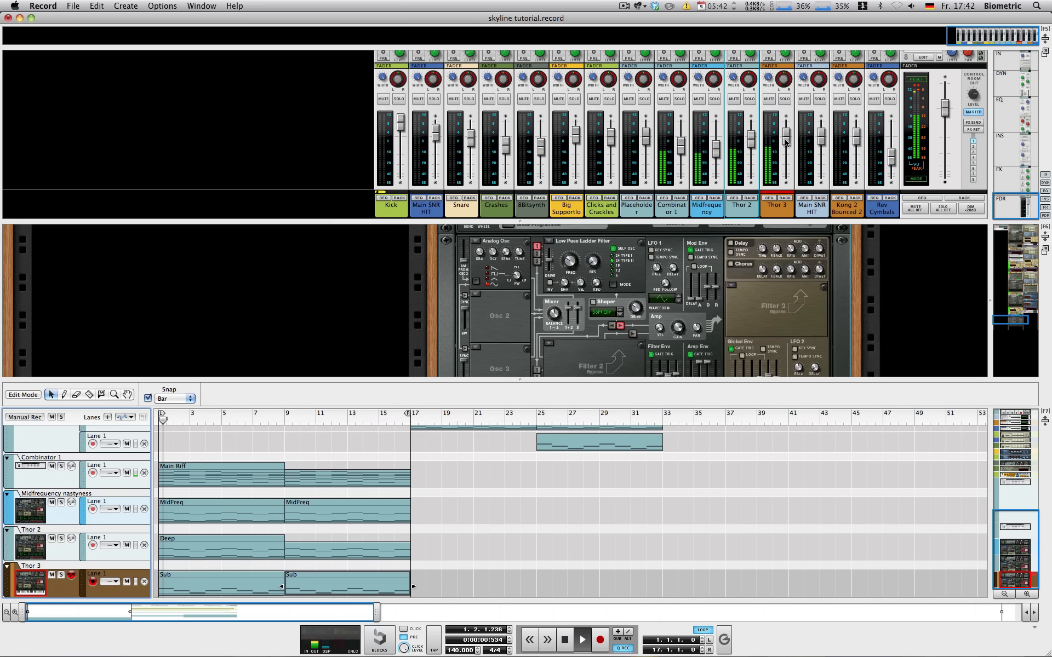
left_click_drag(786, 136, 785, 146)
key("space")
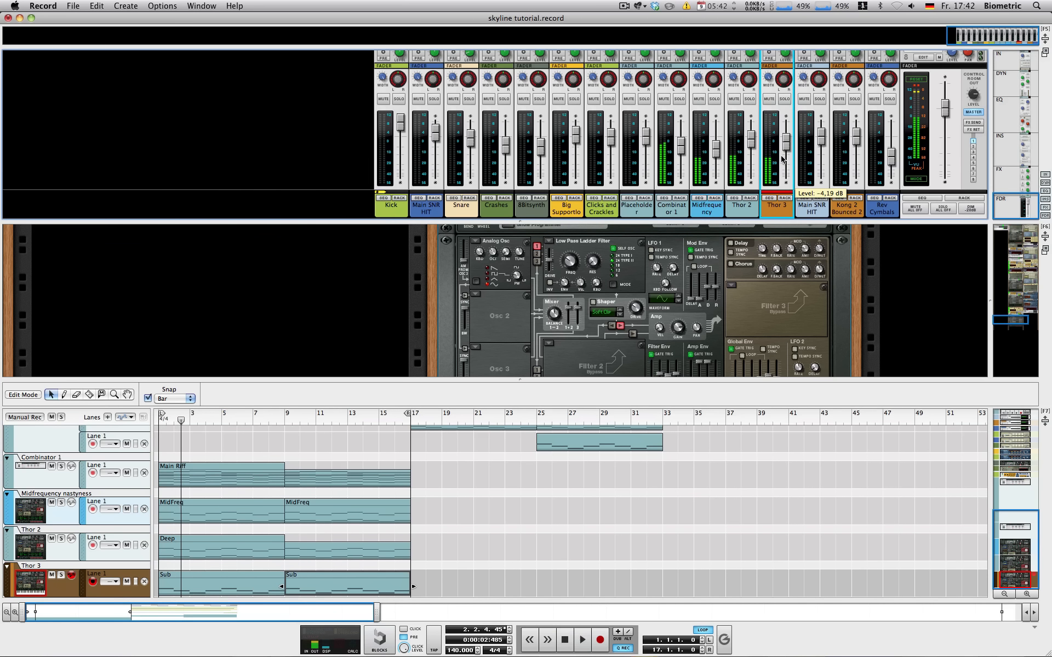
Play the drum and effect clips from bar 17, then return the song position to bar 1.
scroll(458, 469, "up", 10)
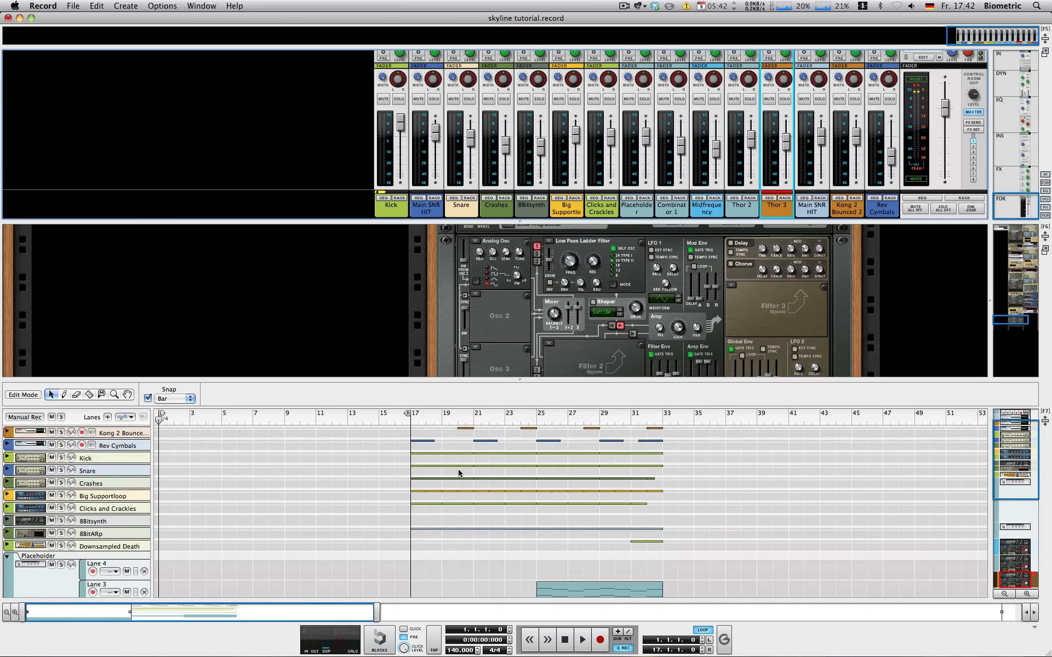
left_click_drag(397, 432, 742, 569)
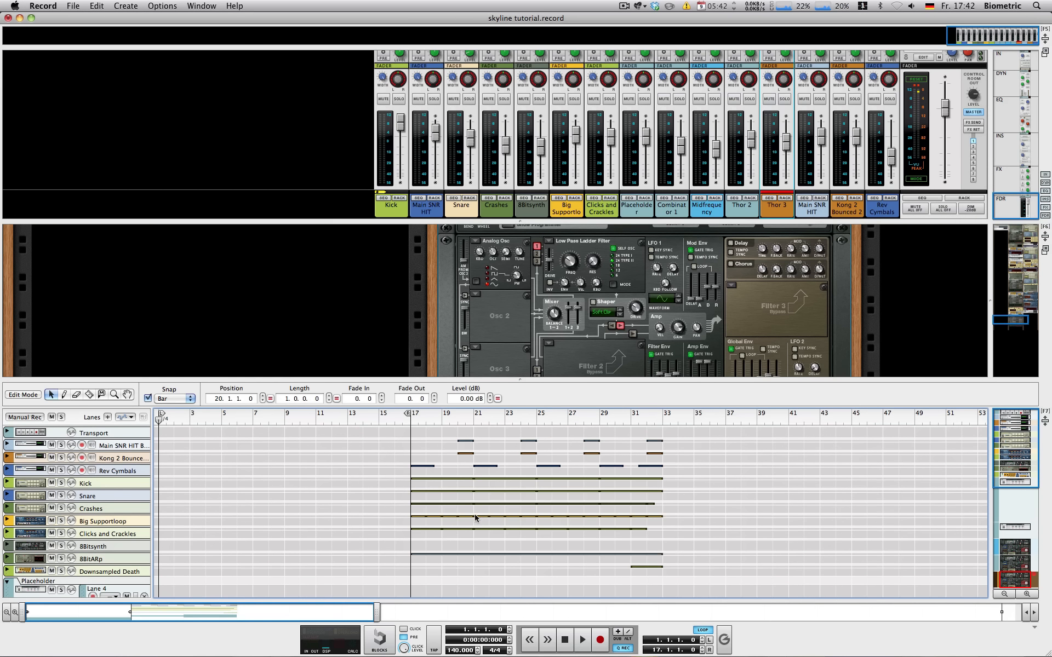
left_click(412, 420)
left_click(481, 564)
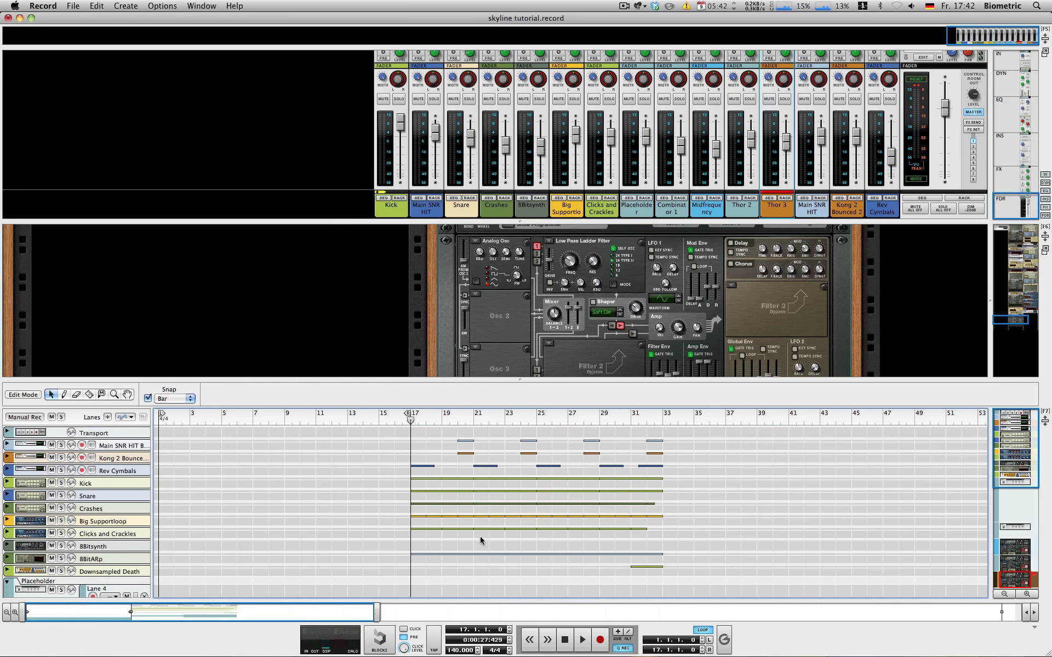
key("space")
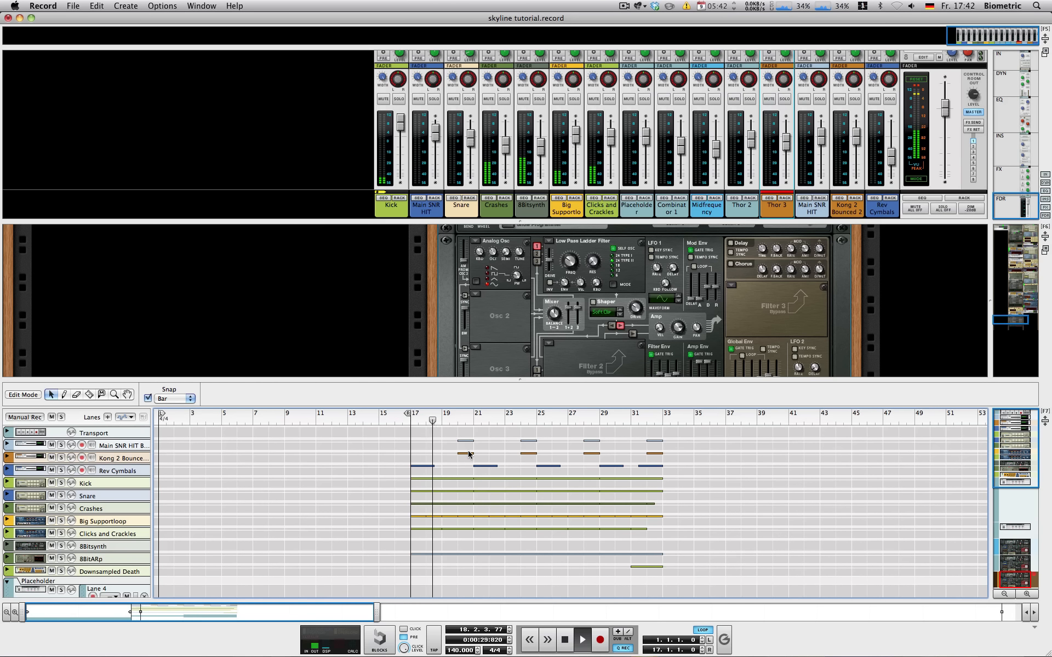
key("space")
key("KP_0")
key("KP_0")
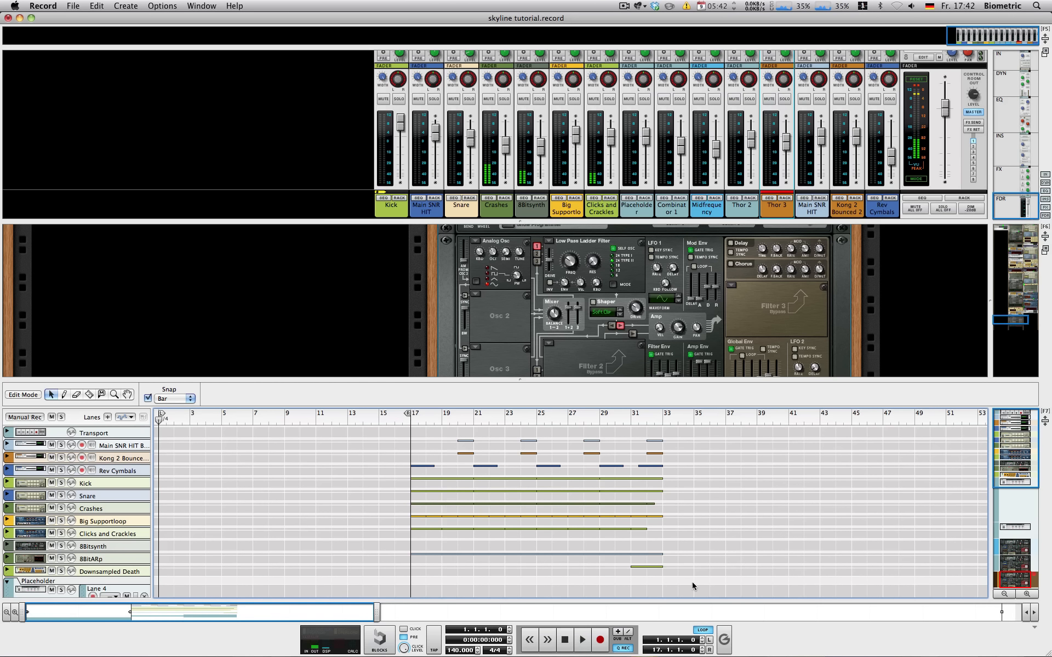
Select the drum and effect clips and compare playback from bar 17 with the bass layers from bar 1.
left_click_drag(693, 585, 364, 408)
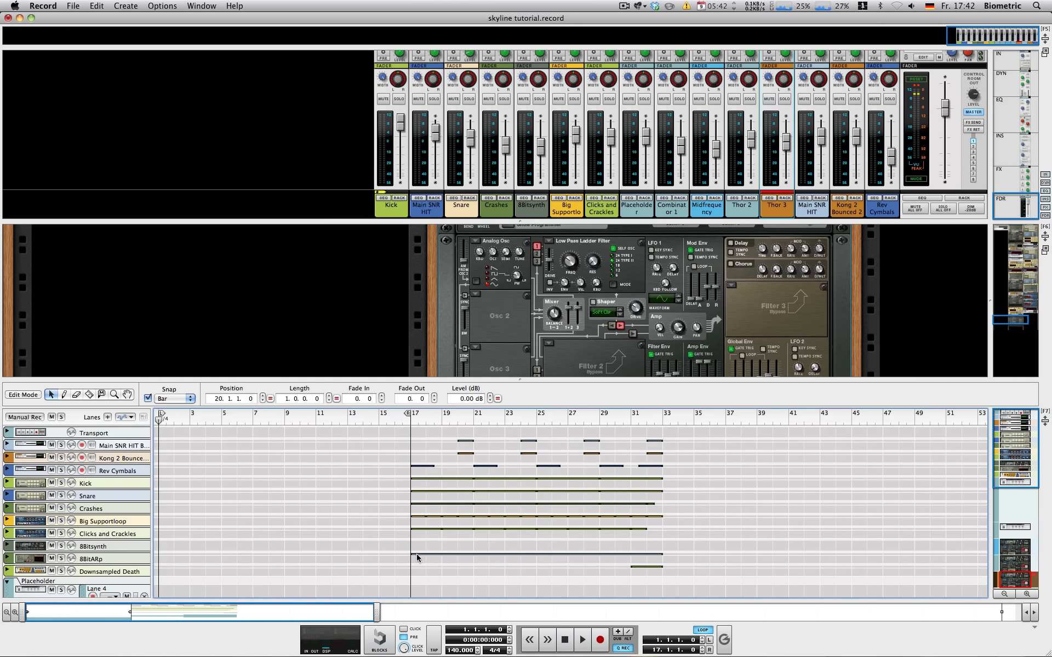
mouse_move(413, 554)
left_mouse_down()
mouse_move(178, 545)
mouse_move(413, 554)
left_mouse_up()
key("space")
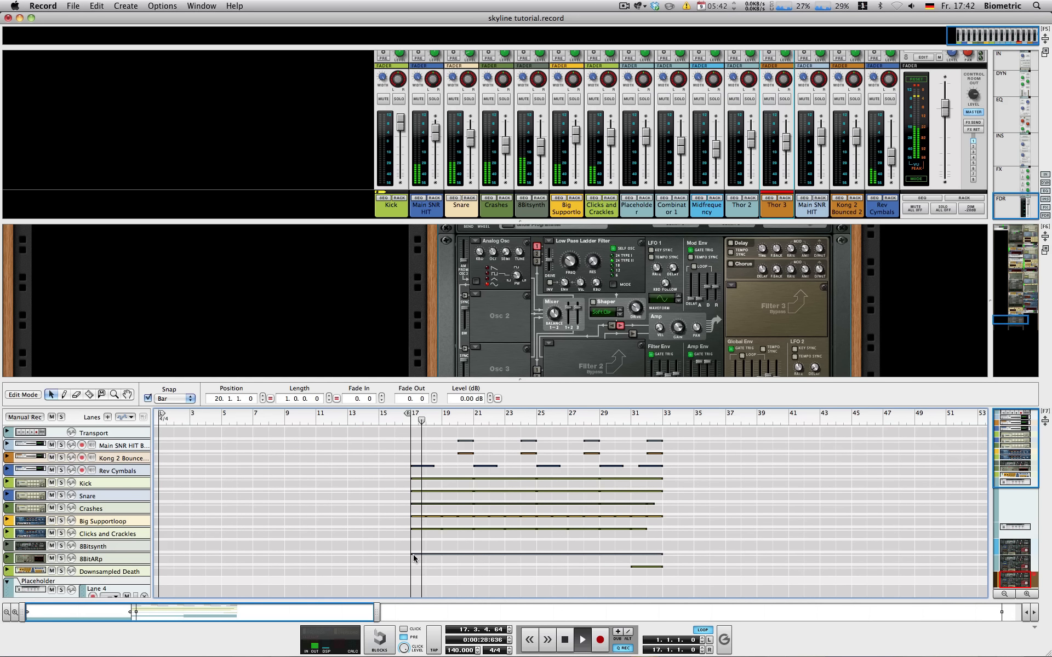
key("KP_0")
key("KP_0")
key("KP_0")
scroll(404, 552, "down", 5)
key("space")
scroll(399, 548, "up", 4)
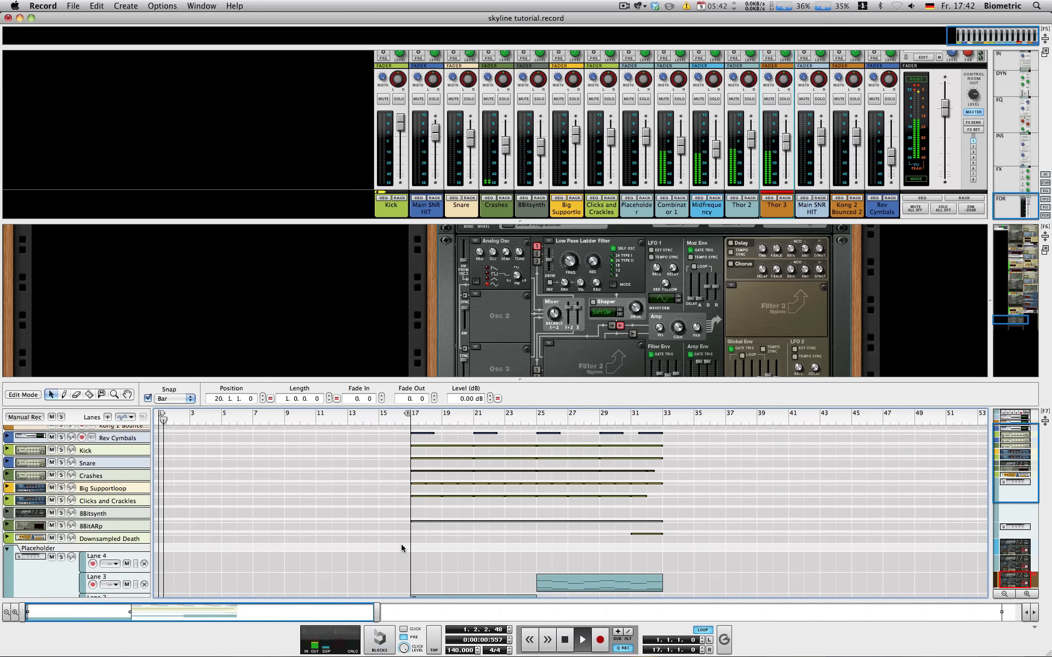
key("KP_0")
key("KP_0")
Move all drum and effect clips from bar 17 so that they start at bar 1 with the basses.
left_click_drag(666, 536, 351, 342)
key("KP_0")
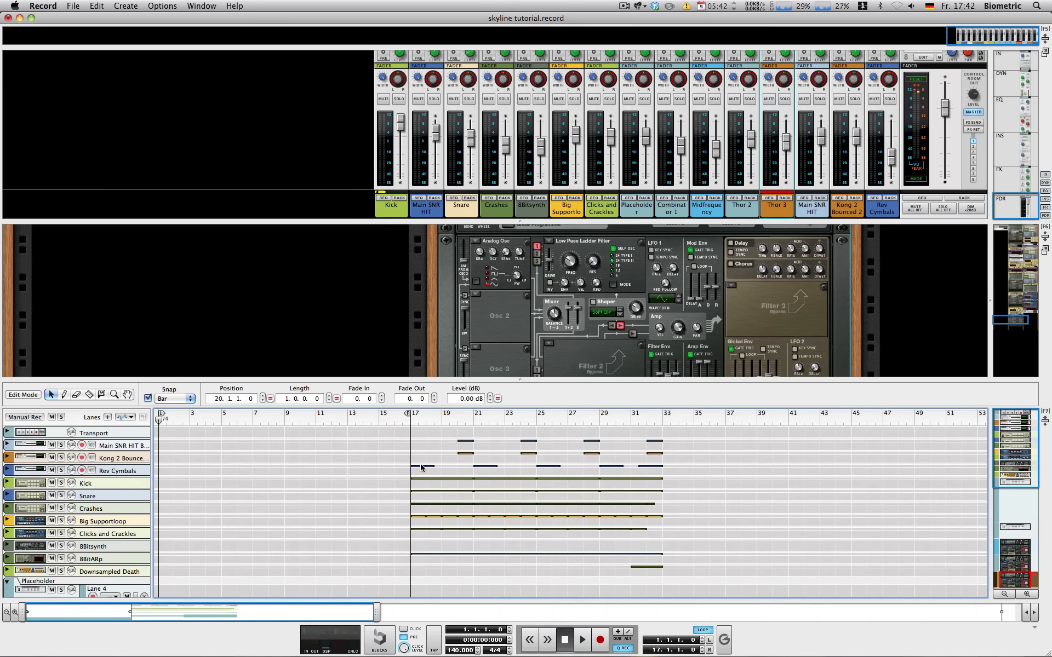
left_click_drag(415, 466, 154, 463)
Turn off the Master Section's insert effects bypass and play the song from bar 1.
scroll(325, 326, "up", 5)
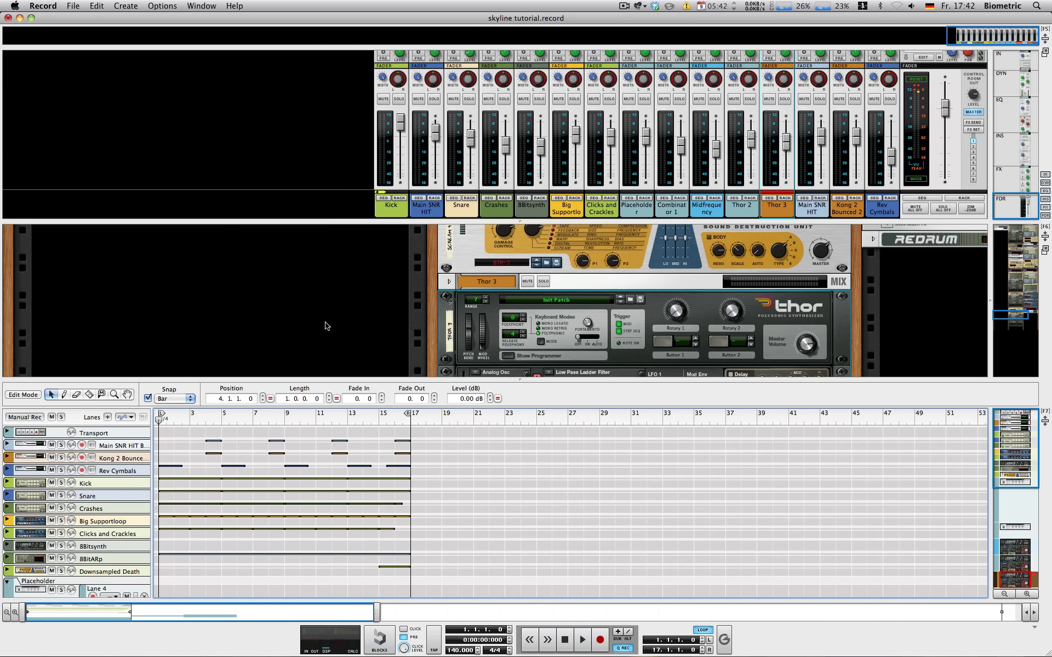
left_click_drag(993, 281, 968, 212)
scroll(163, 327, "down", 2)
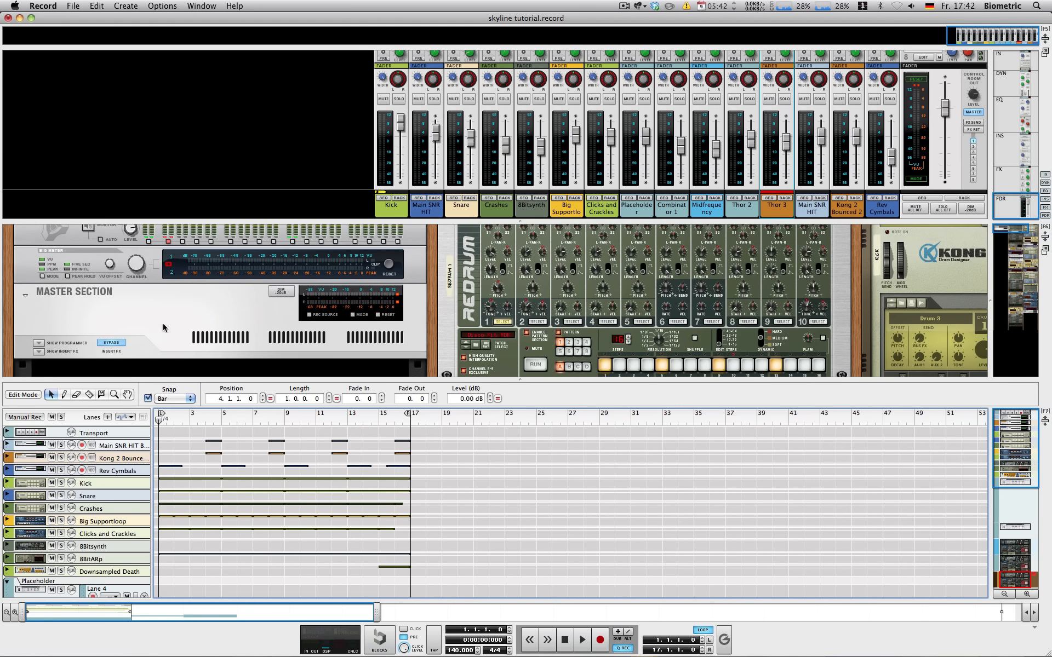
left_click(122, 342)
key("space")
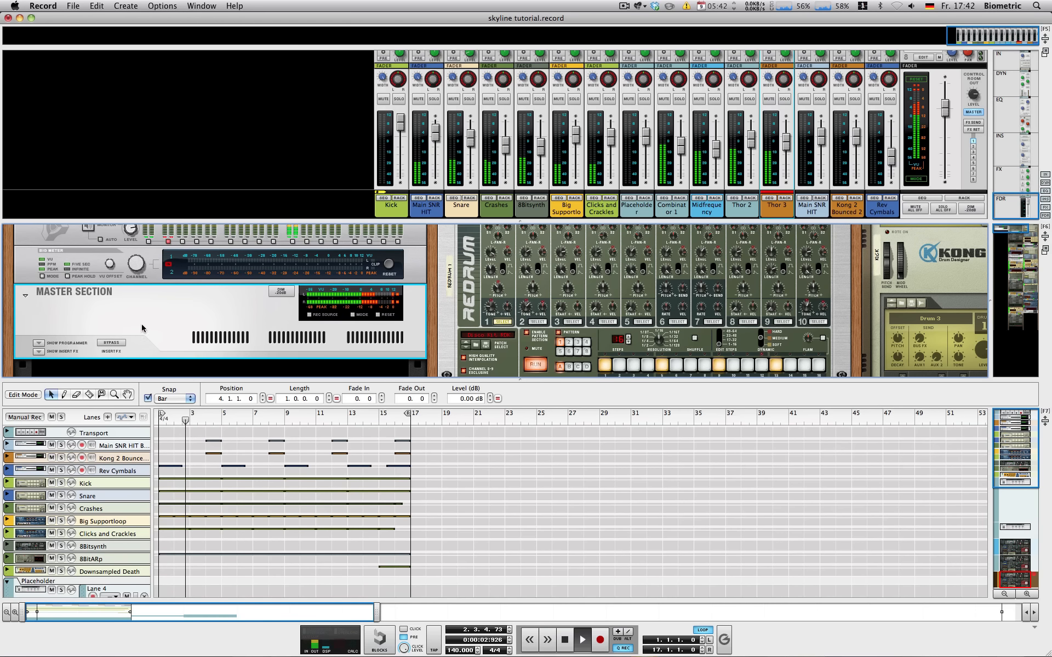
Lower the mixer faders of the mid-frequency Thor, Thor 2 and Thor 3, and set Combinator 1 to -11.45 dB.
left_click(718, 154)
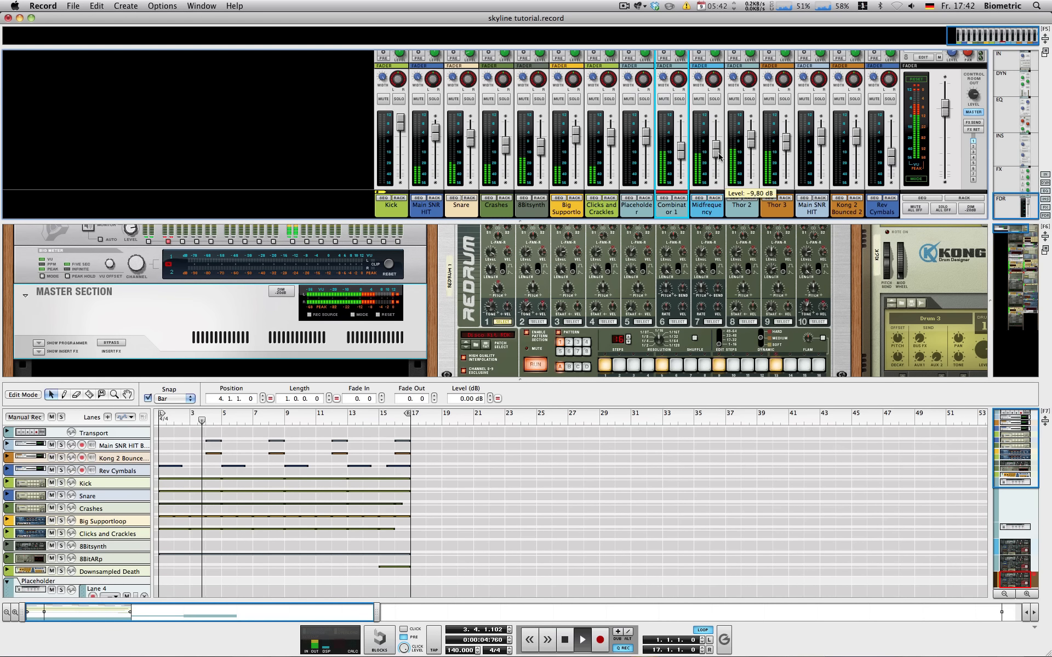
left_click_drag(752, 139, 785, 151)
left_click(680, 154)
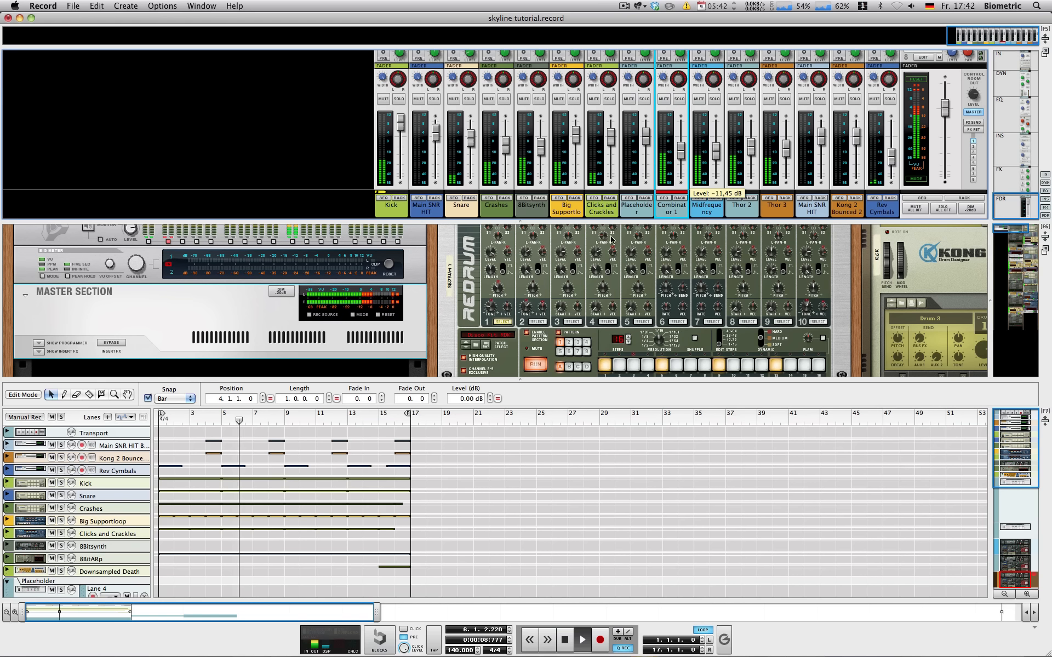
scroll(418, 307, "down", 3)
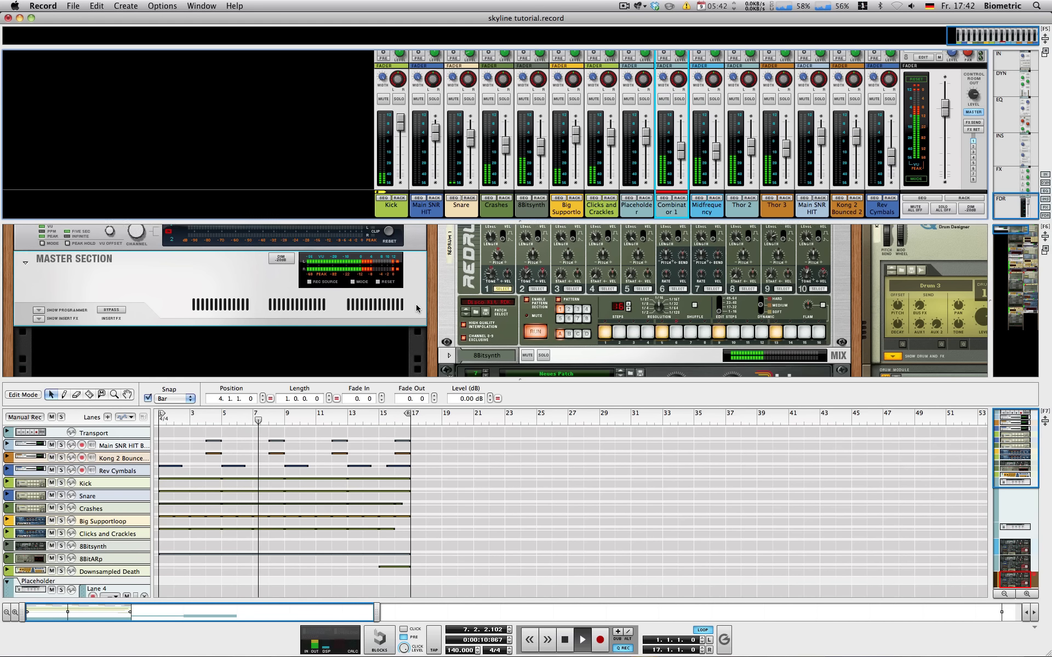